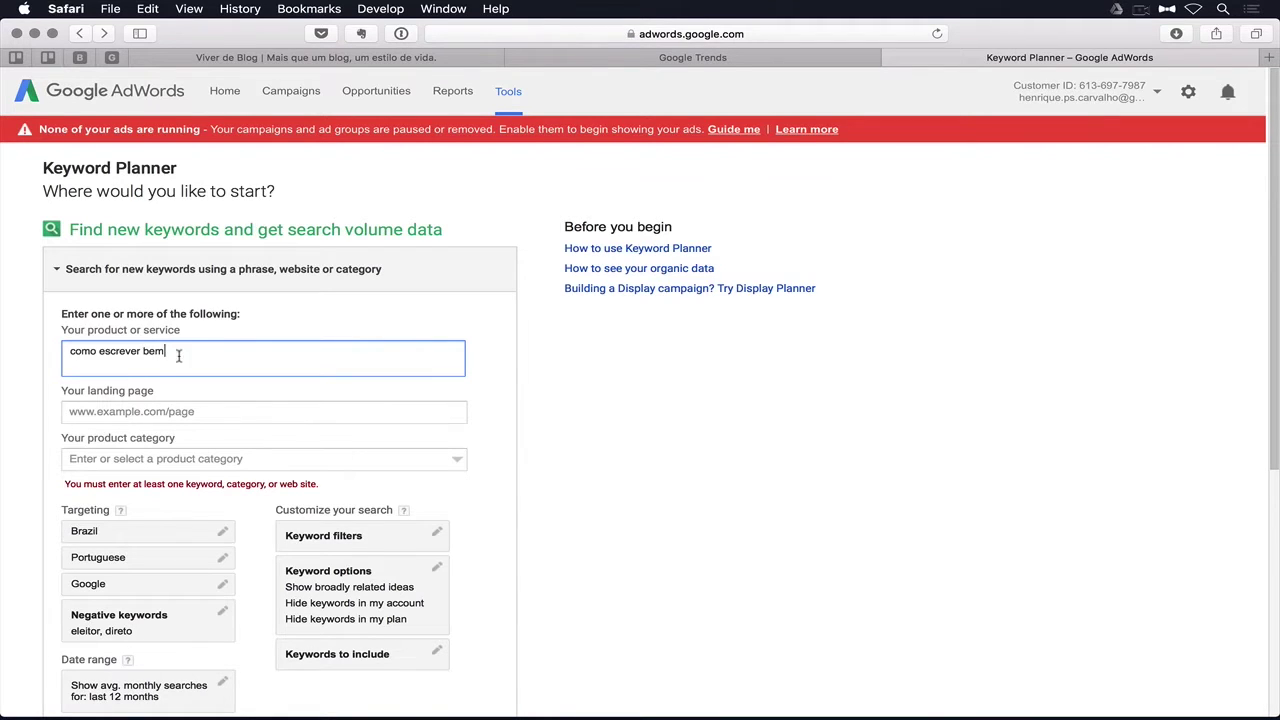
- Get new keyword ideas for the phrase "como escrever bem", keeping the Brazil, Portuguese and Google targeting
{"action": "scroll", "coordinate": [157, 349], "scroll_direction": "down", "scroll_amount": 3}
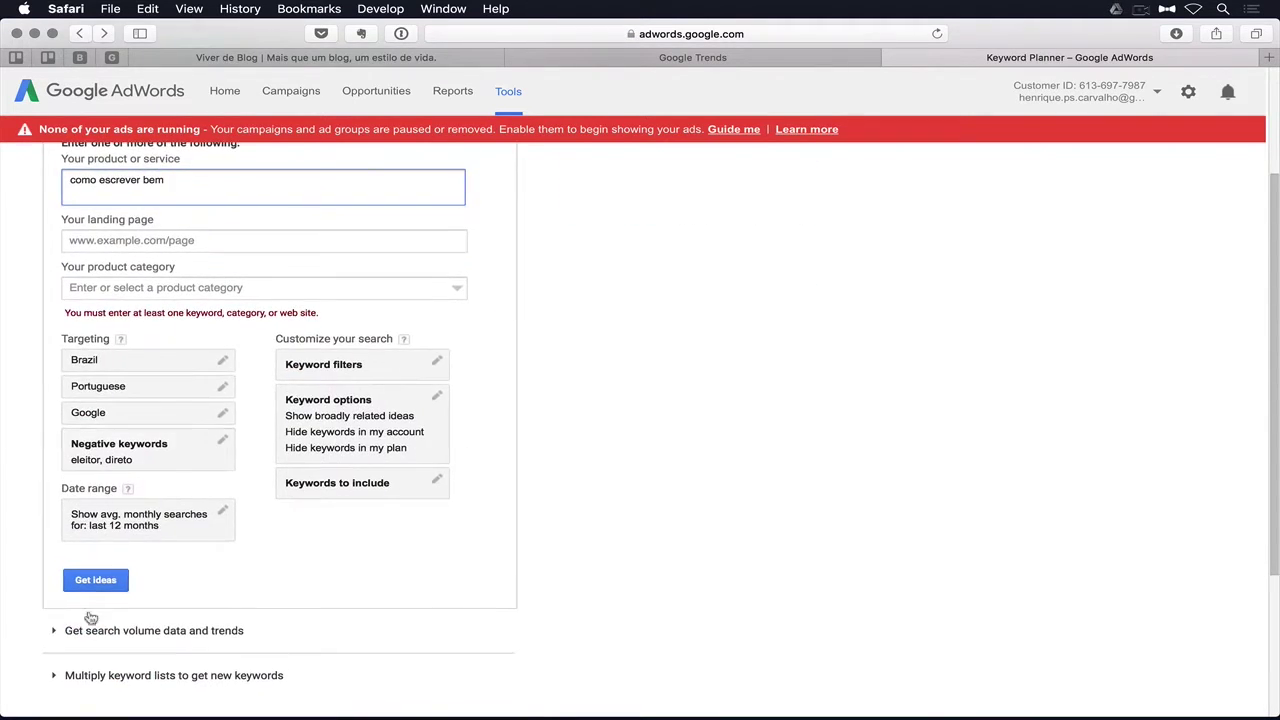
{"action": "left_click", "coordinate": [106, 580]}
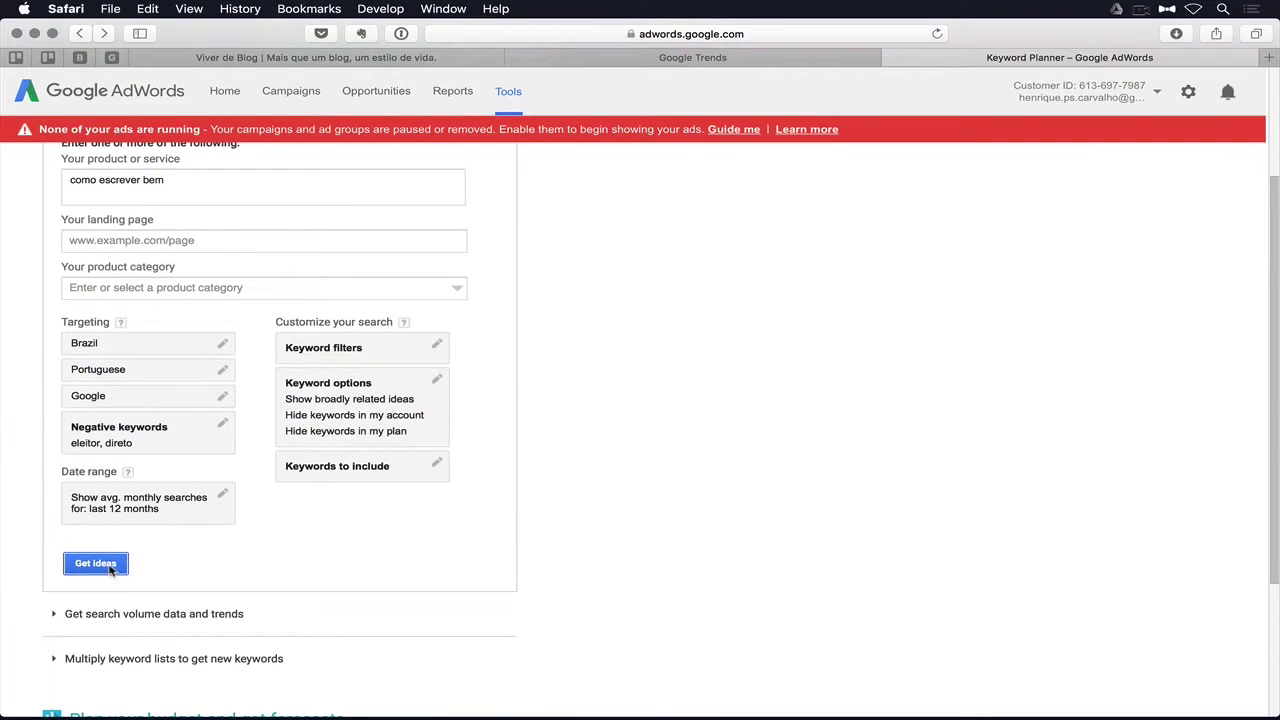
{"action": "left_click", "coordinate": [115, 565]}
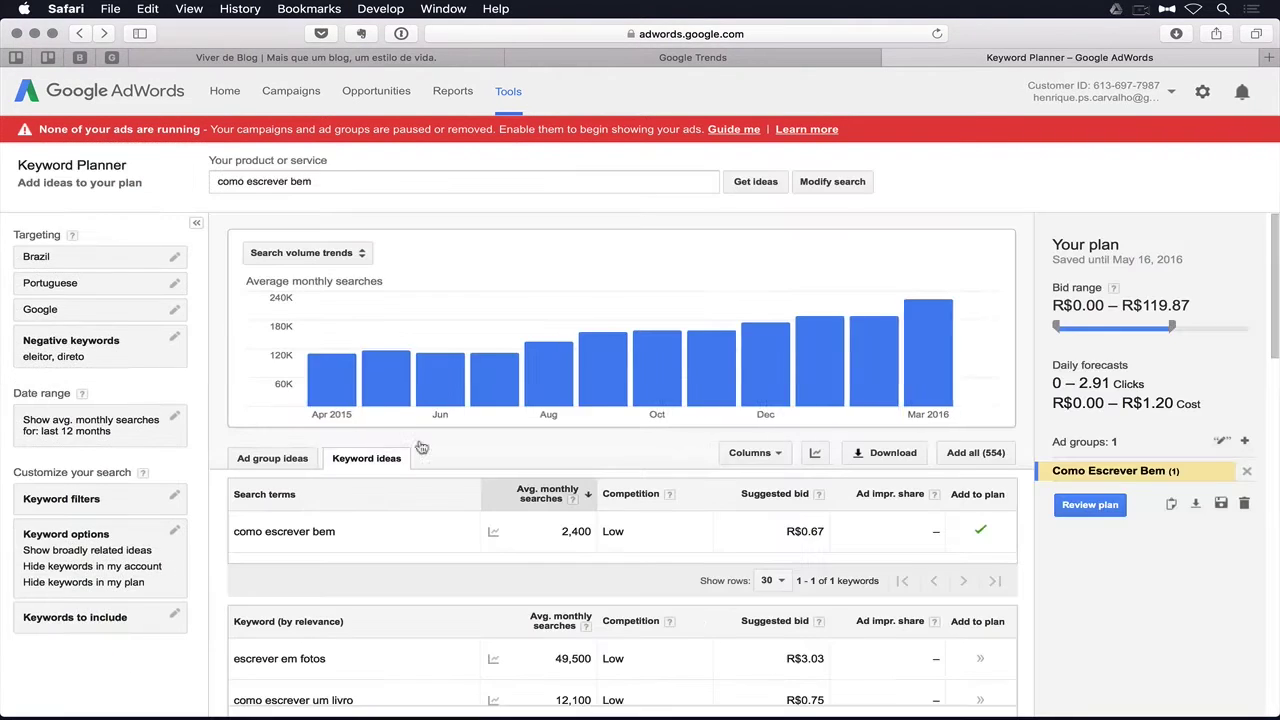
- Review the average monthly searches and competition of "como escrever bem" and its related keyword ideas
{"action": "scroll", "coordinate": [420, 446], "scroll_direction": "down", "scroll_amount": 2}
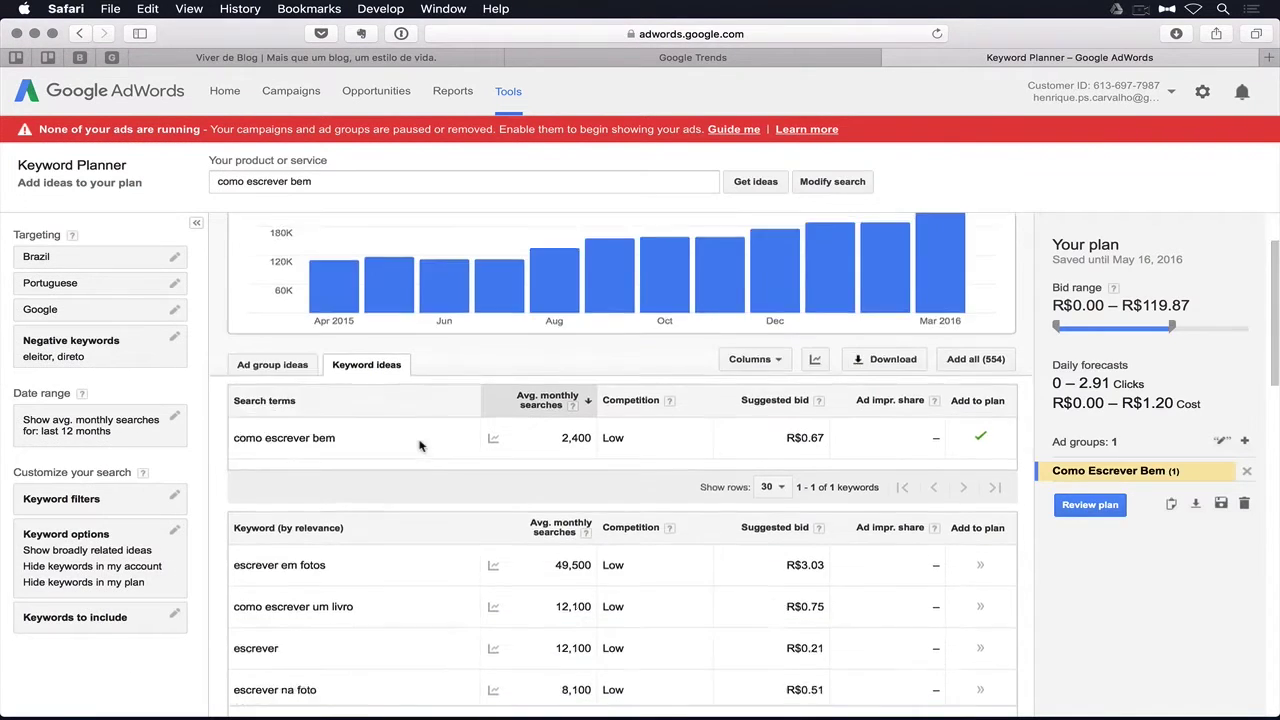
{"action": "scroll", "coordinate": [371, 425], "scroll_direction": "down", "scroll_amount": 6}
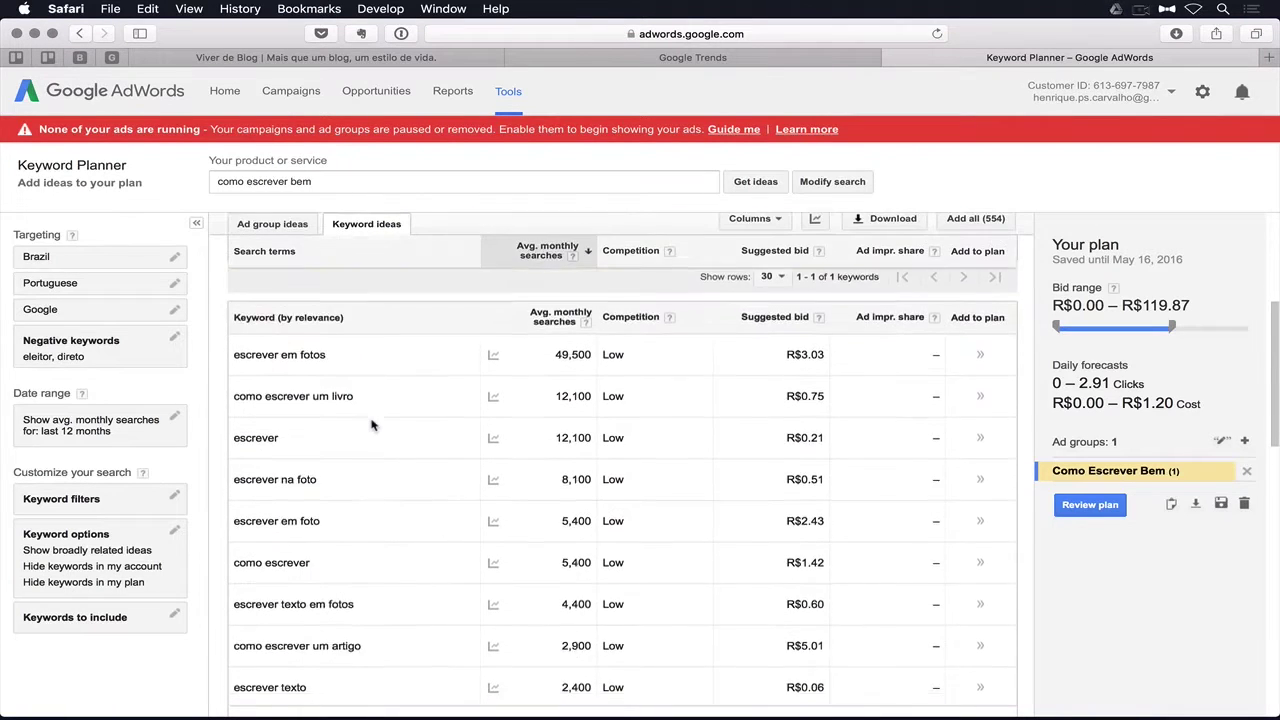
{"action": "scroll", "coordinate": [398, 493], "scroll_direction": "up", "scroll_amount": 4}
{"action": "scroll", "coordinate": [398, 493], "scroll_direction": "up", "scroll_amount": 4}
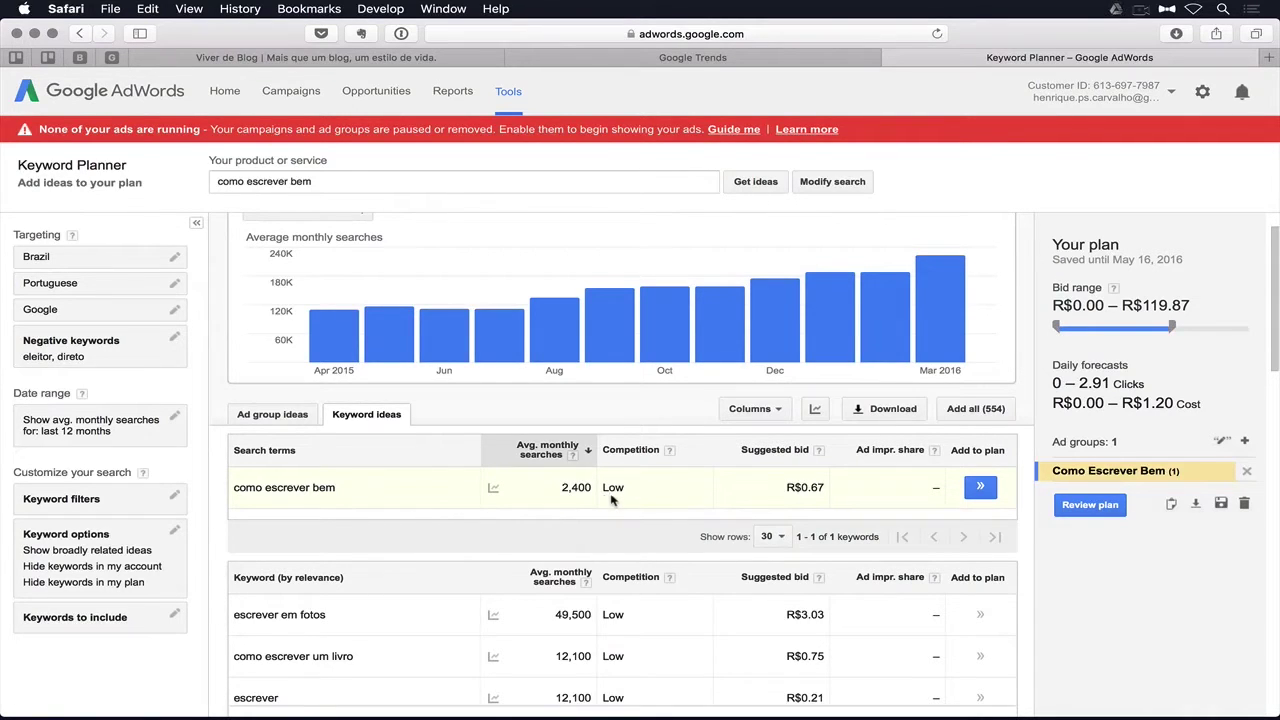
{"action": "scroll", "coordinate": [643, 500], "scroll_direction": "down", "scroll_amount": 4}
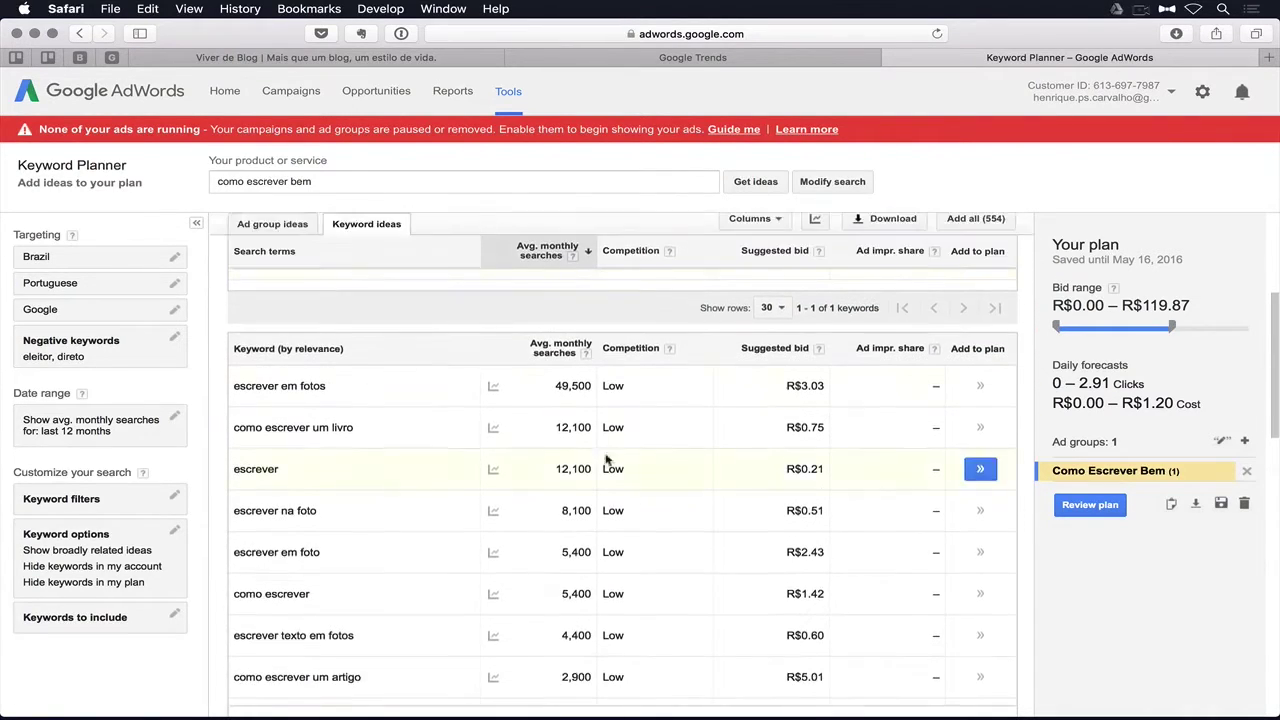
{"action": "scroll", "coordinate": [458, 518], "scroll_direction": "up", "scroll_amount": 4}
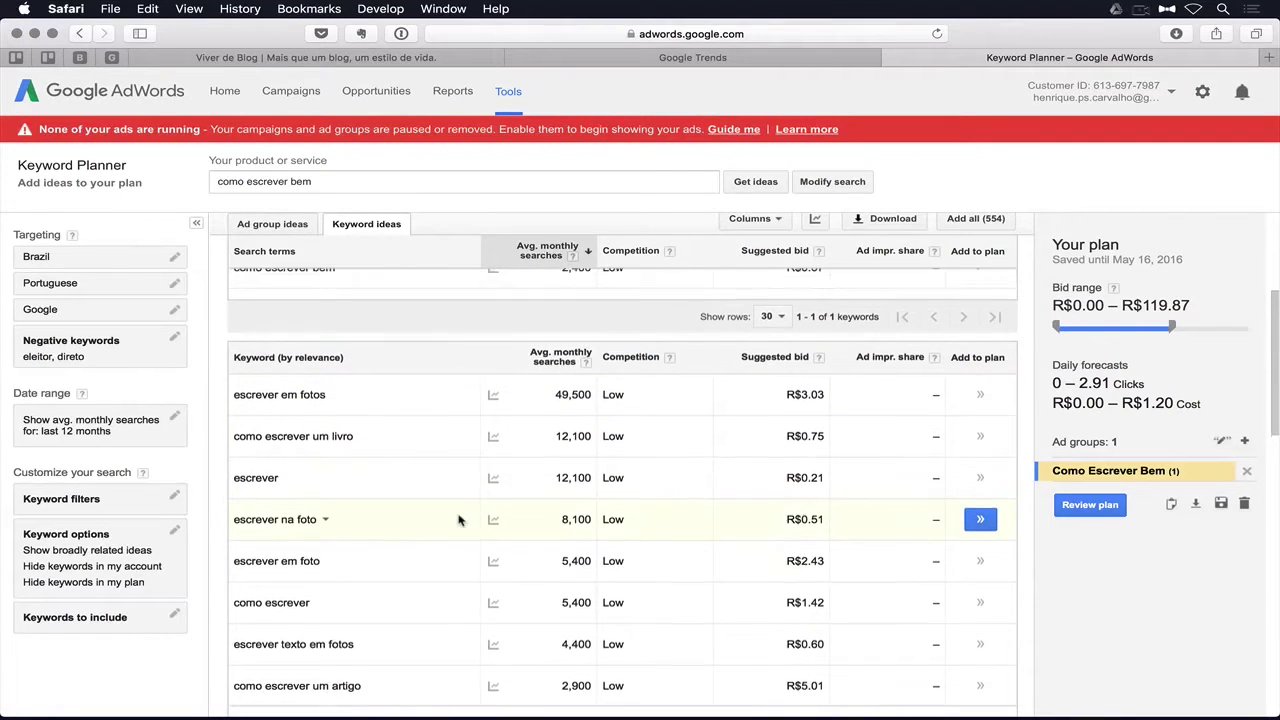
{"action": "scroll", "coordinate": [460, 521], "scroll_direction": "down", "scroll_amount": 3}
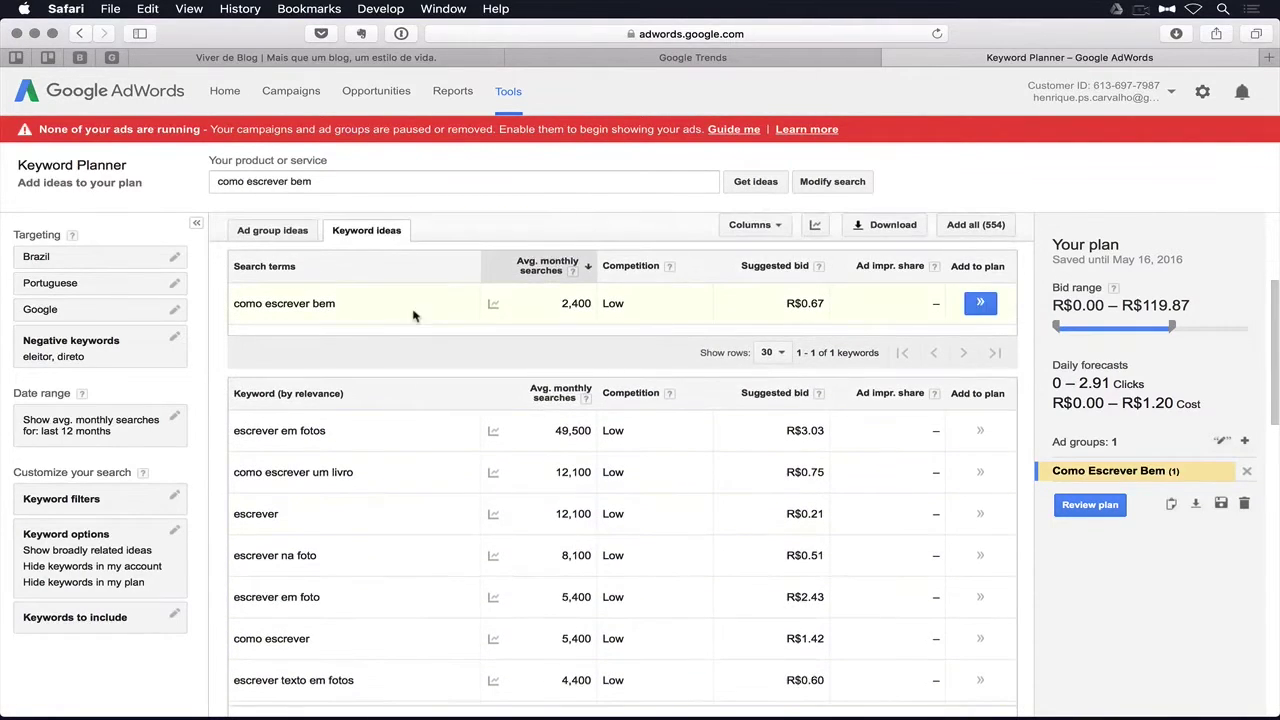
- Sort the search terms table by term and the related keyword list by average monthly searches, highest first
{"action": "left_click", "coordinate": [297, 267]}
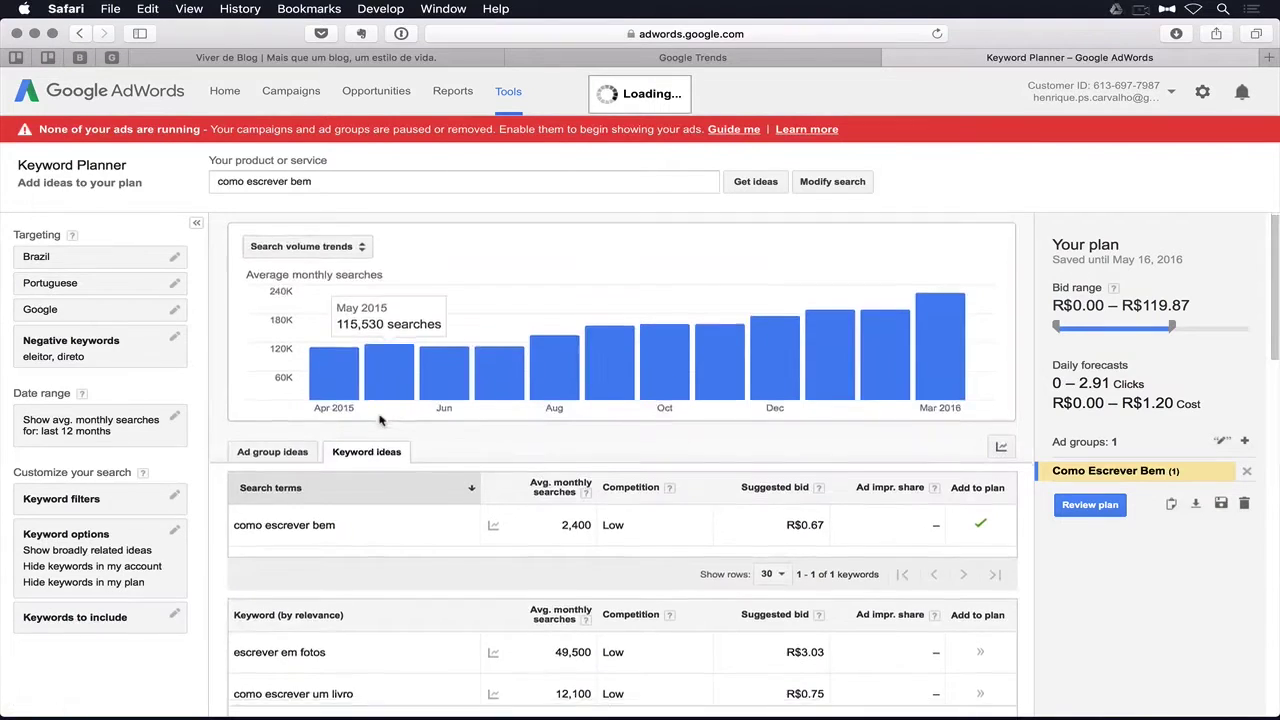
{"action": "scroll", "coordinate": [285, 340], "scroll_direction": "down", "scroll_amount": 5}
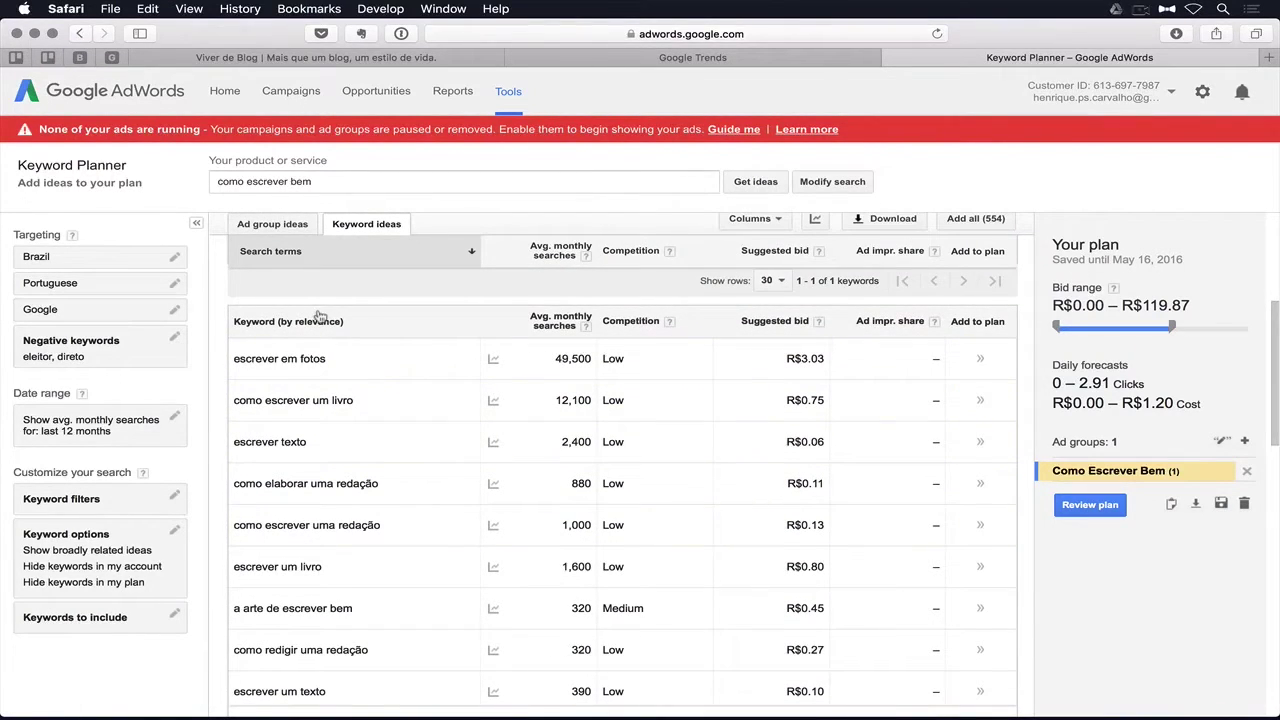
{"action": "scroll", "coordinate": [300, 330], "scroll_direction": "up", "scroll_amount": 1}
{"action": "scroll", "coordinate": [274, 433], "scroll_direction": "down", "scroll_amount": 3}
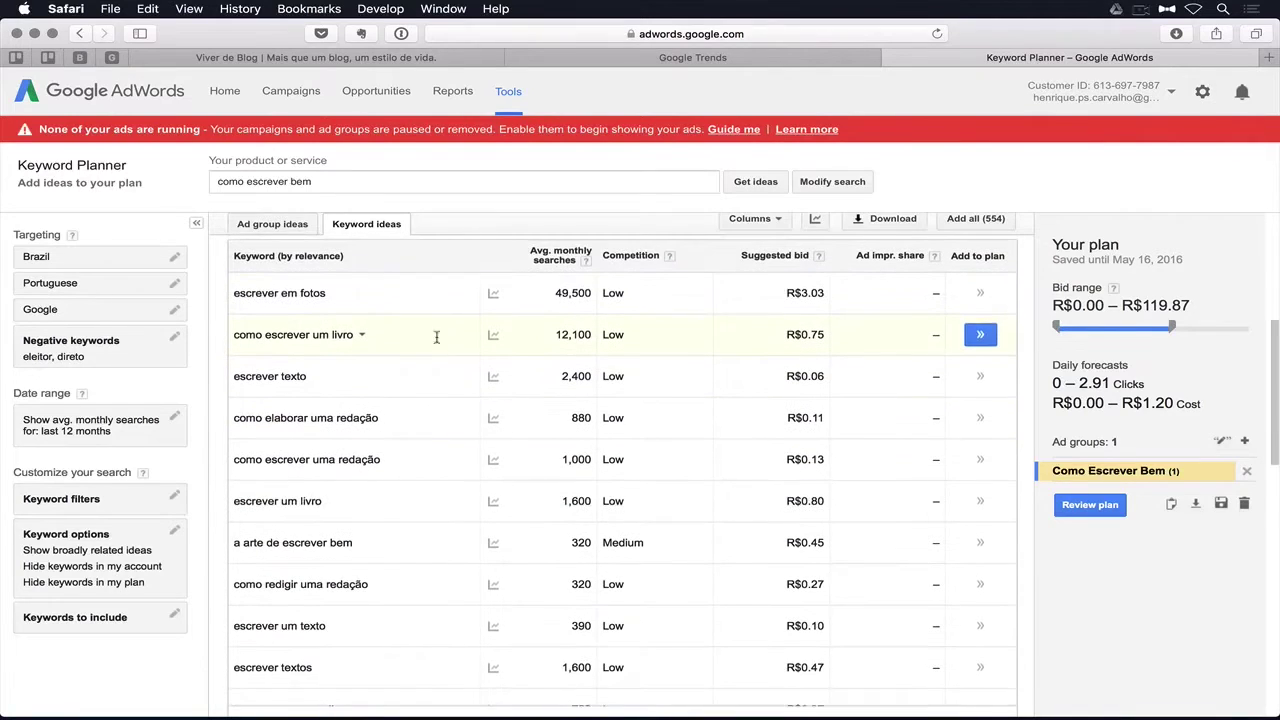
{"action": "left_click", "coordinate": [545, 263]}
{"action": "scroll", "coordinate": [548, 300], "scroll_direction": "down", "scroll_amount": 4}
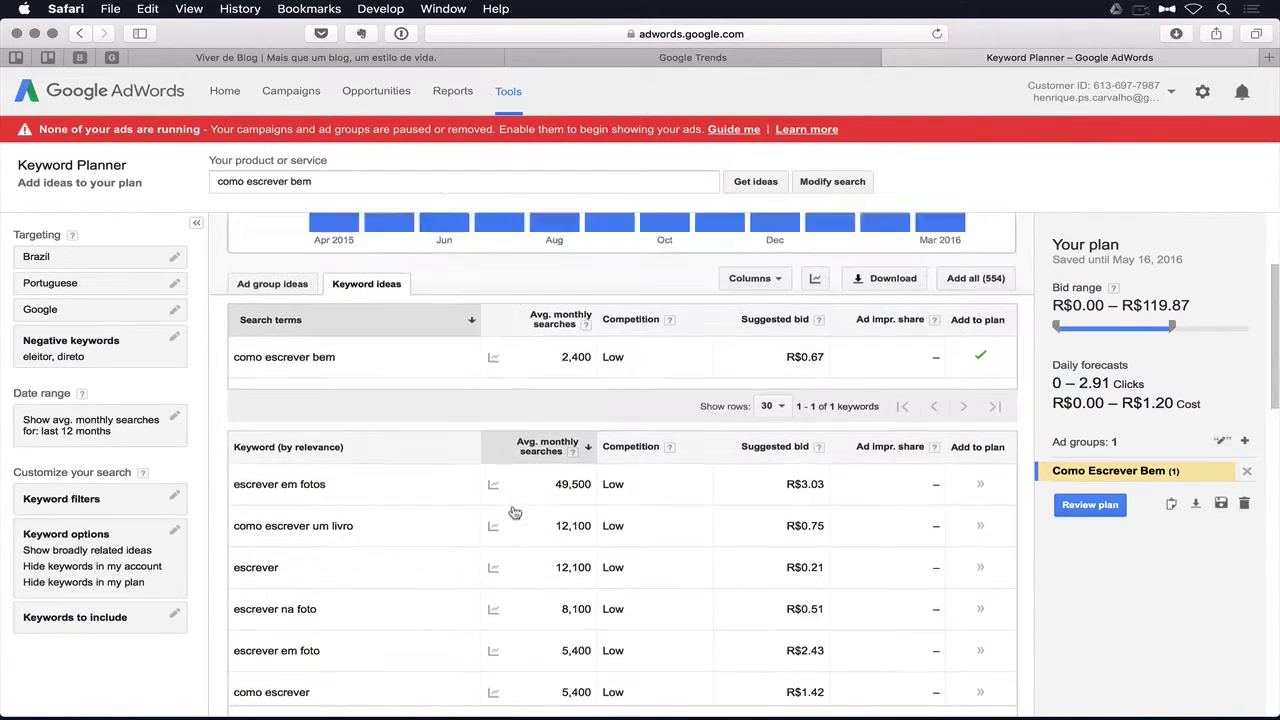
- Add the search term "como escrever bem" to the plan
{"action": "scroll", "coordinate": [553, 445], "scroll_direction": "down", "scroll_amount": 3}
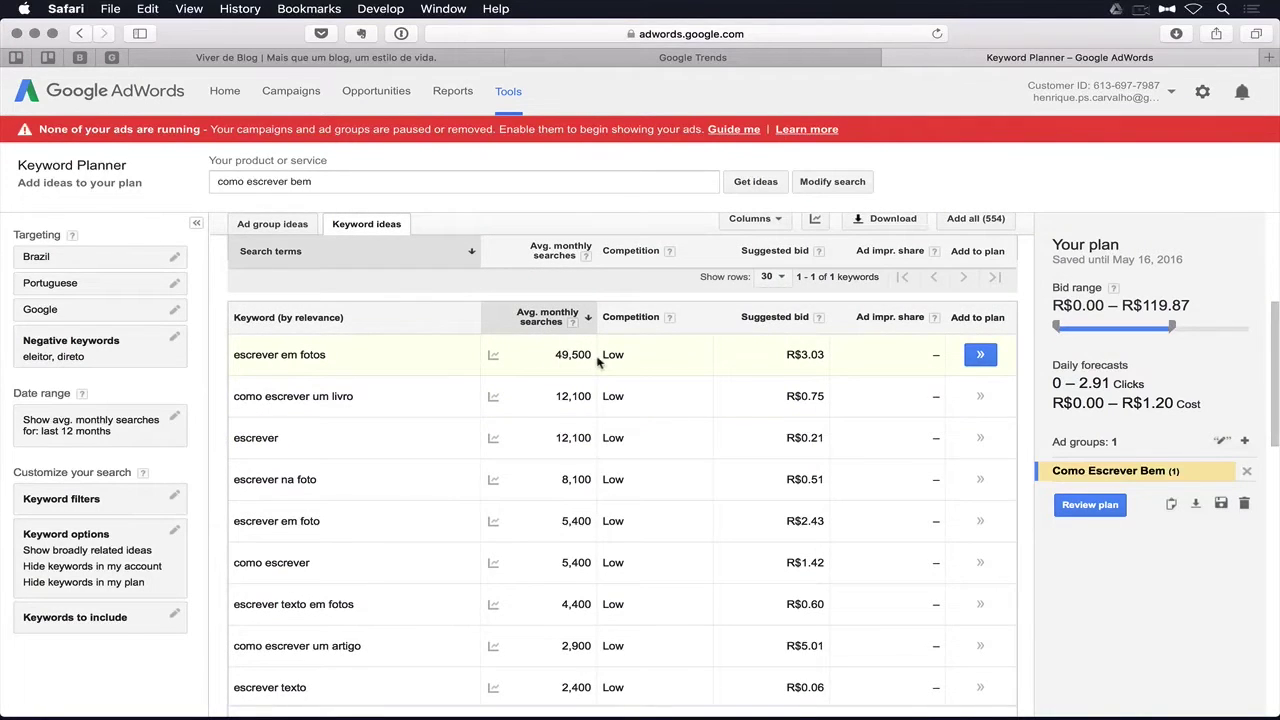
{"action": "scroll", "coordinate": [597, 363], "scroll_direction": "up", "scroll_amount": 3}
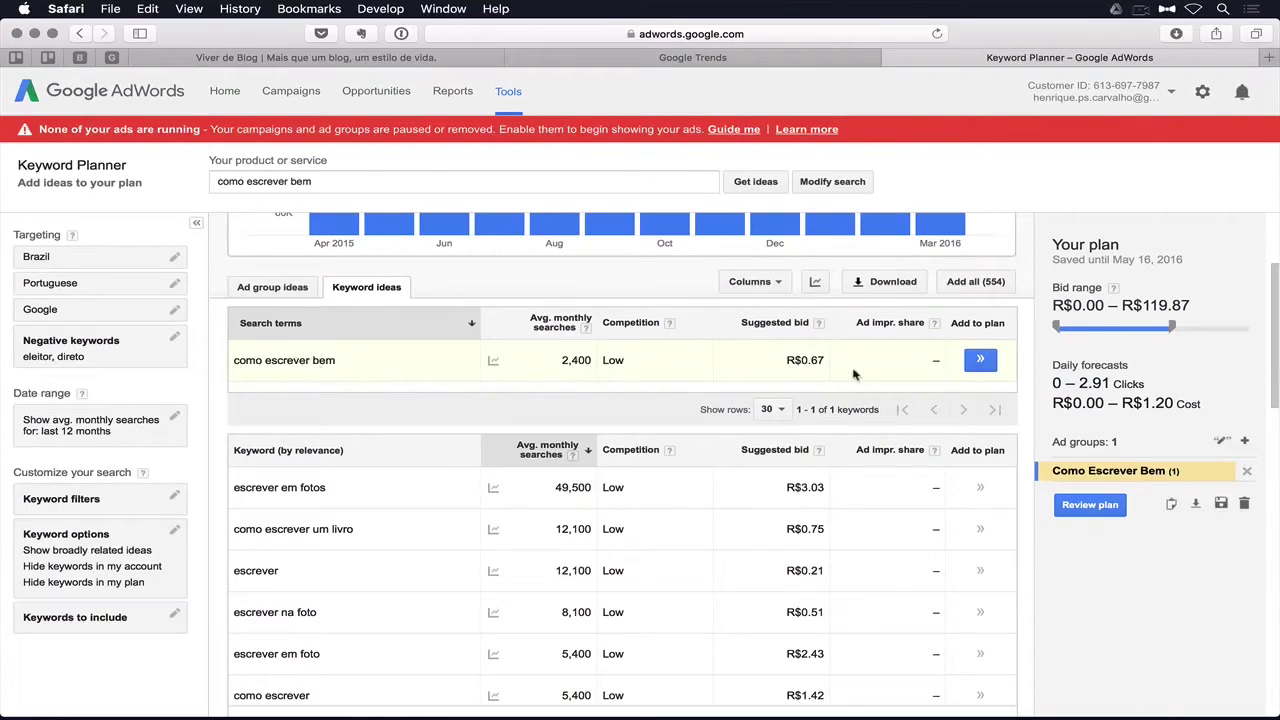
{"action": "left_click", "coordinate": [985, 366]}
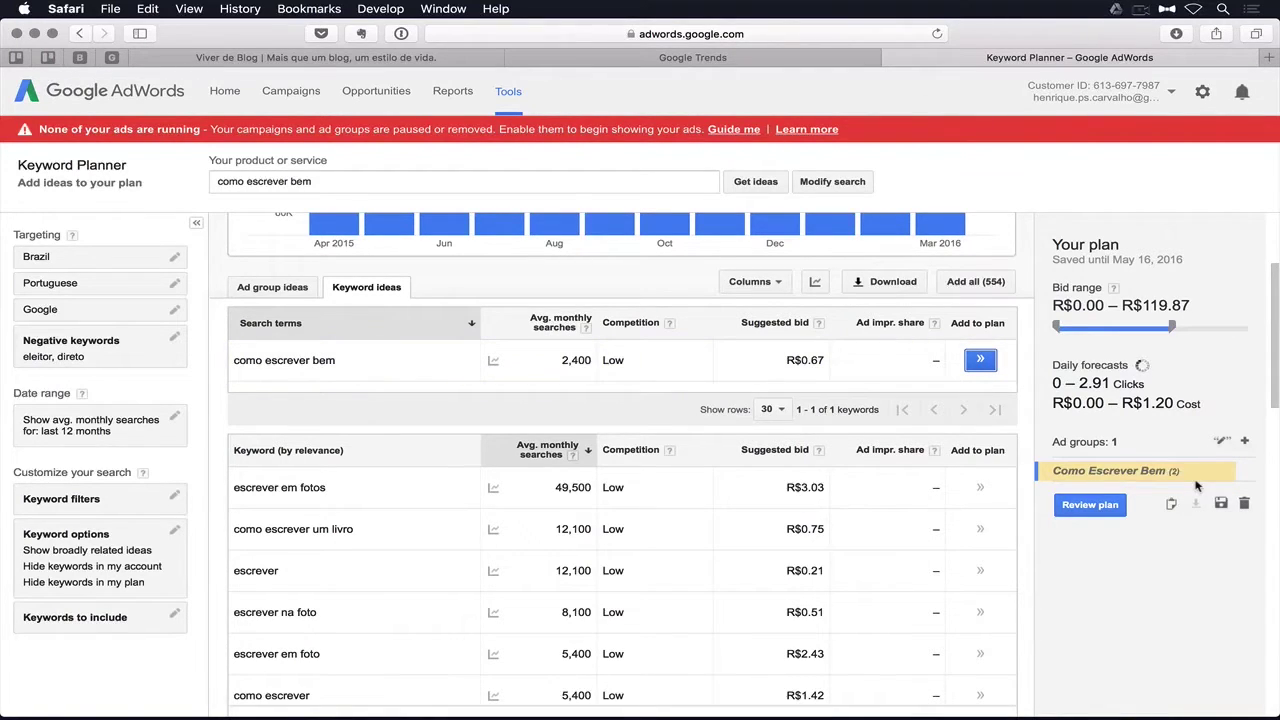
- Add the keyword ideas "como escrever um livro" and "escrever" to the plan
{"action": "scroll", "coordinate": [674, 434], "scroll_direction": "down", "scroll_amount": 3}
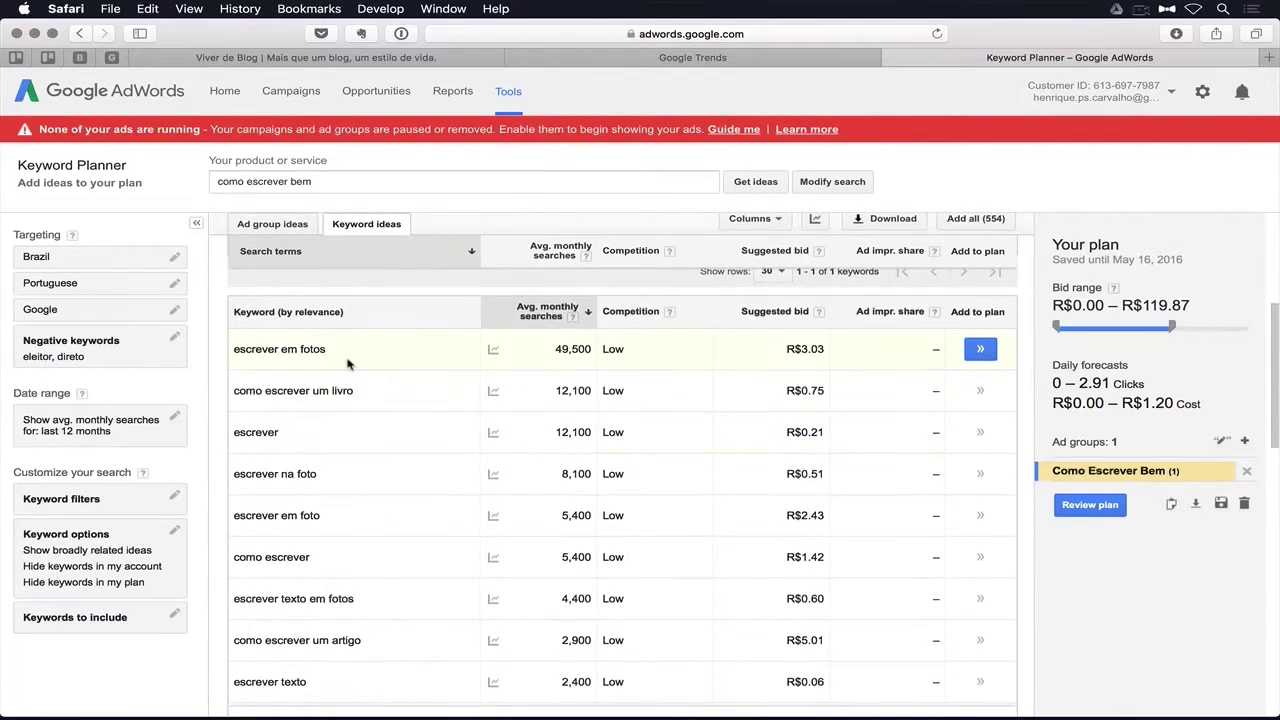
{"action": "scroll", "coordinate": [349, 365], "scroll_direction": "down", "scroll_amount": 1}
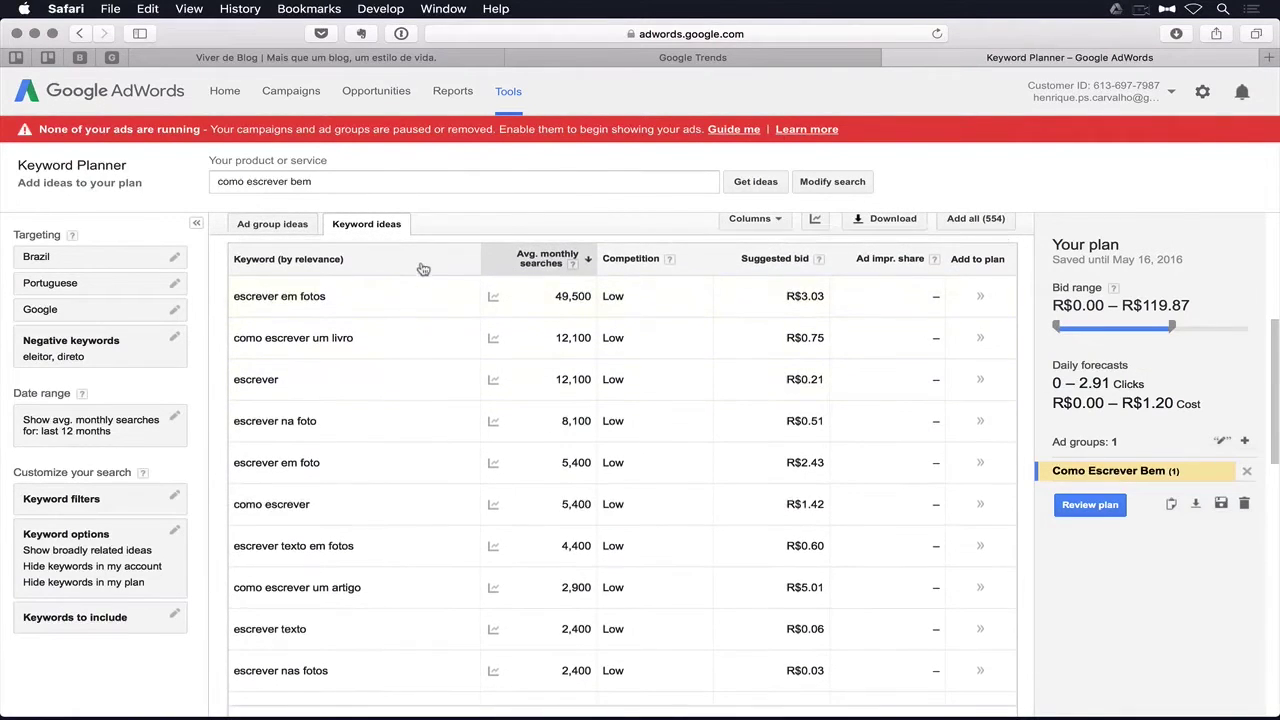
{"action": "scroll", "coordinate": [404, 296], "scroll_direction": "down", "scroll_amount": 1}
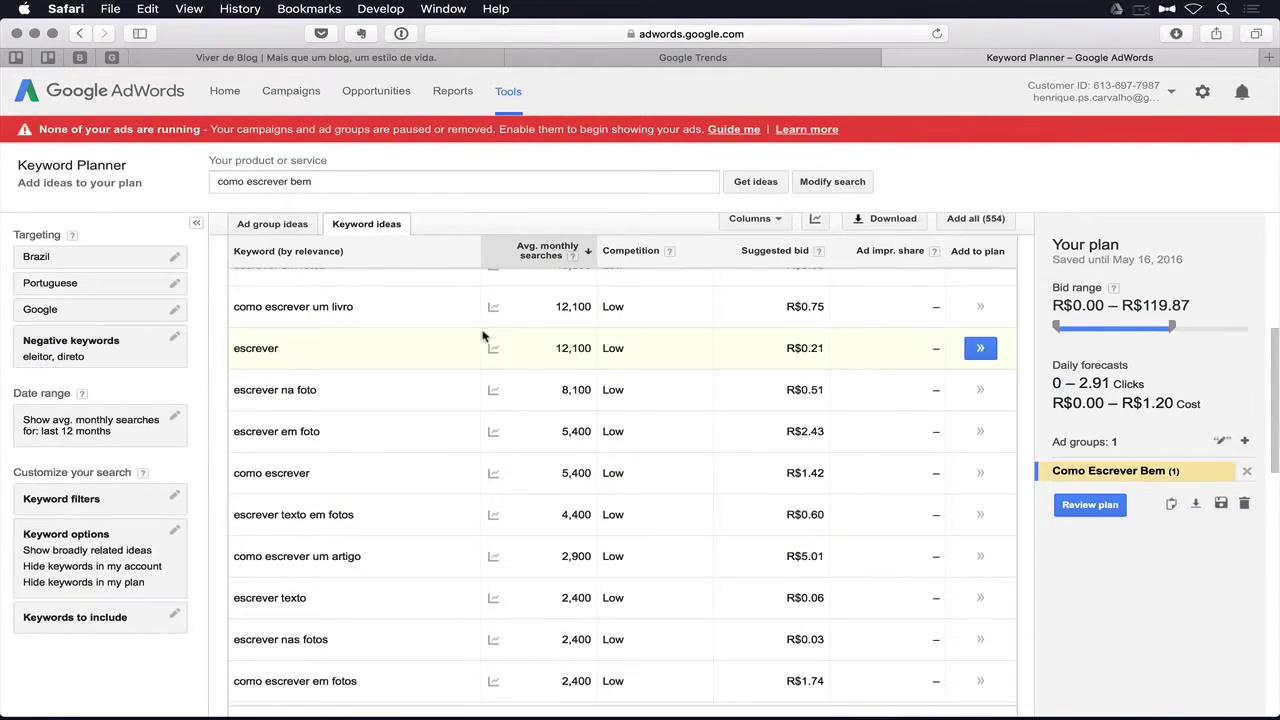
{"action": "scroll", "coordinate": [483, 337], "scroll_direction": "up", "scroll_amount": 2}
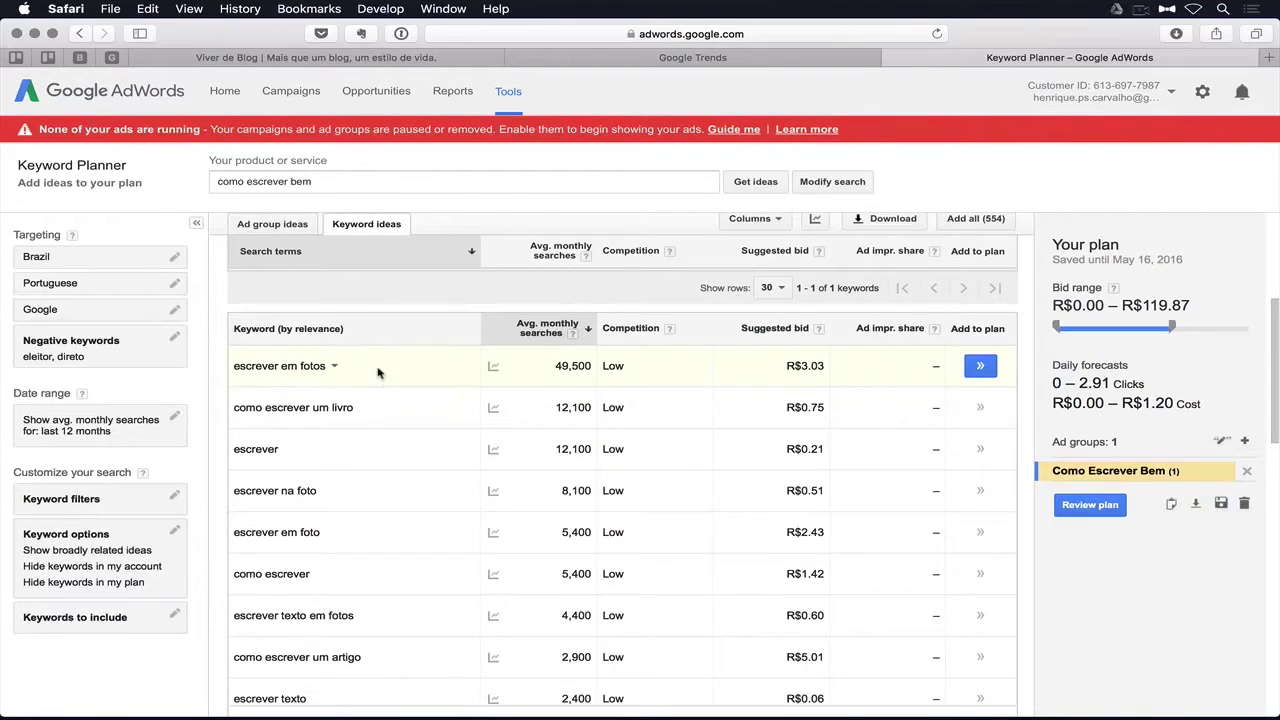
{"action": "mouse_move", "coordinate": [493, 370]}
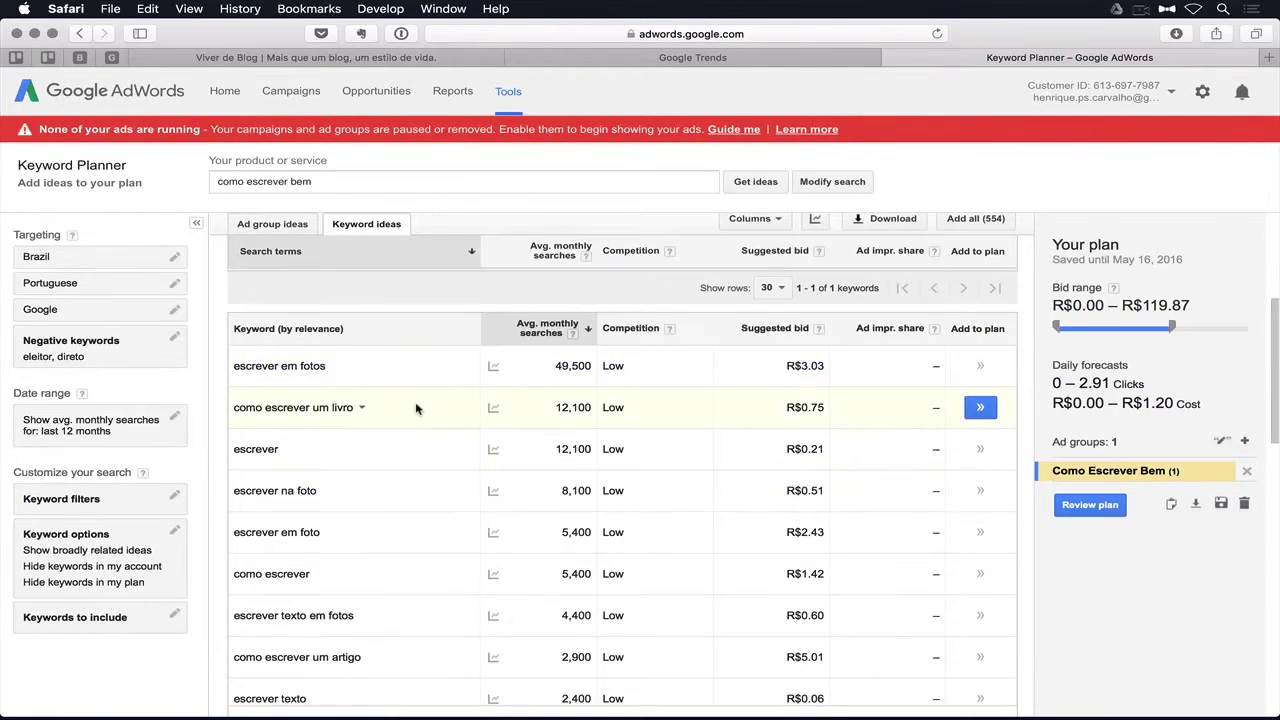
{"action": "scroll", "coordinate": [417, 408], "scroll_direction": "down", "scroll_amount": 1}
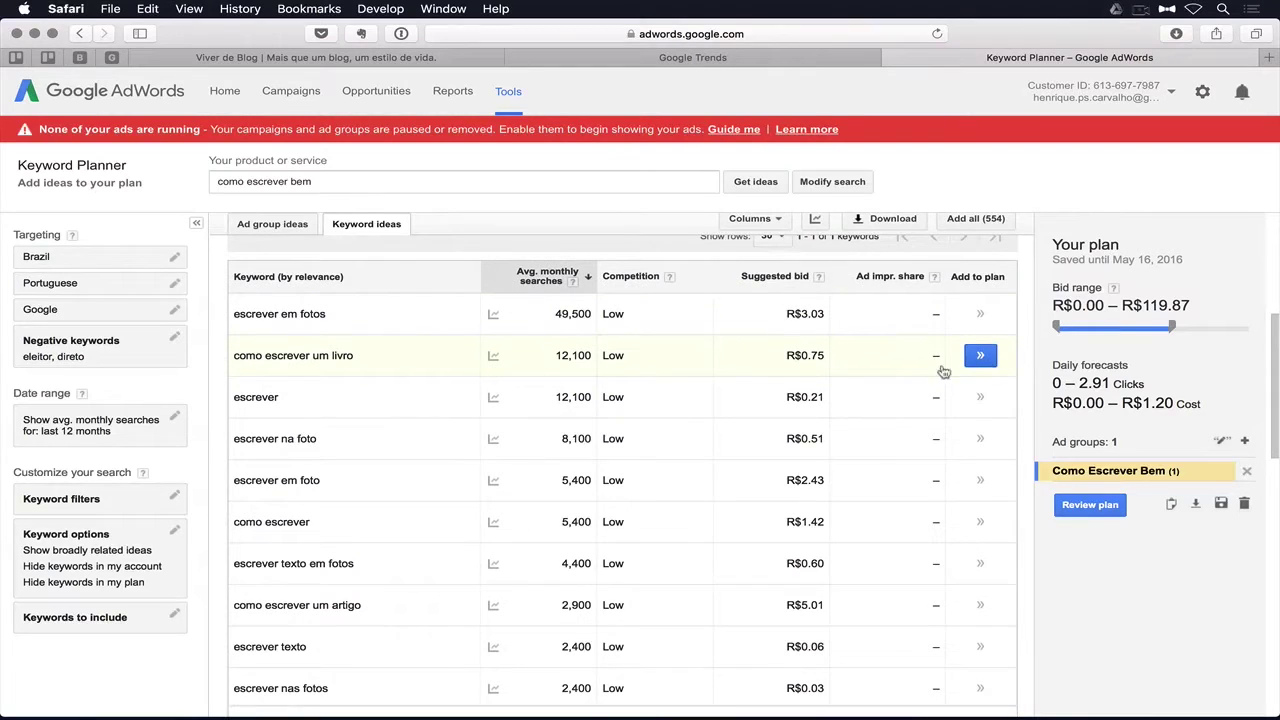
{"action": "left_click", "coordinate": [980, 355]}
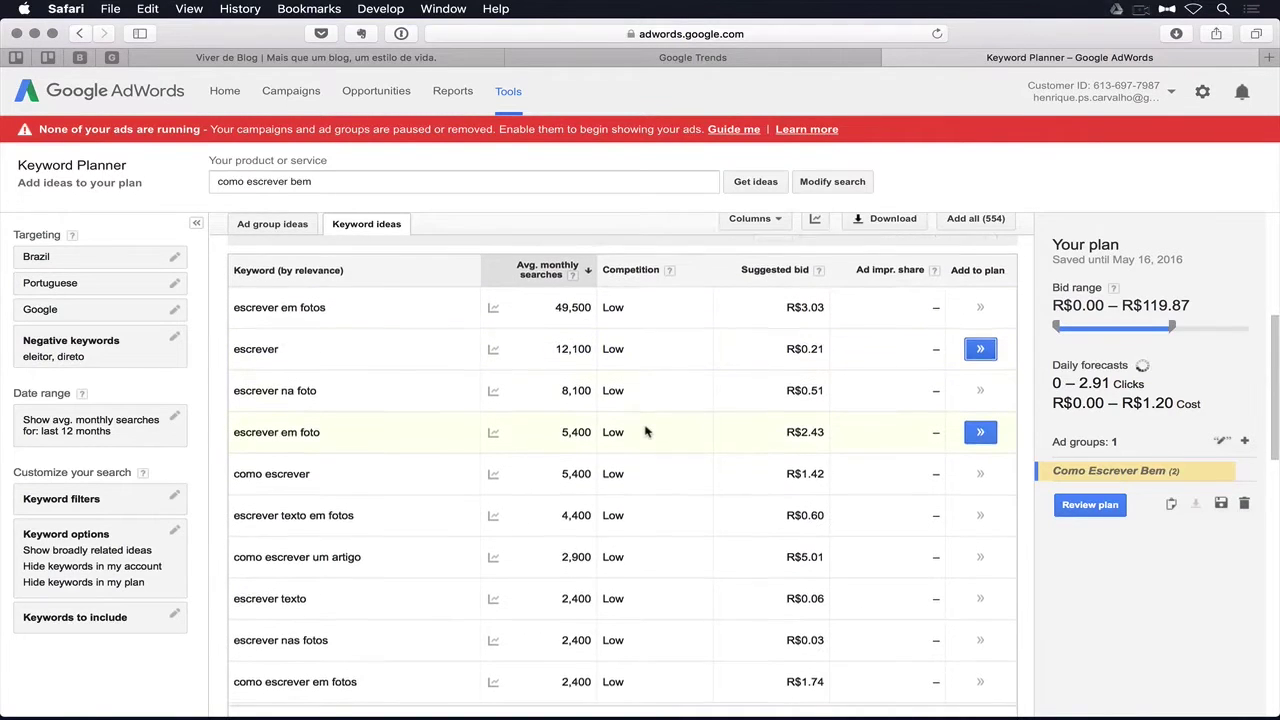
{"action": "left_click", "coordinate": [980, 340]}
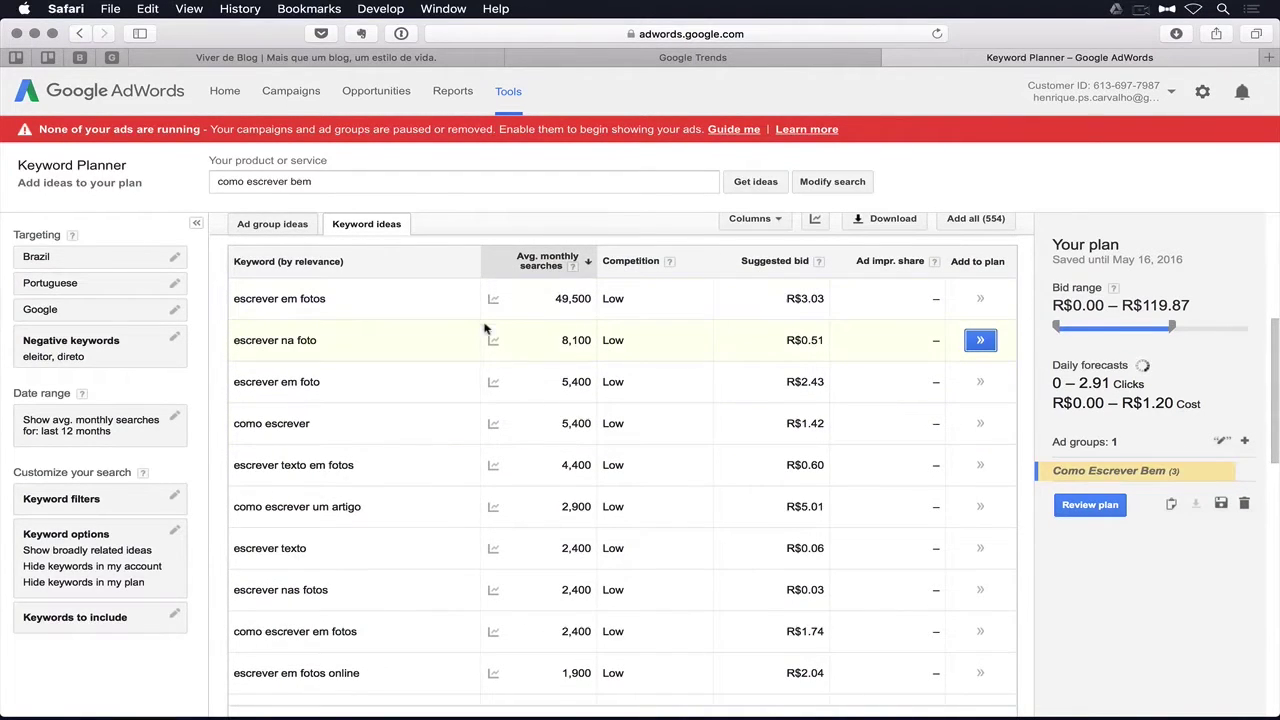
- Add the keyword ideas "como escrever", "como escrever um artigo" and "escrever texto" to the plan
{"action": "scroll", "coordinate": [487, 345], "scroll_direction": "down", "scroll_amount": 1}
{"action": "scroll", "coordinate": [487, 355], "scroll_direction": "down", "scroll_amount": 1}
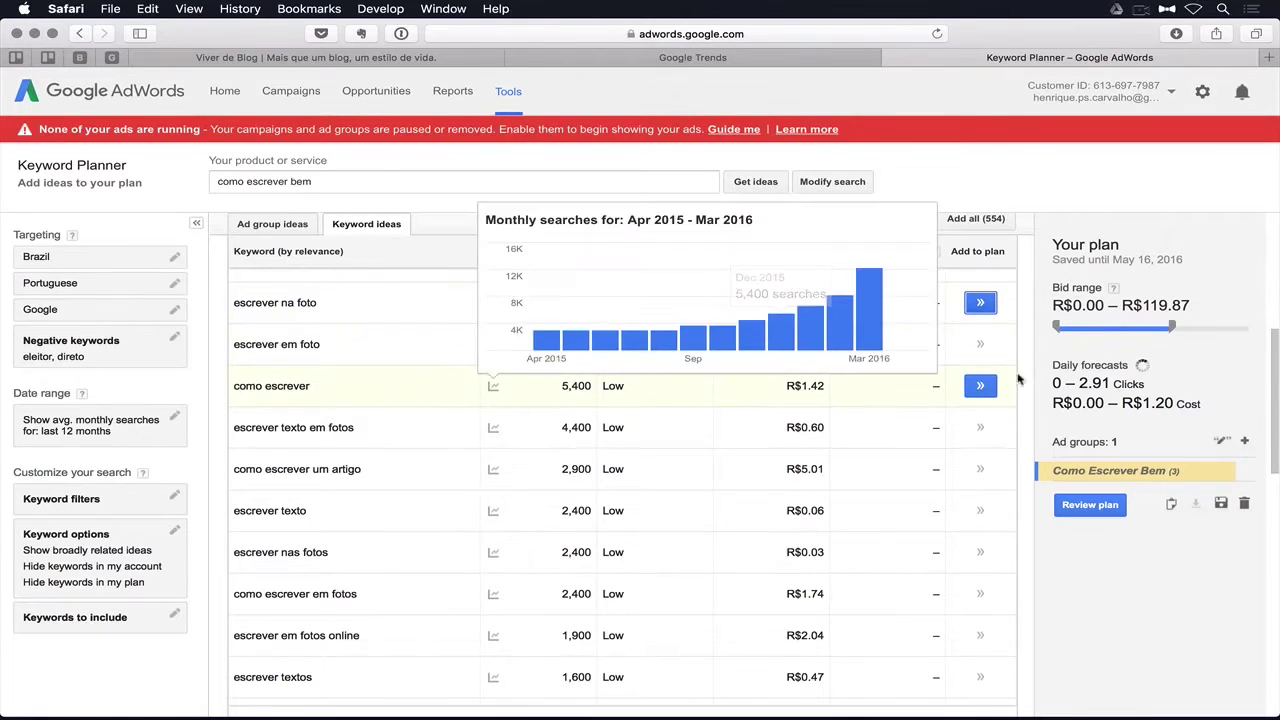
{"action": "left_click", "coordinate": [980, 386]}
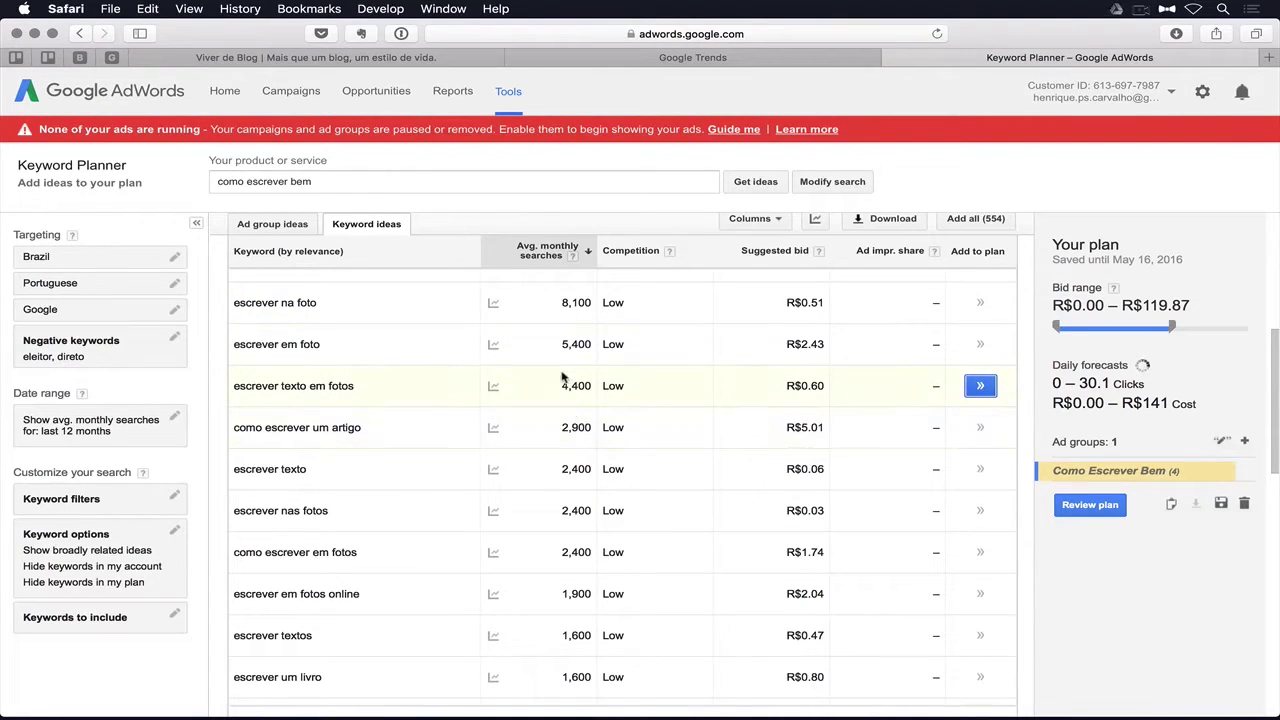
{"action": "scroll", "coordinate": [562, 376], "scroll_direction": "down", "scroll_amount": 1}
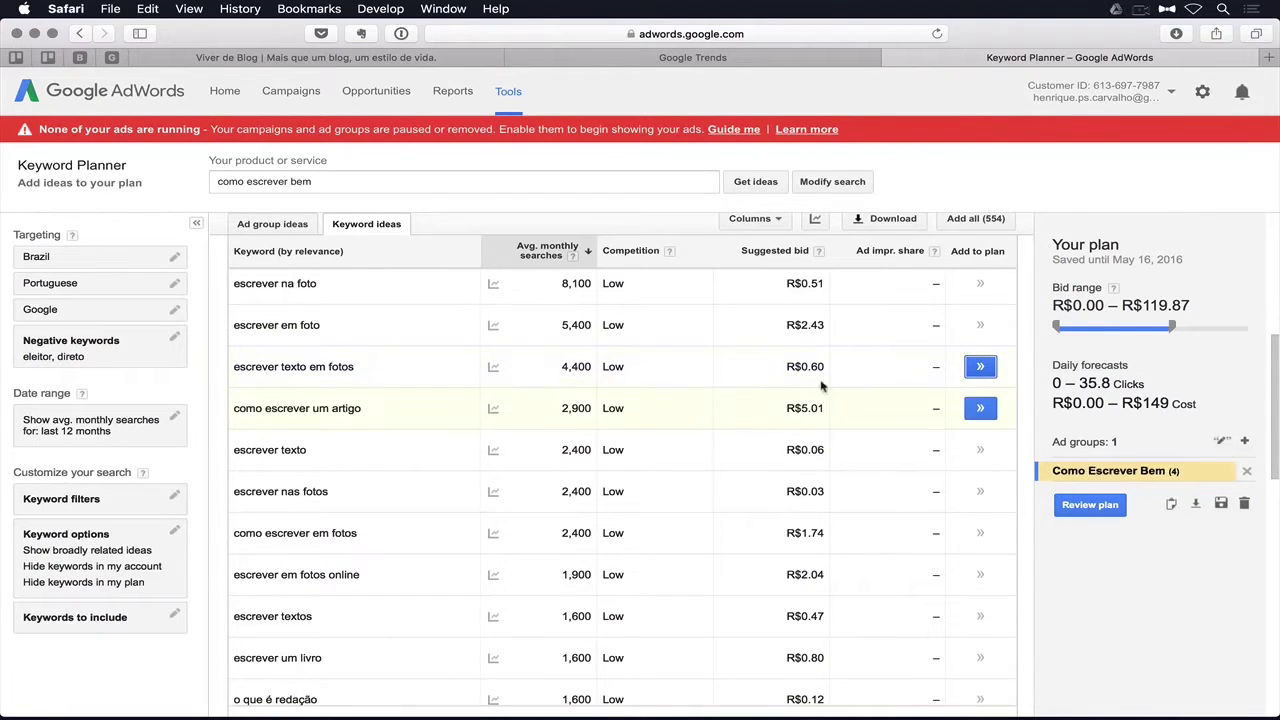
{"action": "left_click", "coordinate": [980, 408]}
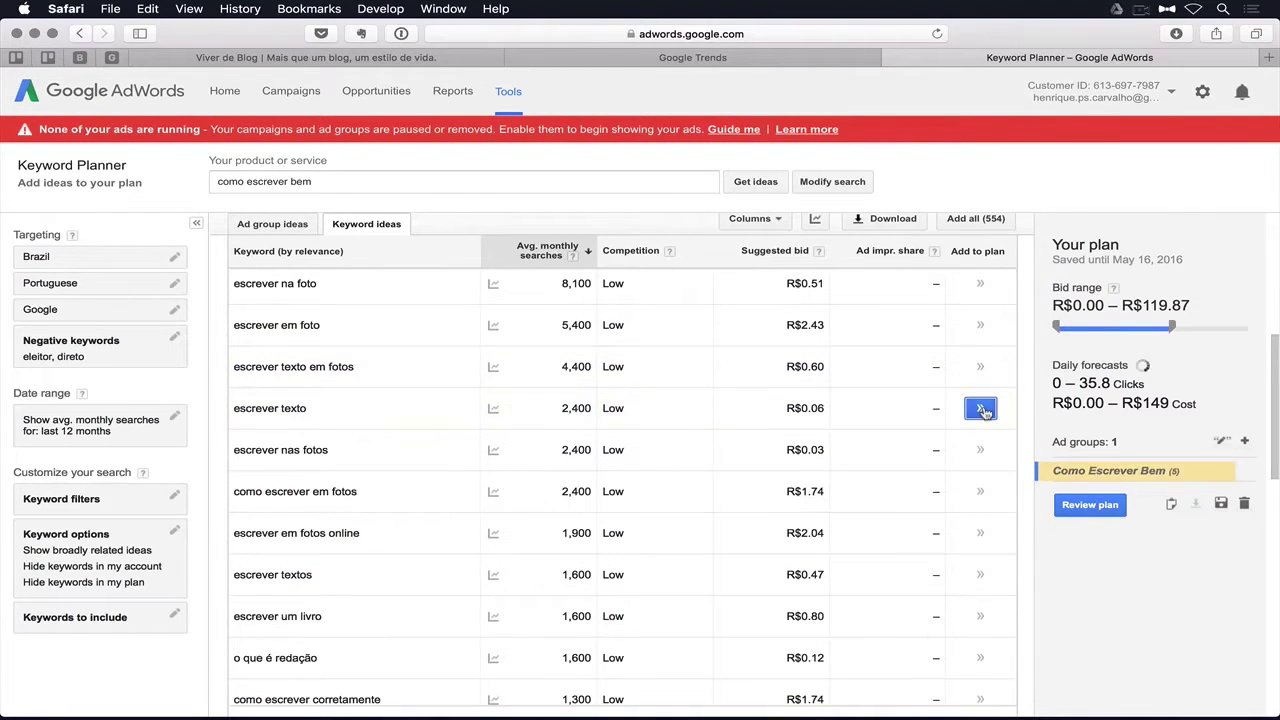
{"action": "left_click", "coordinate": [980, 408]}
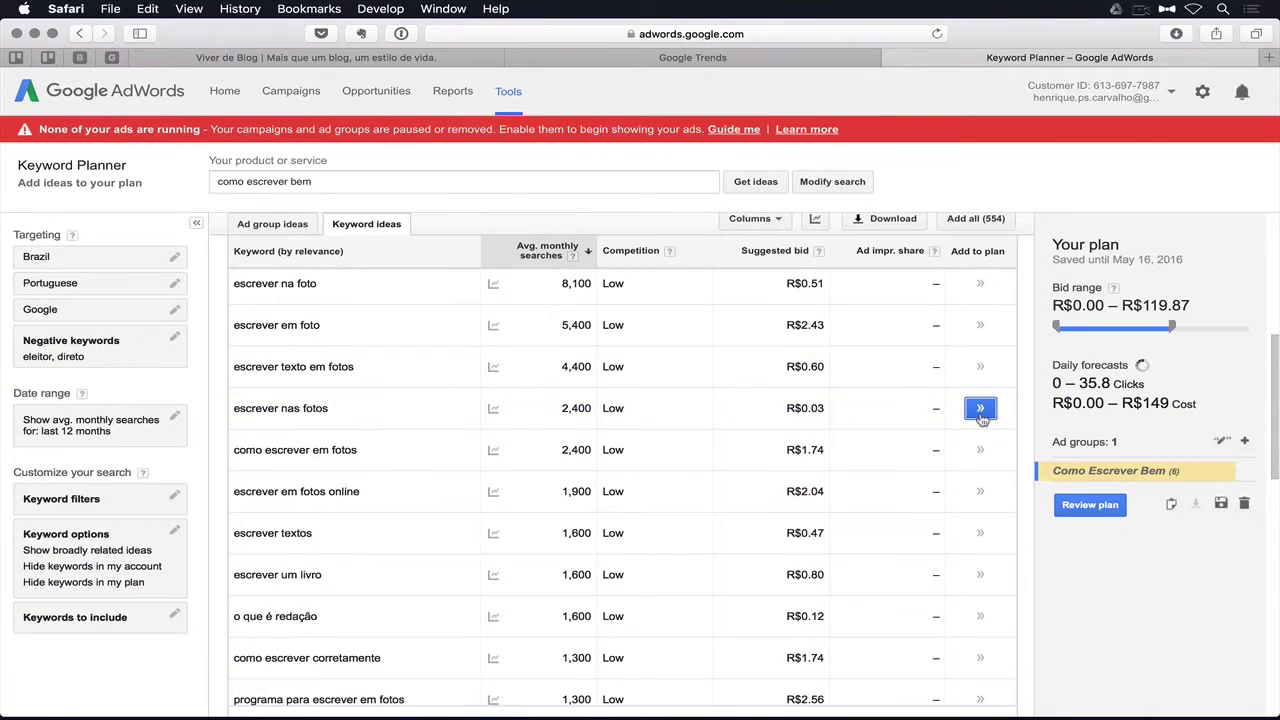
- Add the keyword ideas "escrever textos", "escrever um livro", "o que é redação" and "como escrever corretamente" to the plan
{"action": "scroll", "coordinate": [982, 418], "scroll_direction": "down", "scroll_amount": 3}
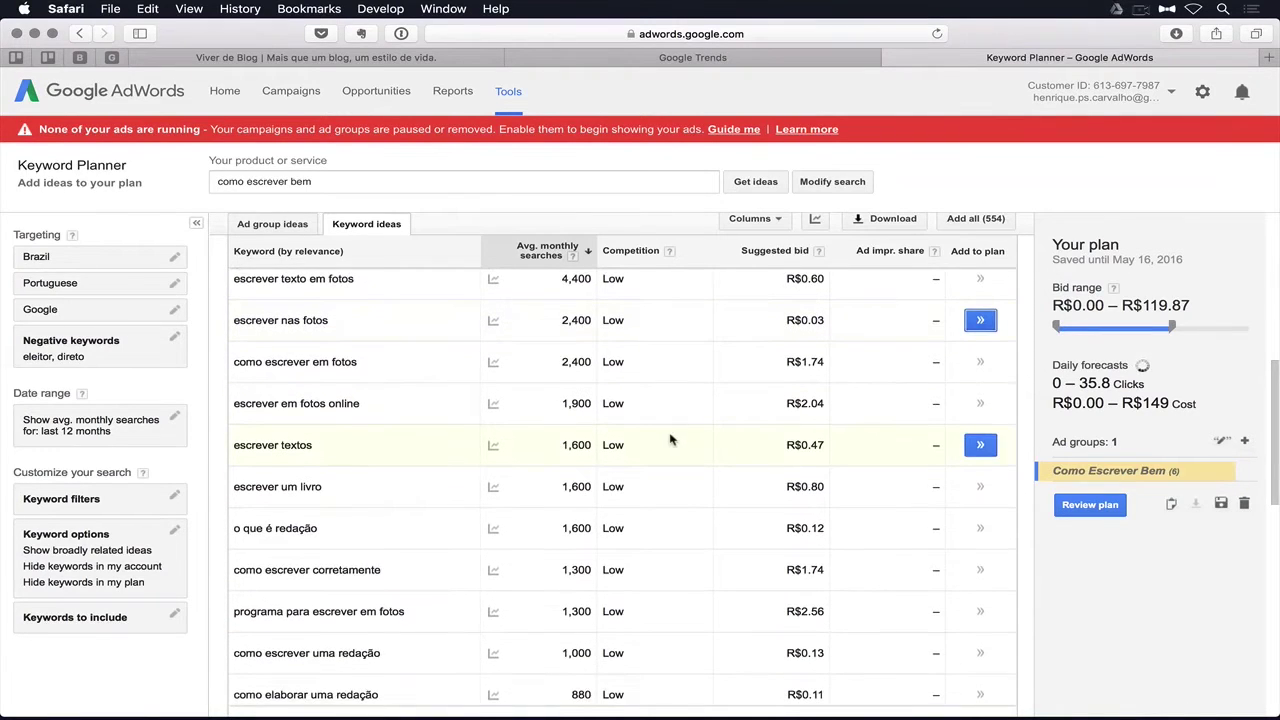
{"action": "left_click", "coordinate": [980, 408]}
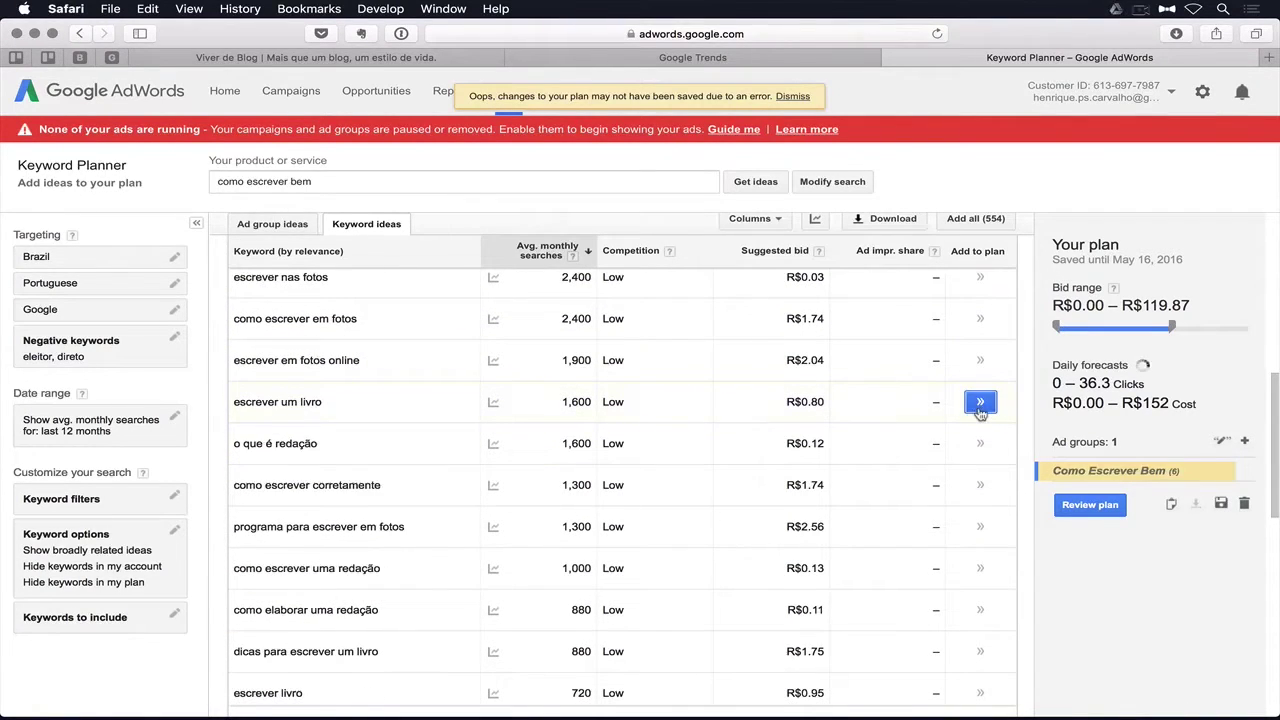
{"action": "left_click", "coordinate": [981, 410]}
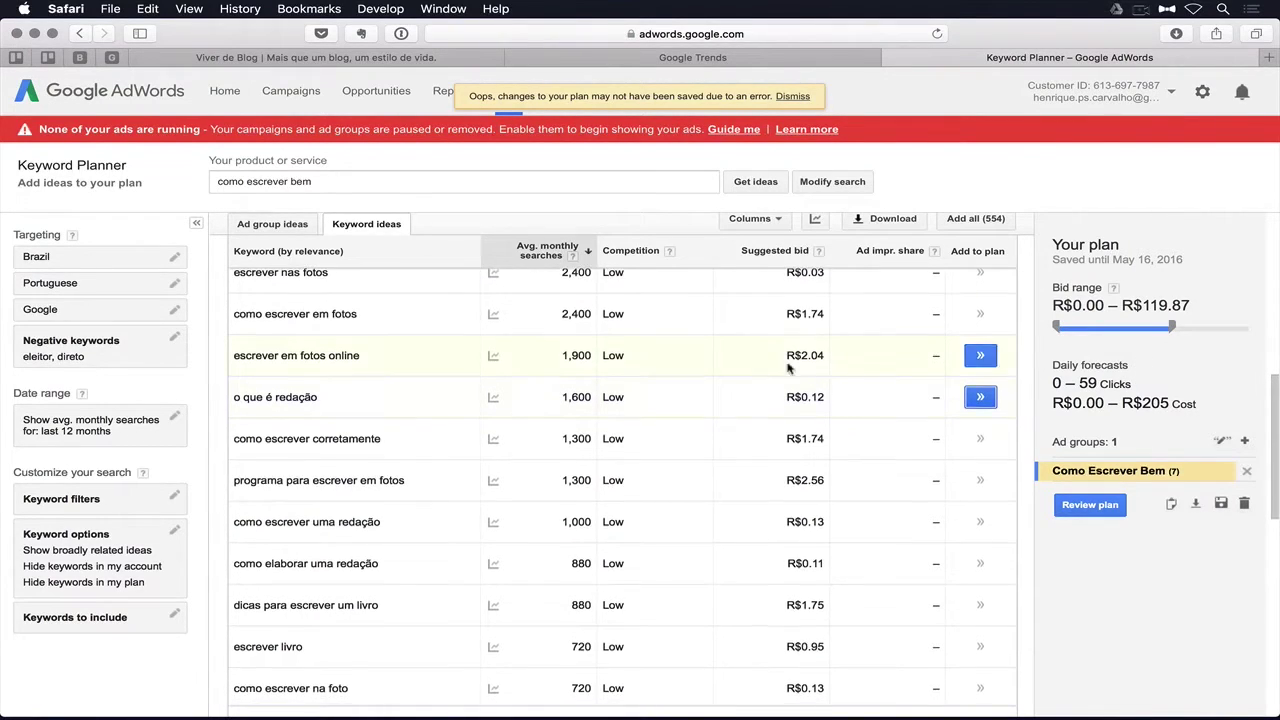
{"action": "scroll", "coordinate": [703, 420], "scroll_direction": "down", "scroll_amount": 1}
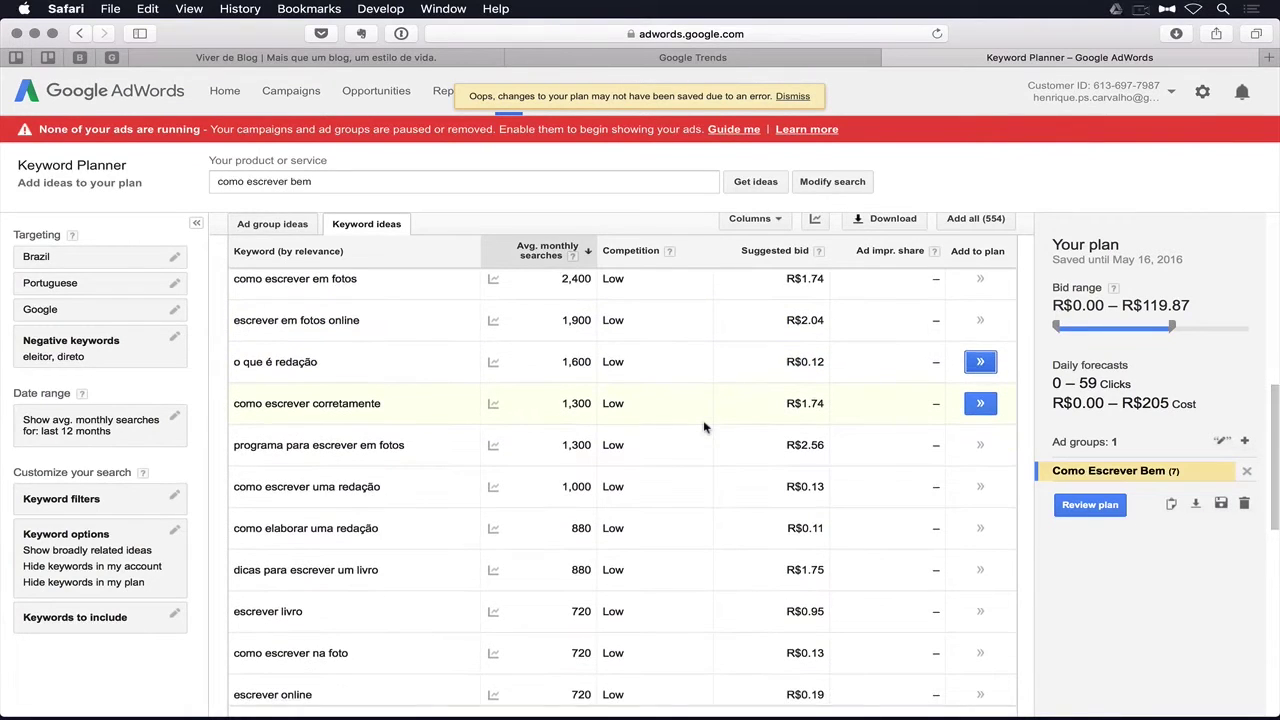
{"action": "left_click", "coordinate": [981, 364]}
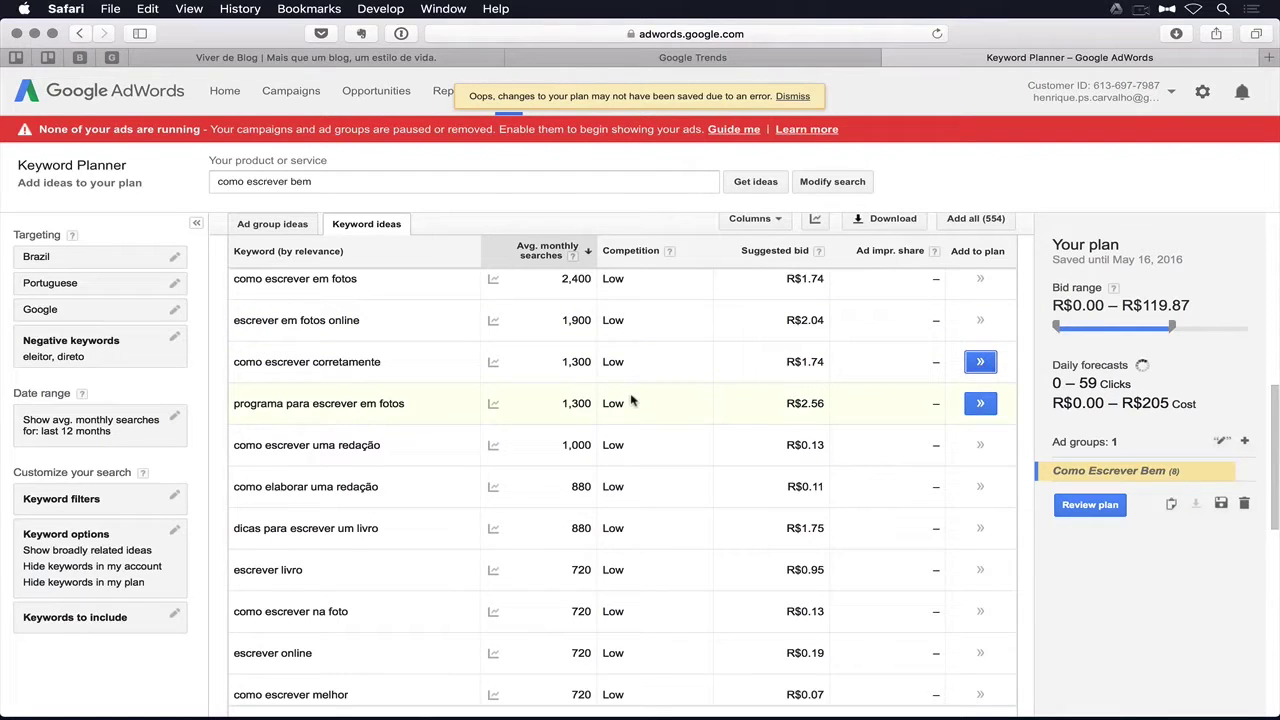
{"action": "left_click", "coordinate": [980, 362]}
{"action": "scroll", "coordinate": [410, 375], "scroll_direction": "down", "scroll_amount": 2}
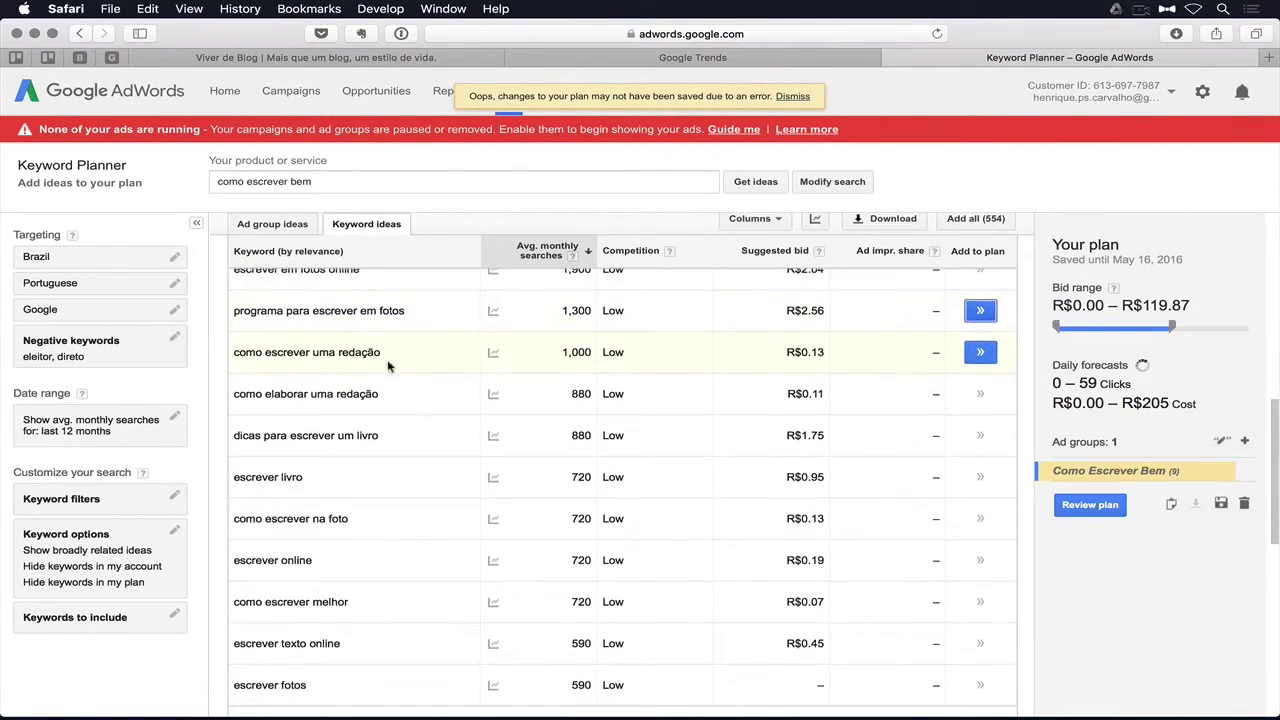
- Add the keyword ideas "como escrever uma redação", "como elaborar uma redação", "dicas para escrever um livro", "escrever livro" and "escrever online" to the plan
{"action": "left_click", "coordinate": [981, 352]}
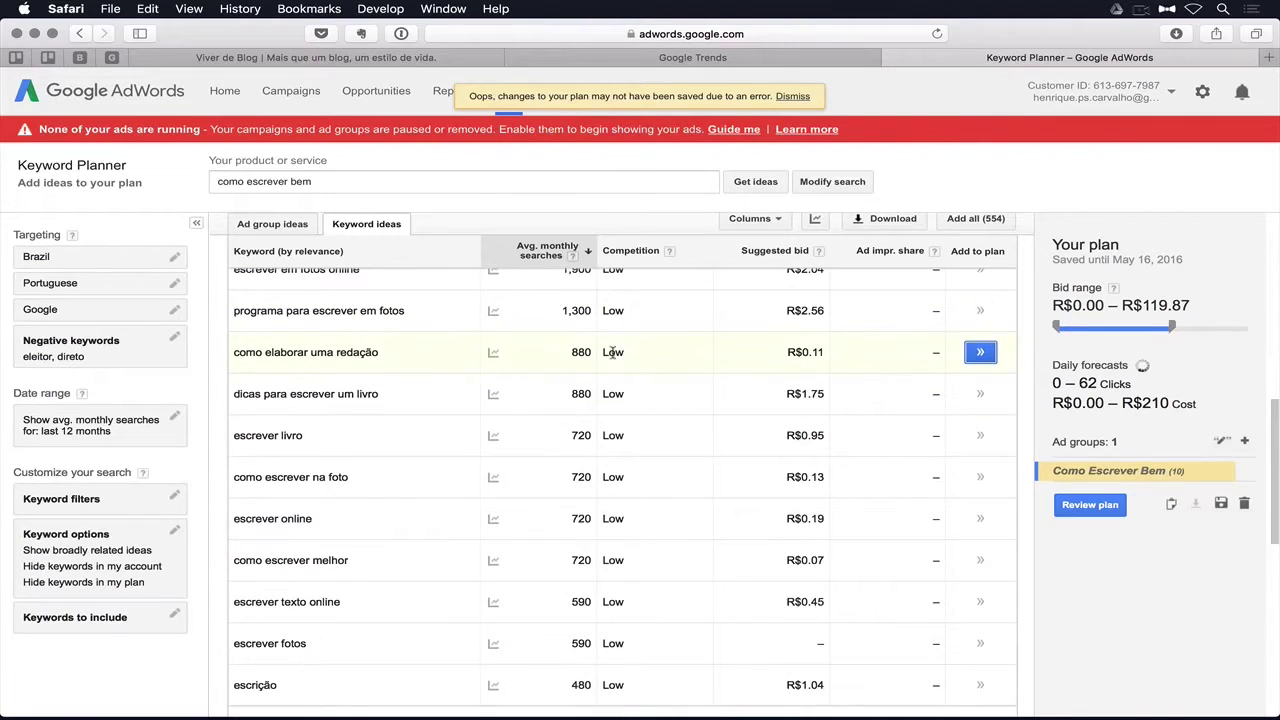
{"action": "left_click", "coordinate": [981, 352]}
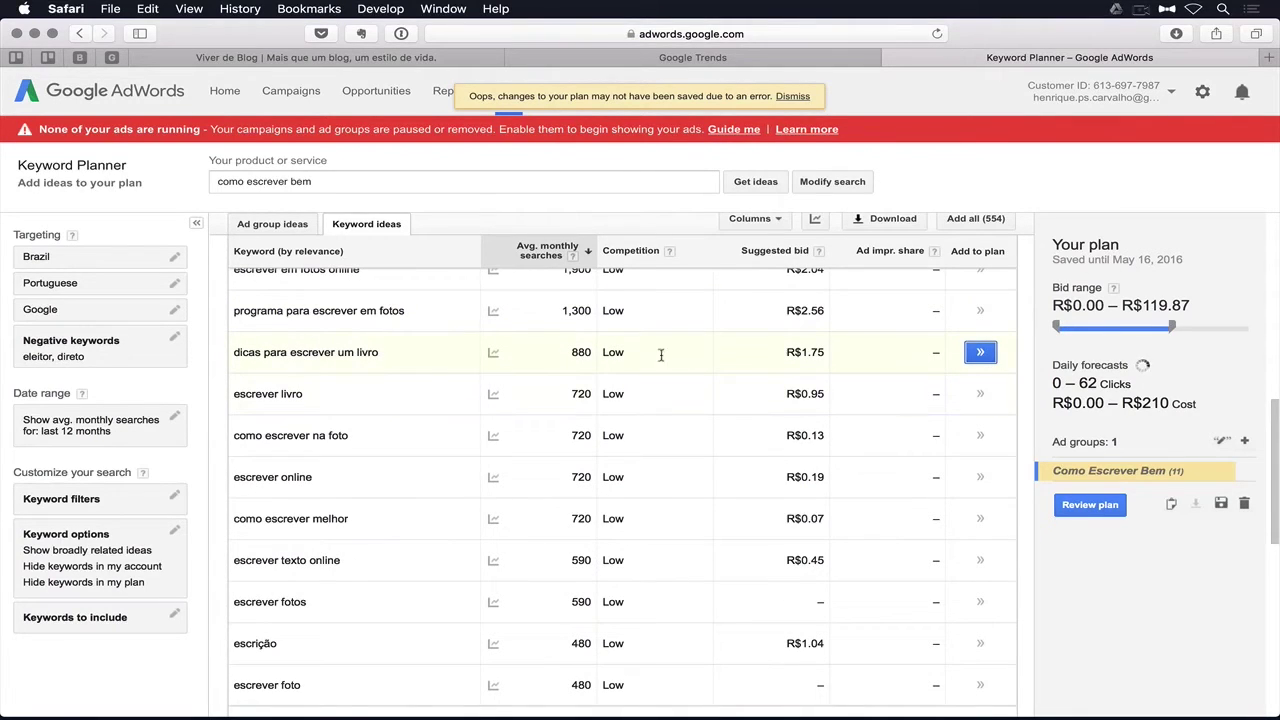
{"action": "left_click", "coordinate": [984, 352]}
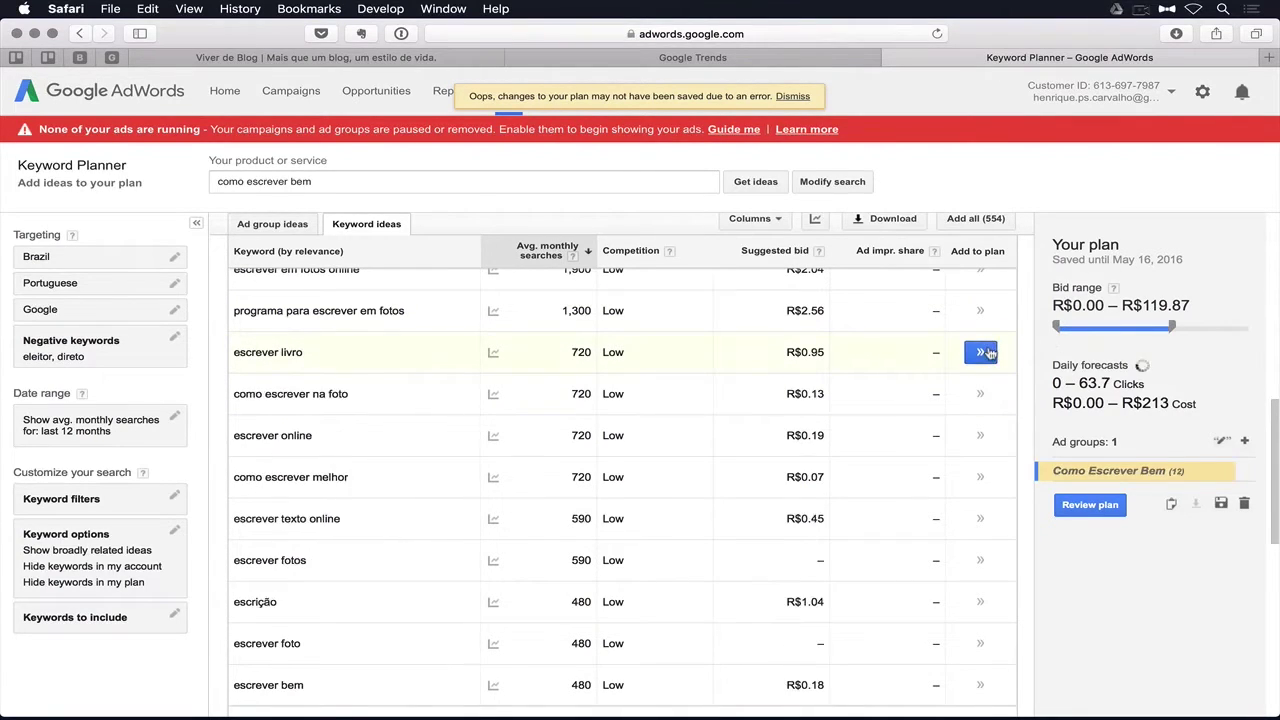
{"action": "left_click", "coordinate": [988, 352]}
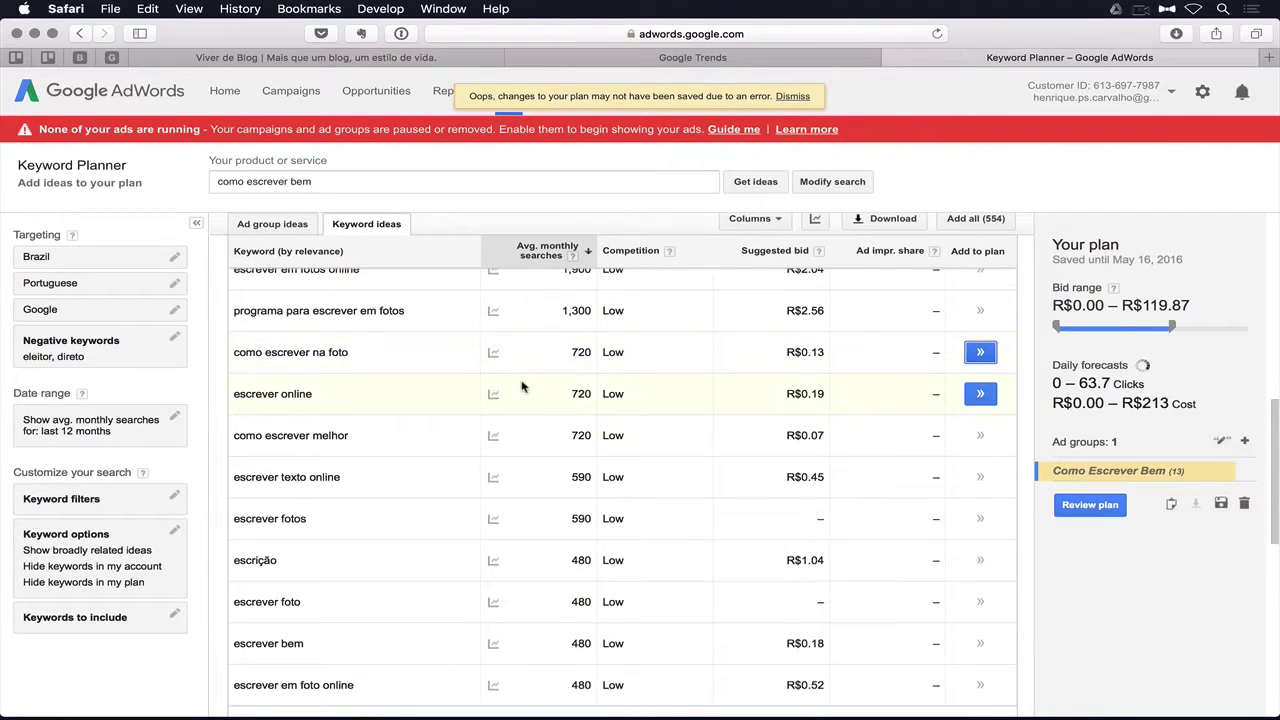
{"action": "left_click", "coordinate": [980, 382]}
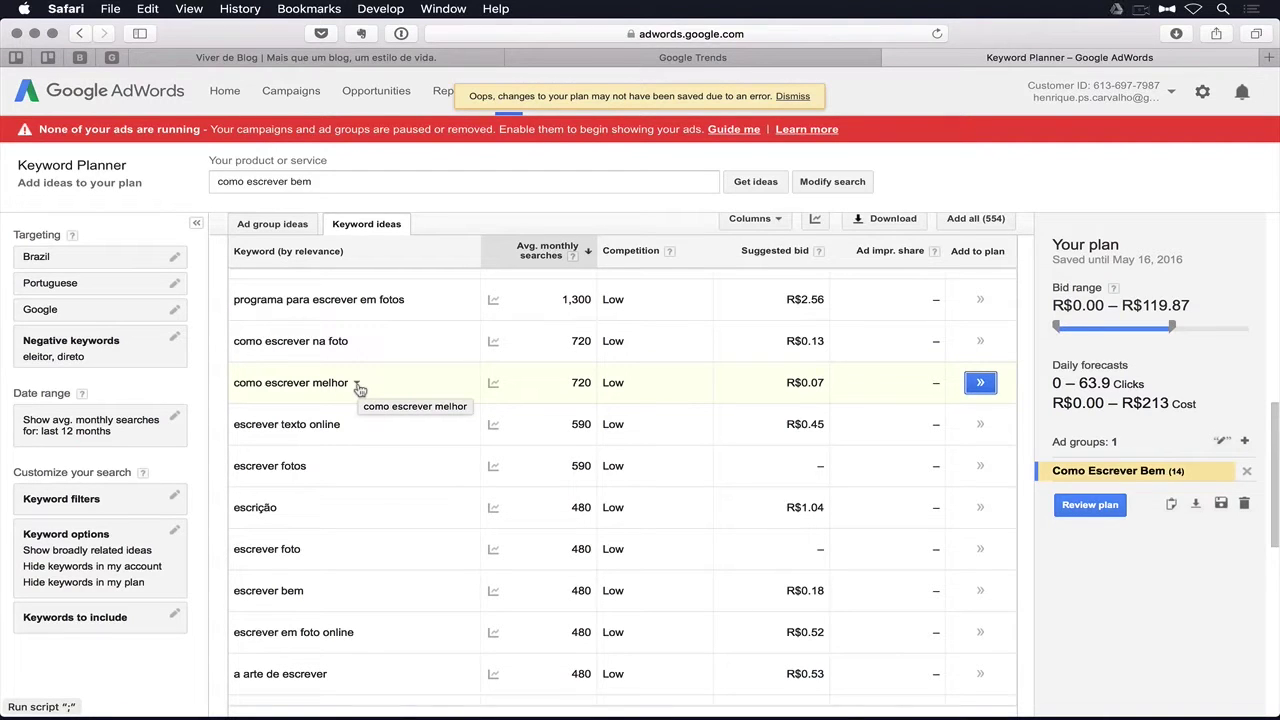
- Compare the average monthly searches of "como escrever bem" with those of the remaining keyword ideas
{"action": "scroll", "coordinate": [358, 388], "scroll_direction": "up", "scroll_amount": 10}
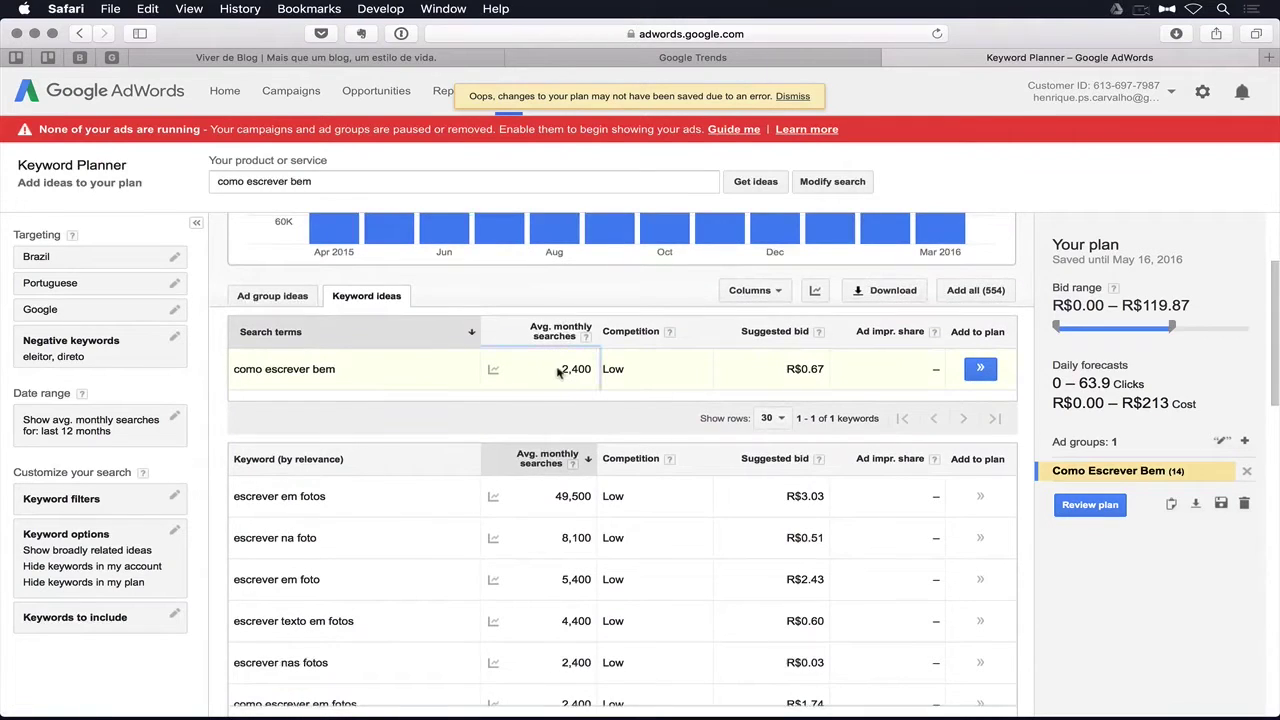
{"action": "left_click_drag", "start_coordinate": [556, 370], "coordinate": [592, 368]}
{"action": "scroll", "coordinate": [300, 487], "scroll_direction": "down", "scroll_amount": 5}
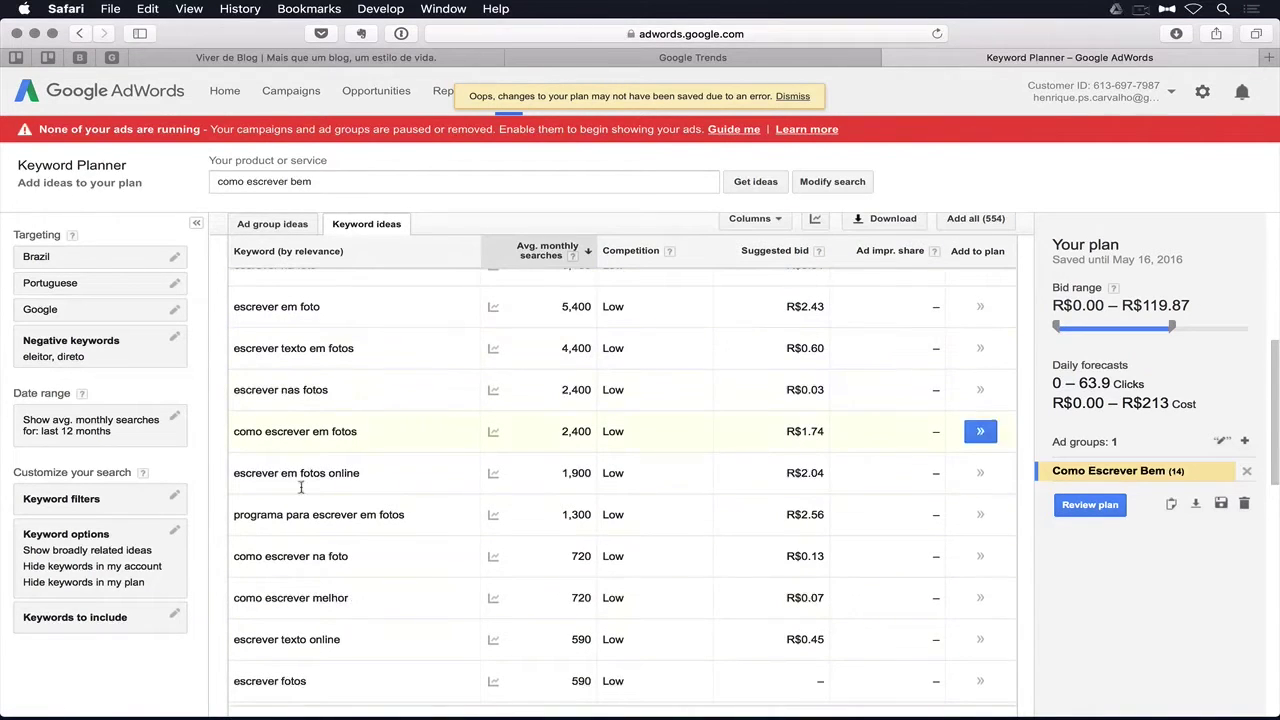
{"action": "scroll", "coordinate": [447, 387], "scroll_direction": "down", "scroll_amount": 2}
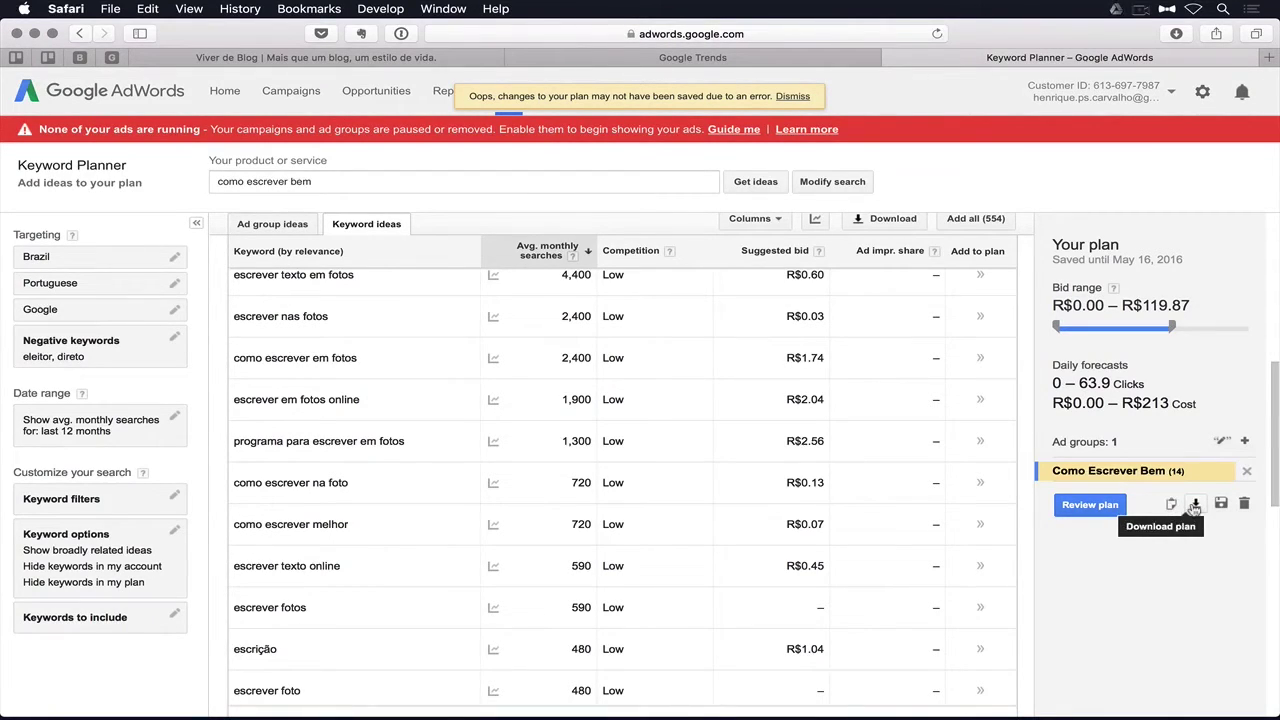
- Try to copy the plan's keywords from its copyable list, checking the list through to the end
{"action": "left_click", "coordinate": [1172, 504]}
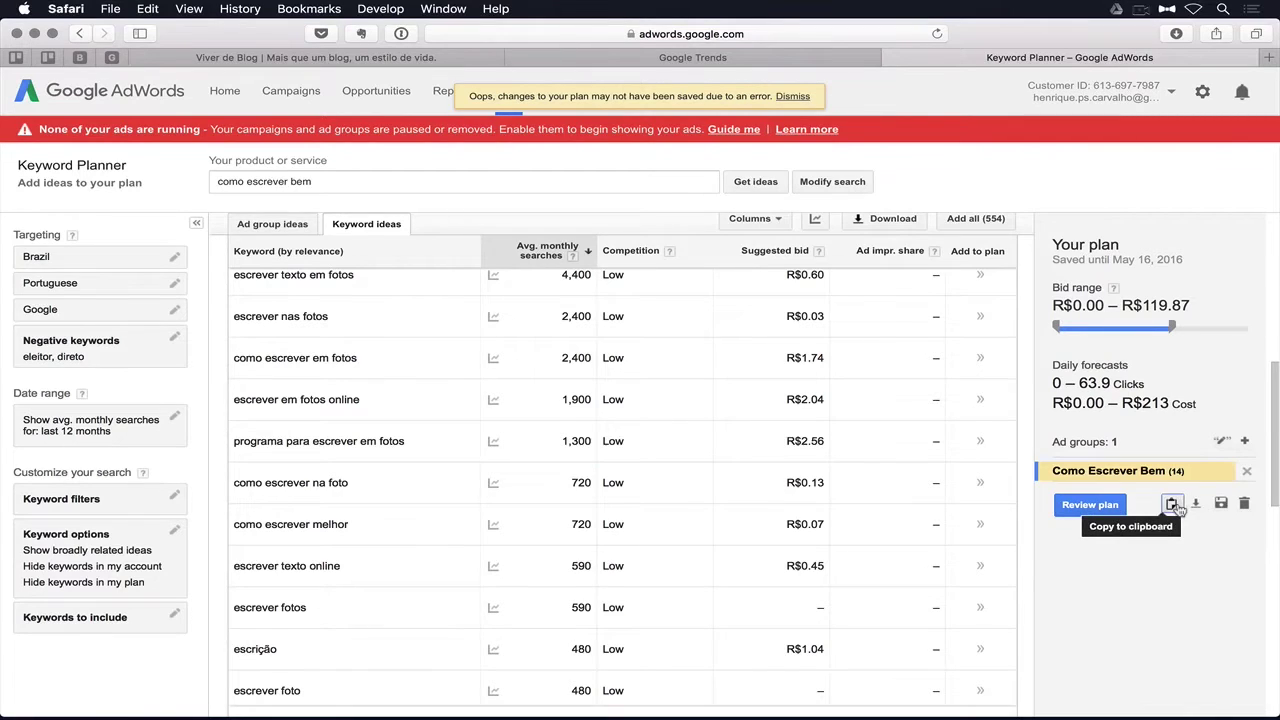
{"action": "scroll", "coordinate": [680, 366], "scroll_direction": "down", "scroll_amount": 1}
{"action": "scroll", "coordinate": [680, 366], "scroll_direction": "down", "scroll_amount": 1}
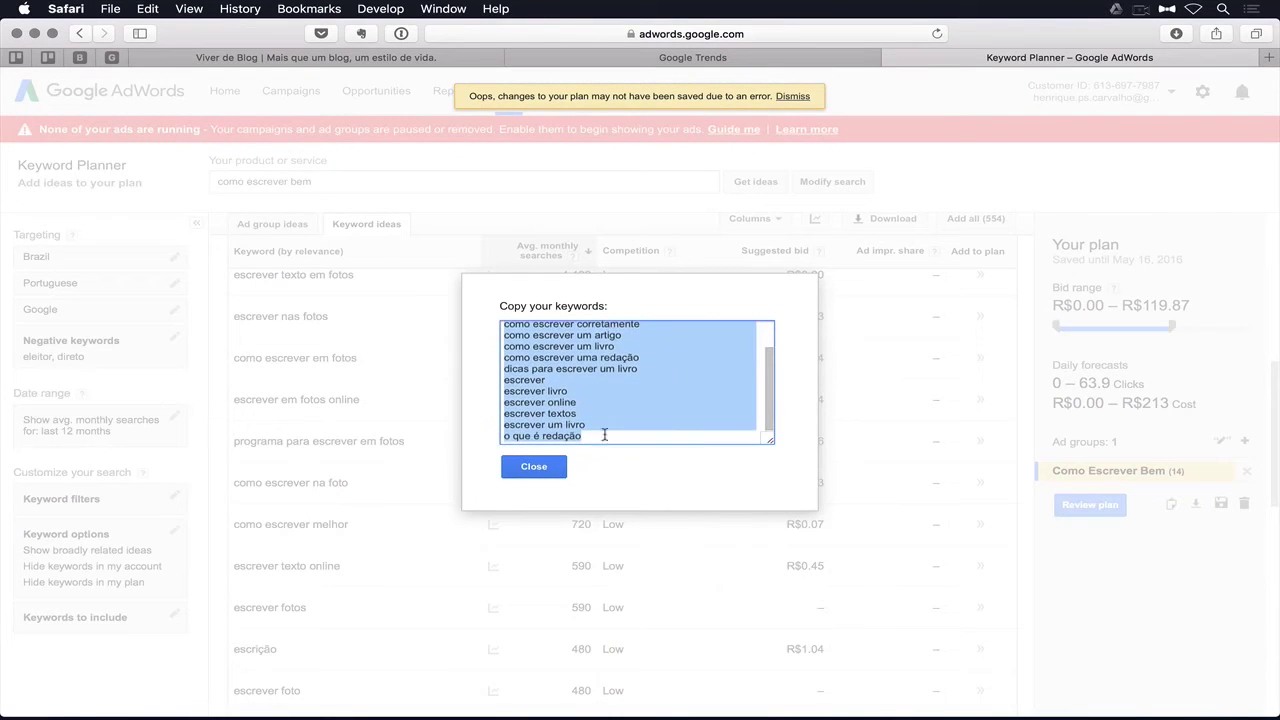
{"action": "left_click", "coordinate": [533, 466]}
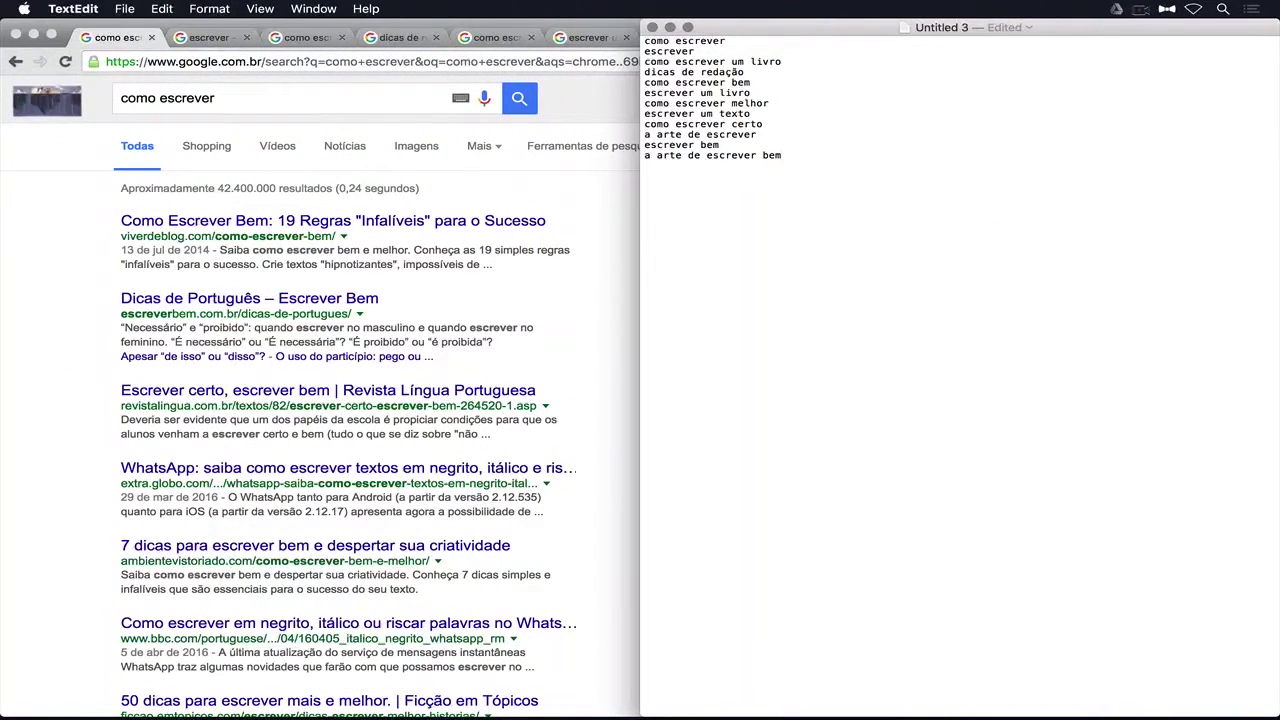
- Switch to TextEdit, add a "///" separator below the existing keyword list, and paste the copied text under it
{"action": "key", "text": "Return"}
{"action": "key", "text": "Return"}
{"action": "type", "text": "a arte de escrever bem"}
{"action": "key", "text": "shift+super+Left"}
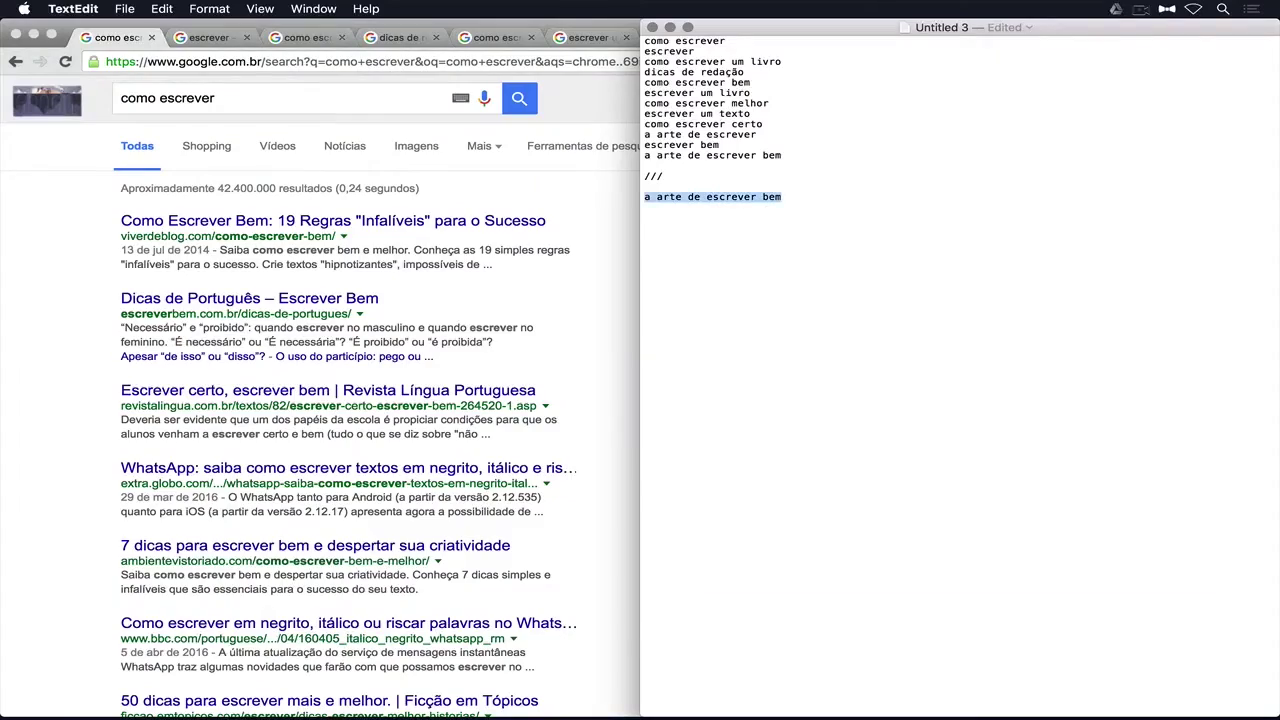
- Copy all the plan's keywords from Keyword Planner and paste them in TextEdit over the selected line below the separator
{"action": "key", "text": "ctrl+Right"}
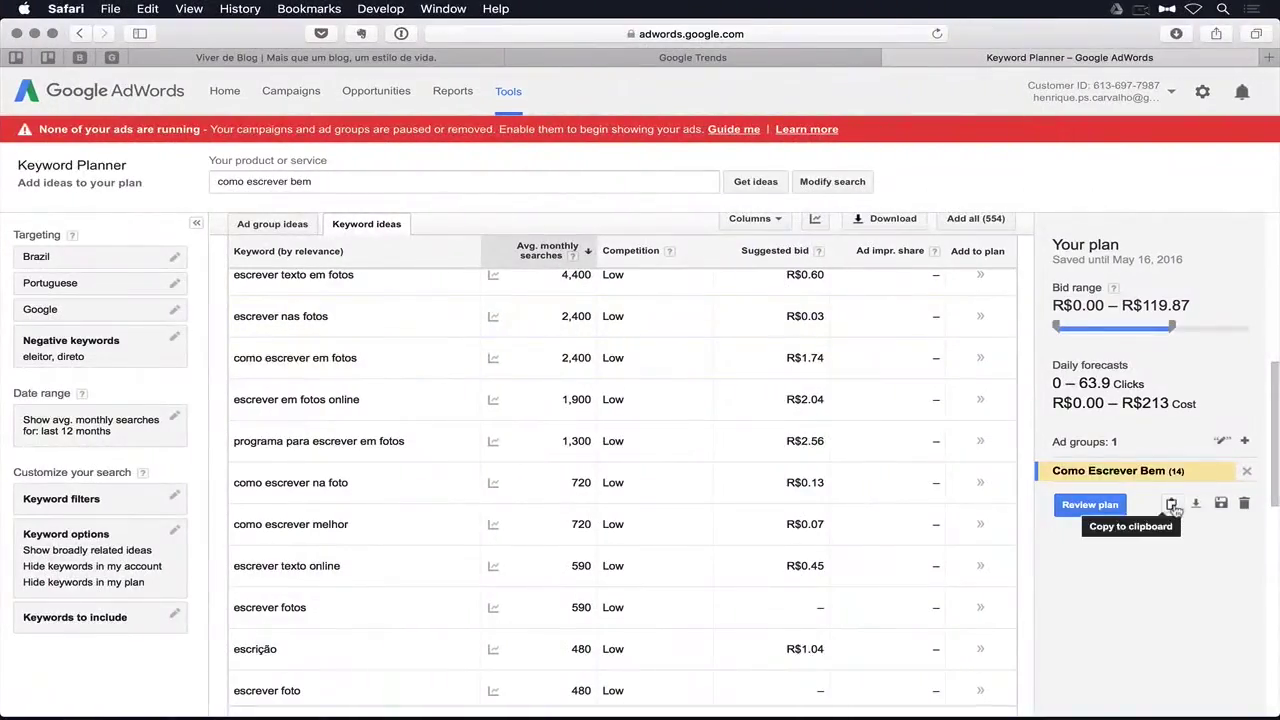
{"action": "left_click", "coordinate": [1171, 503]}
{"action": "key", "text": "super+c"}
{"action": "key", "text": "ctrl+Left"}
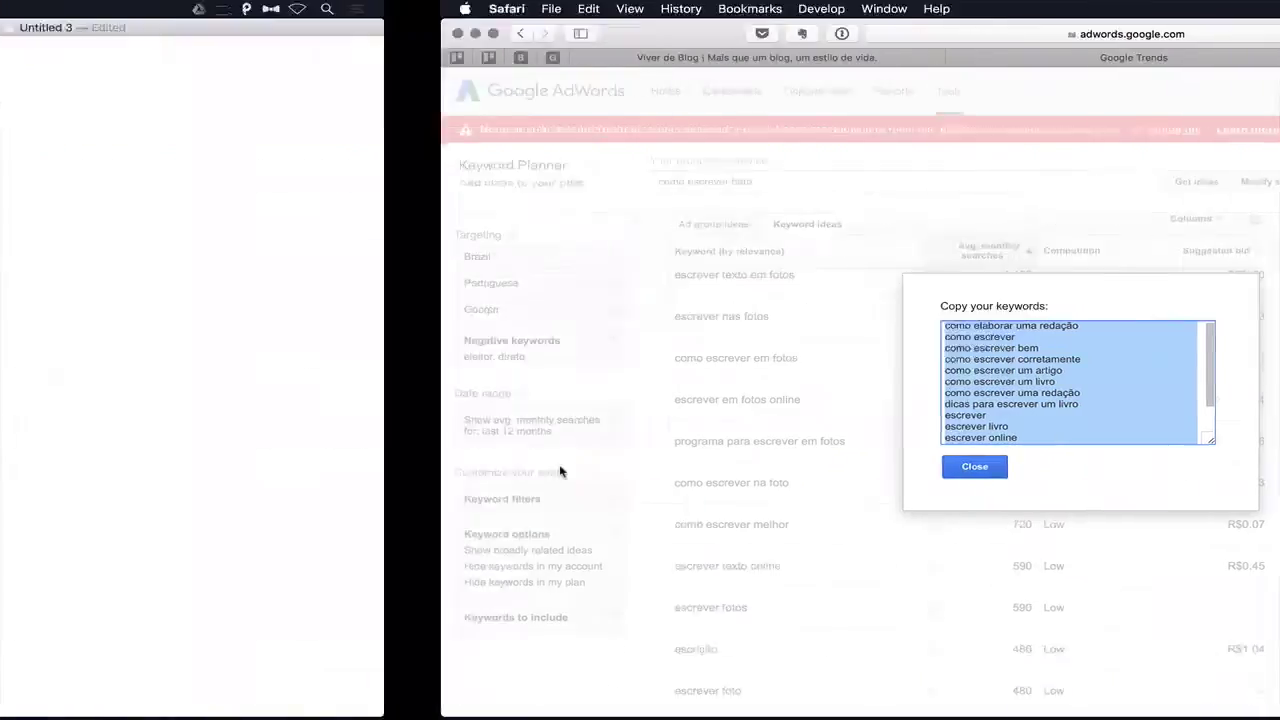
{"action": "key", "text": "super+v"}
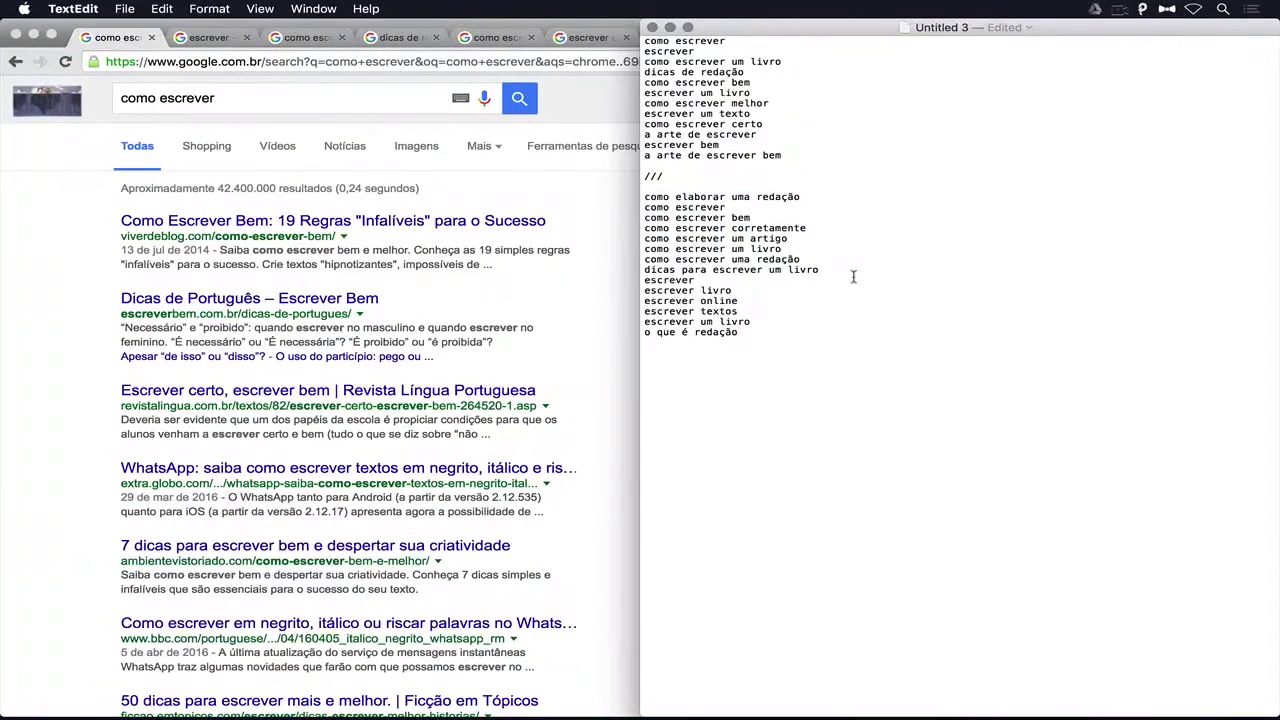
{"action": "left_click_drag", "start_coordinate": [806, 199], "coordinate": [644, 199]}
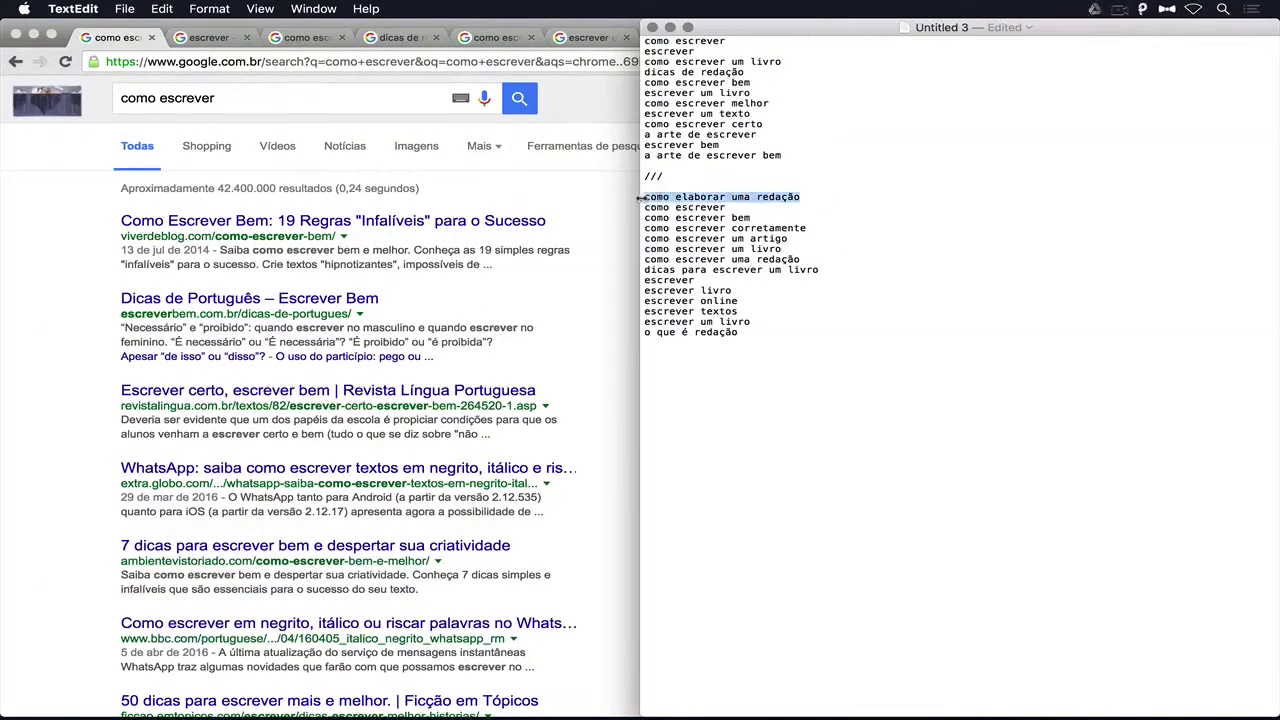
{"action": "left_click", "coordinate": [868, 259]}
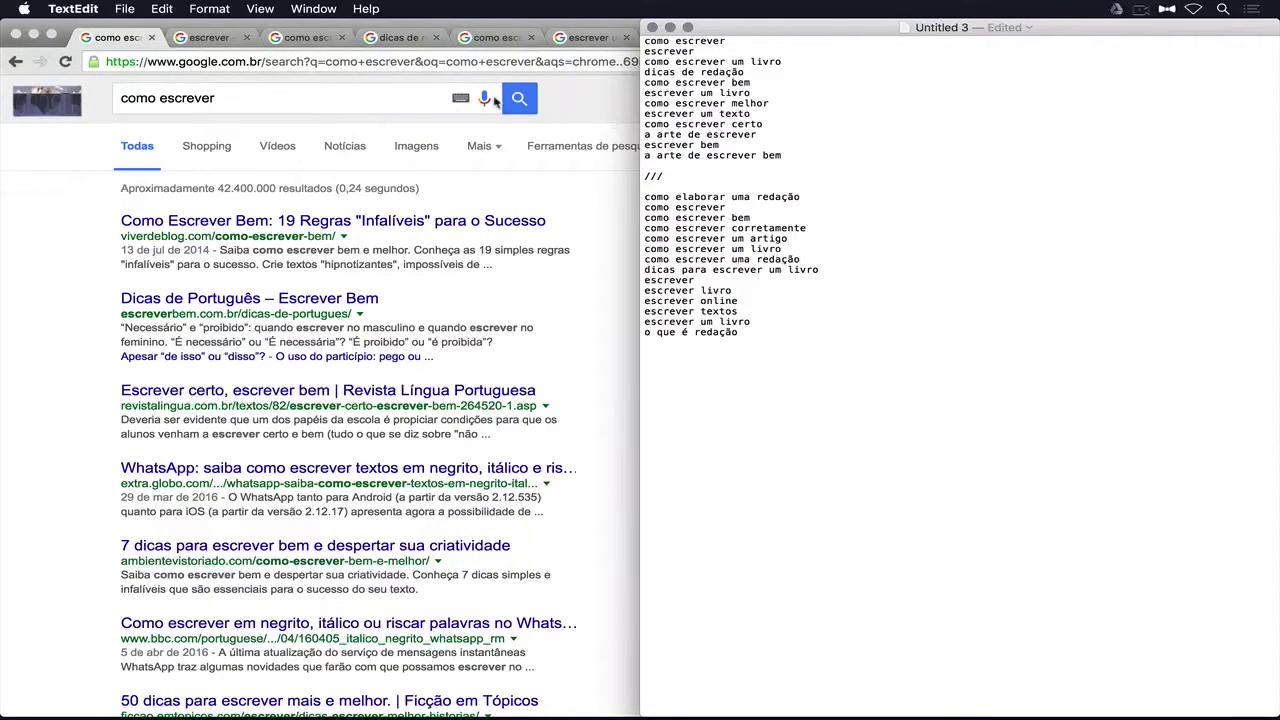
- Open a new incognito window in Chrome and place it side by side with the TextEdit keyword list
{"action": "left_click", "coordinate": [601, 119]}
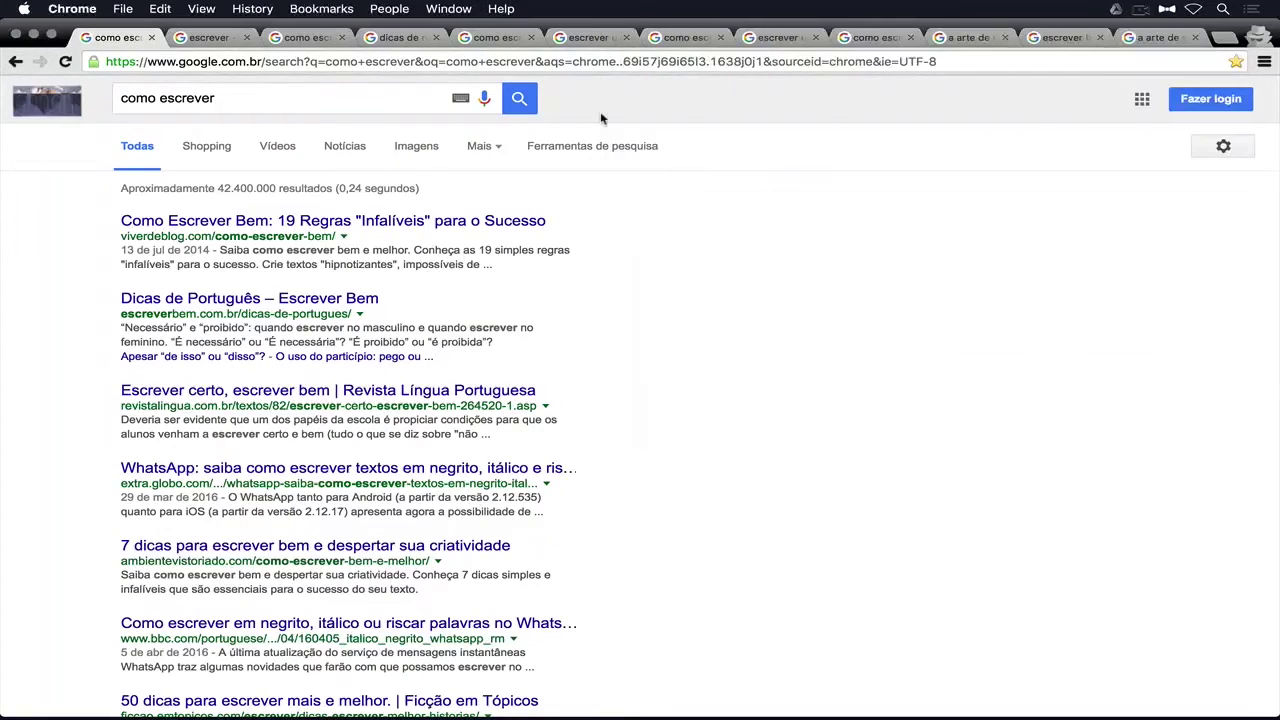
{"action": "left_click", "coordinate": [1264, 61]}
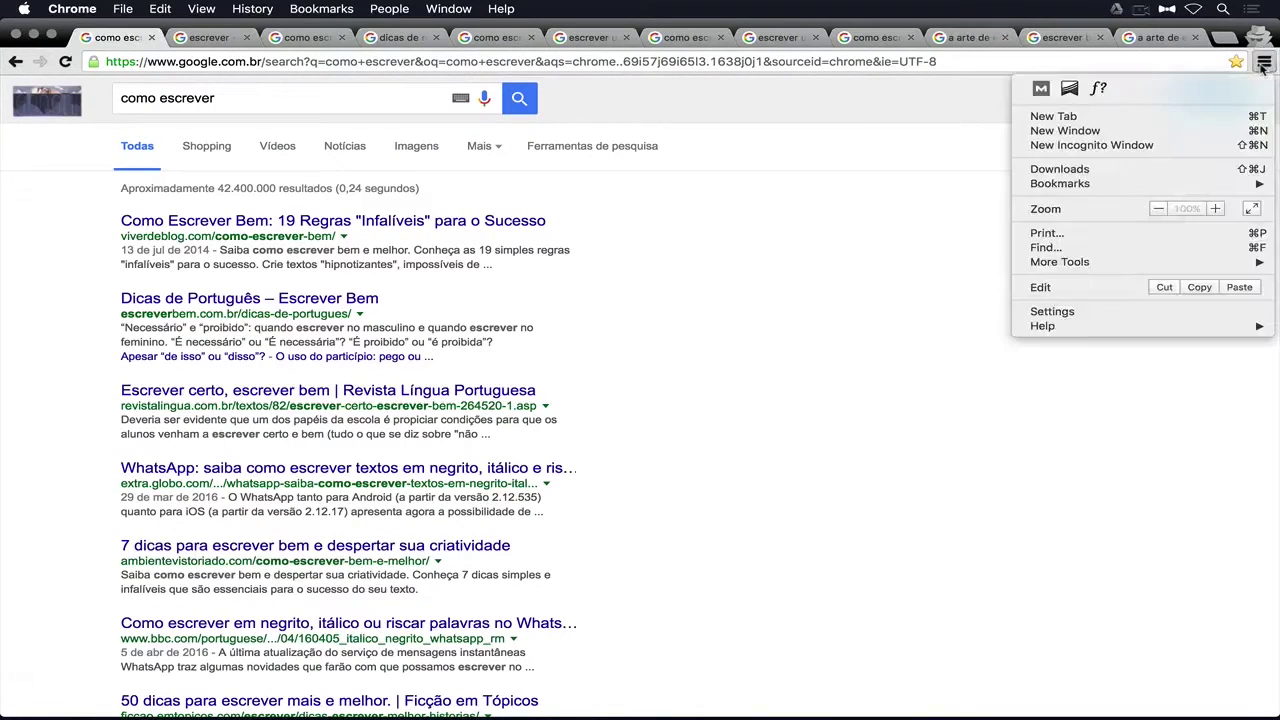
{"action": "left_click", "coordinate": [1103, 147]}
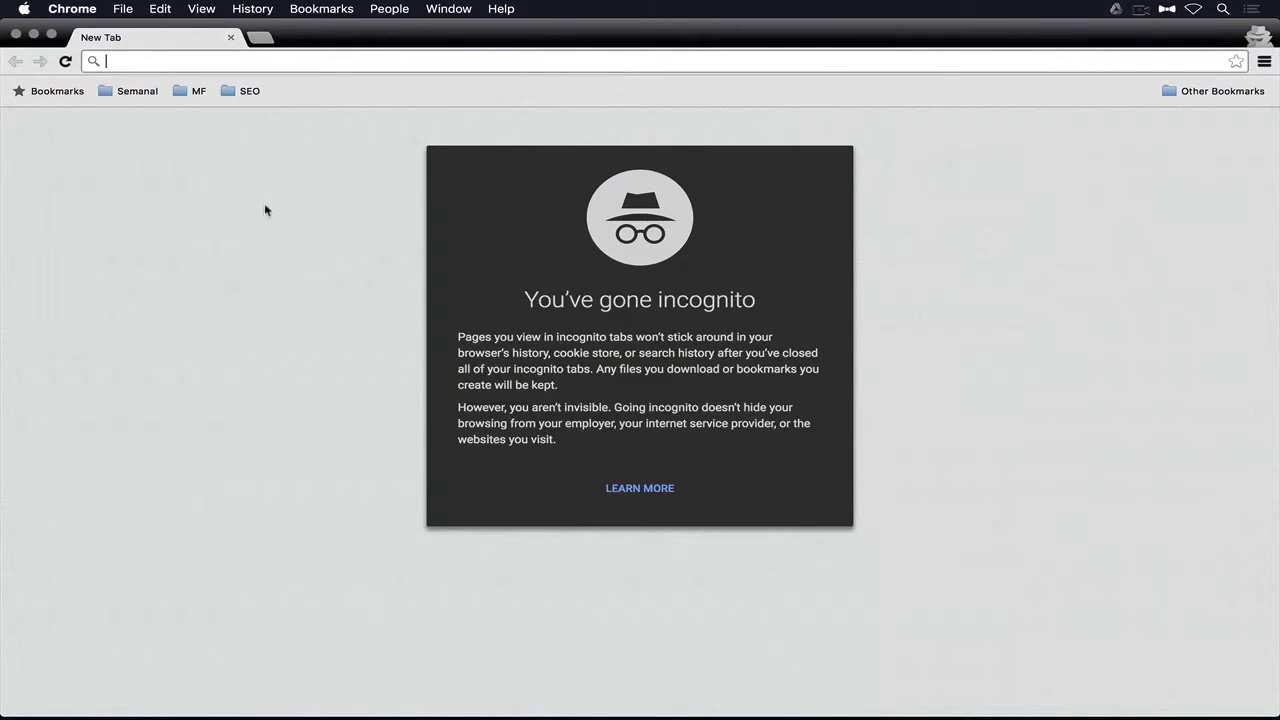
{"action": "key", "text": "super+alt+Left"}
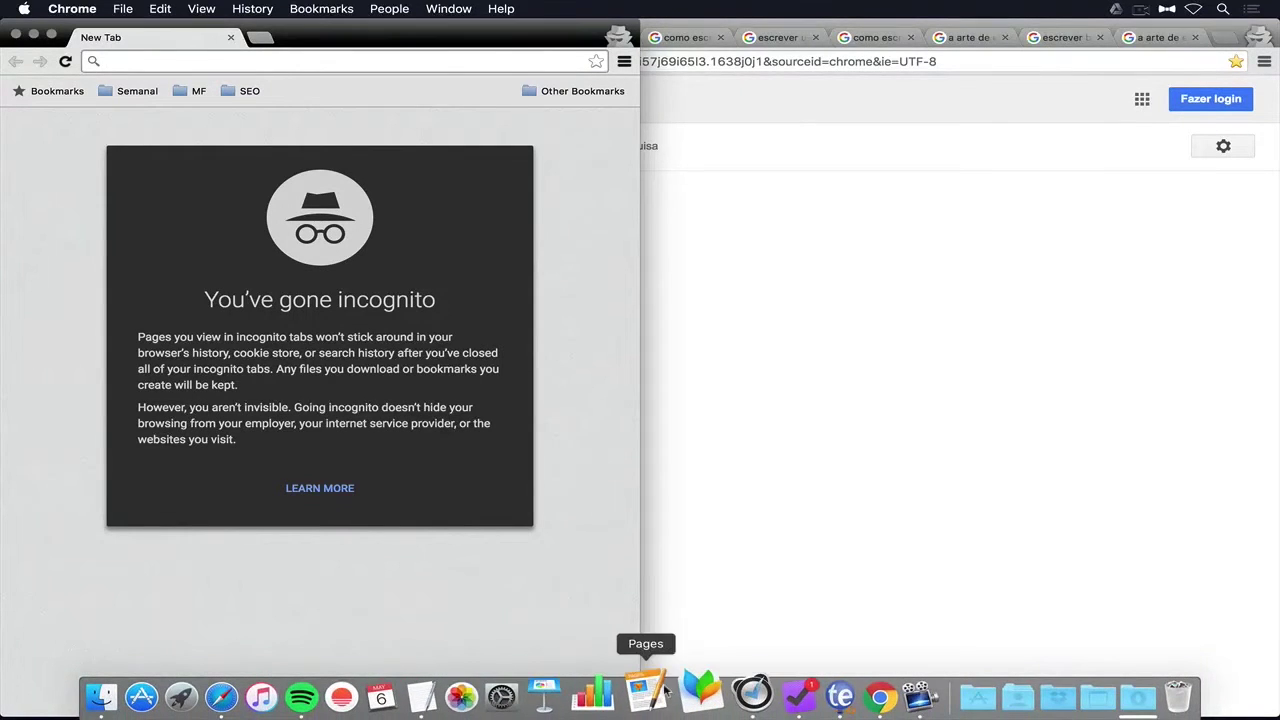
{"action": "left_click", "coordinate": [450, 695]}
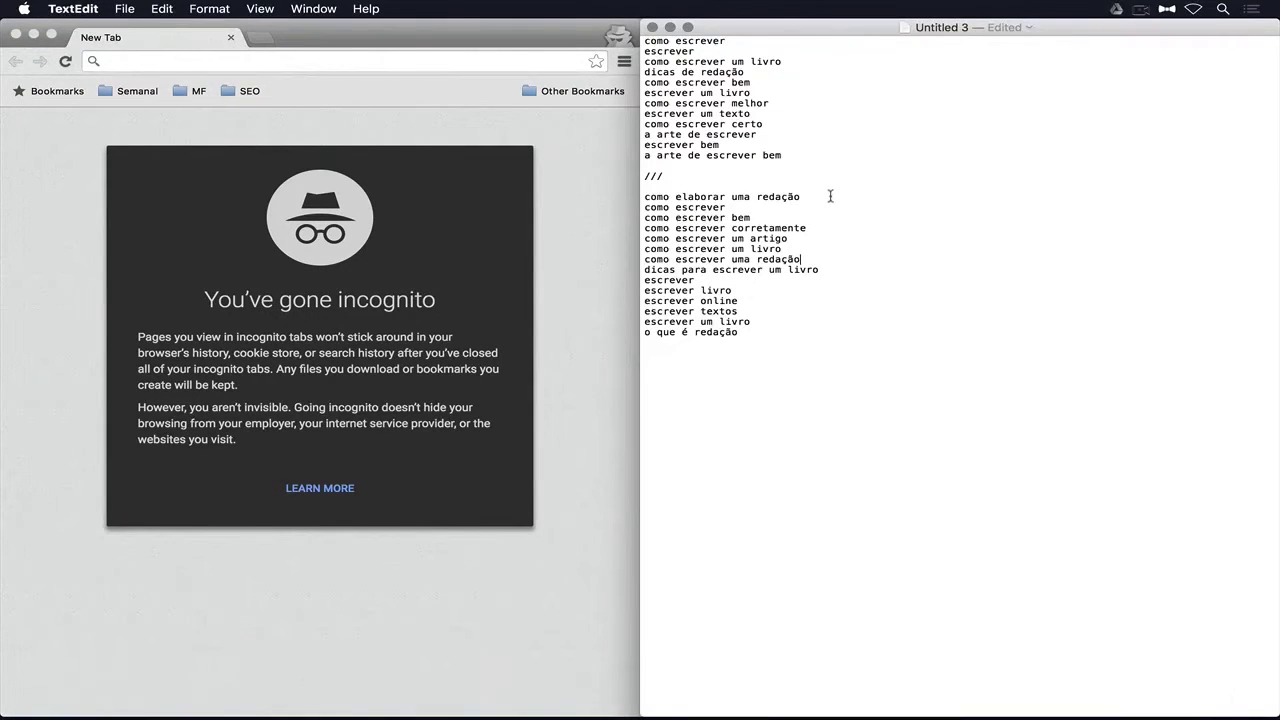
- Copy "como escrever" from the keywords below the separator and search Google for it in the incognito window
{"action": "key", "text": "shift+super+Left"}
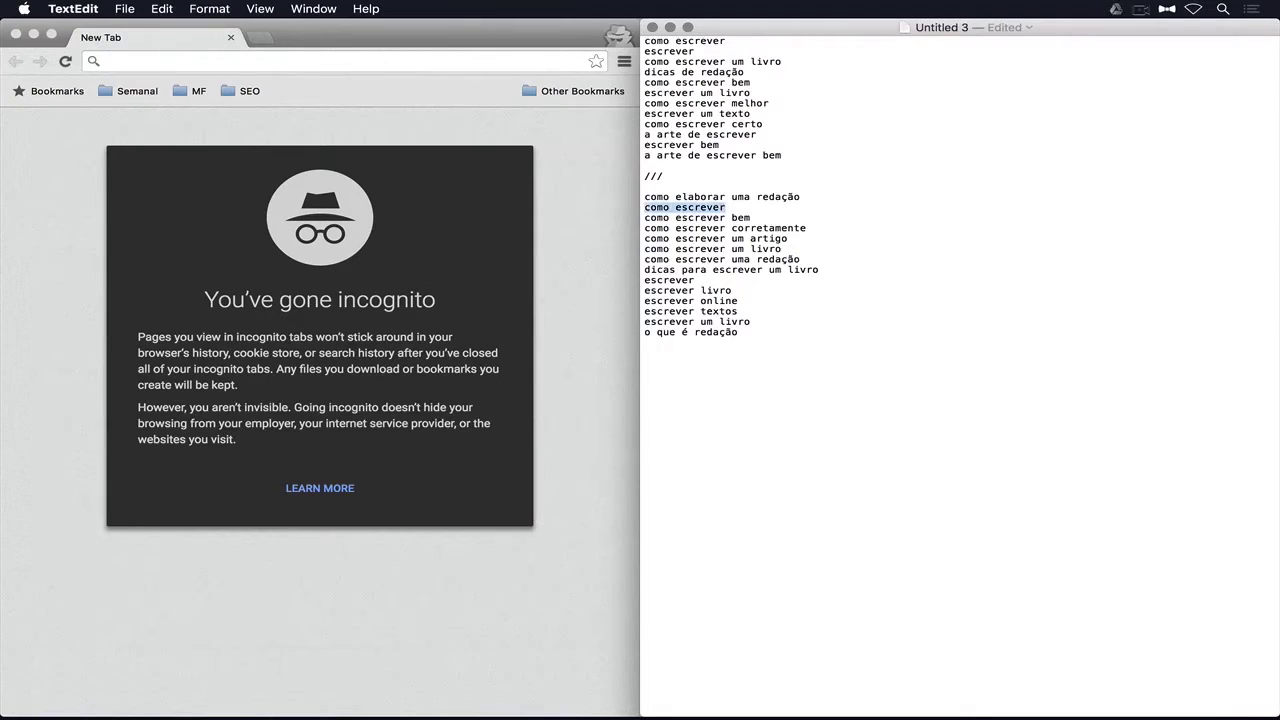
{"action": "key", "text": "super+c"}
{"action": "left_click", "coordinate": [365, 60]}
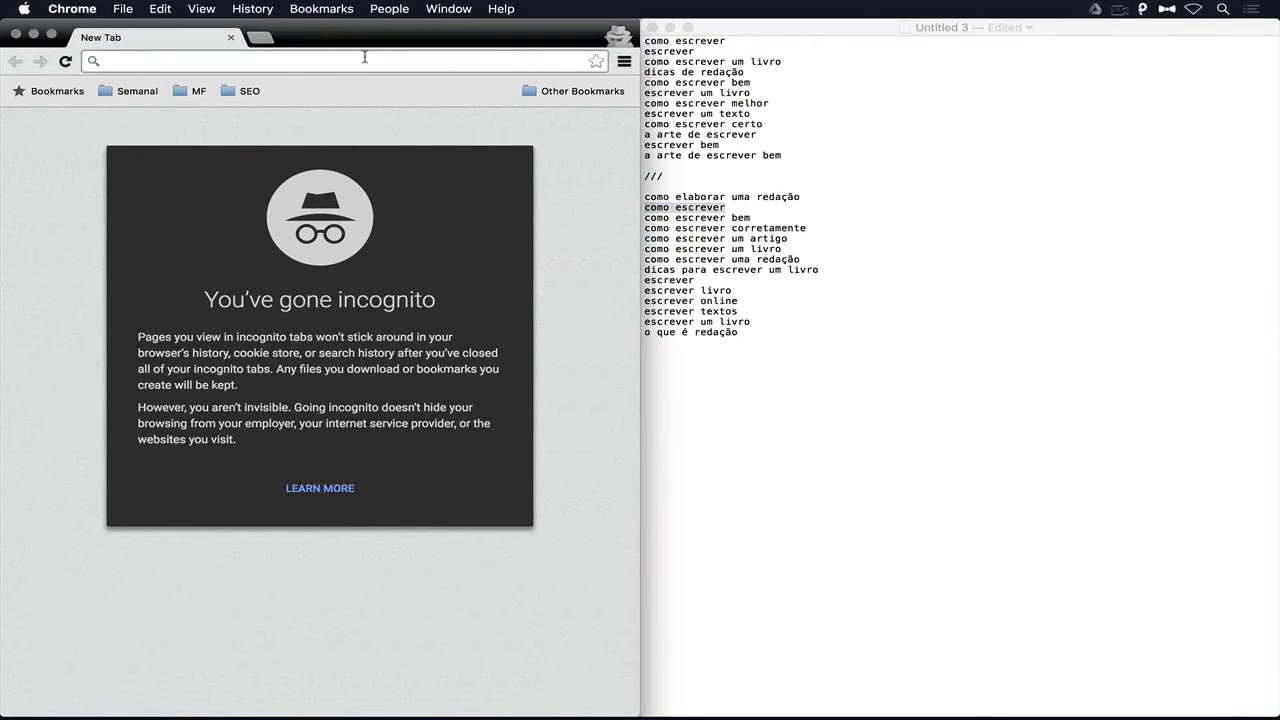
{"action": "key", "text": "super+v"}
{"action": "key", "text": "Return"}
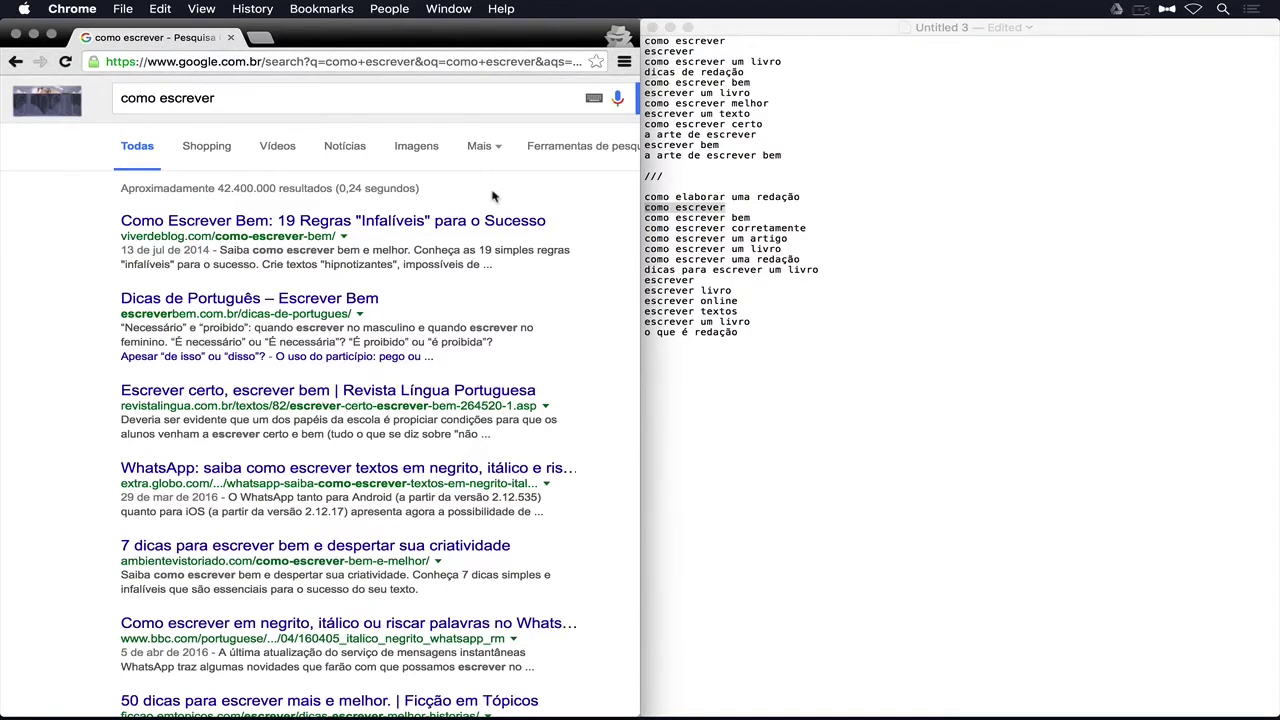
- Expand the incognito window to full size and open the first three search results in separate tabs
{"action": "key", "text": "alt+super+f"}
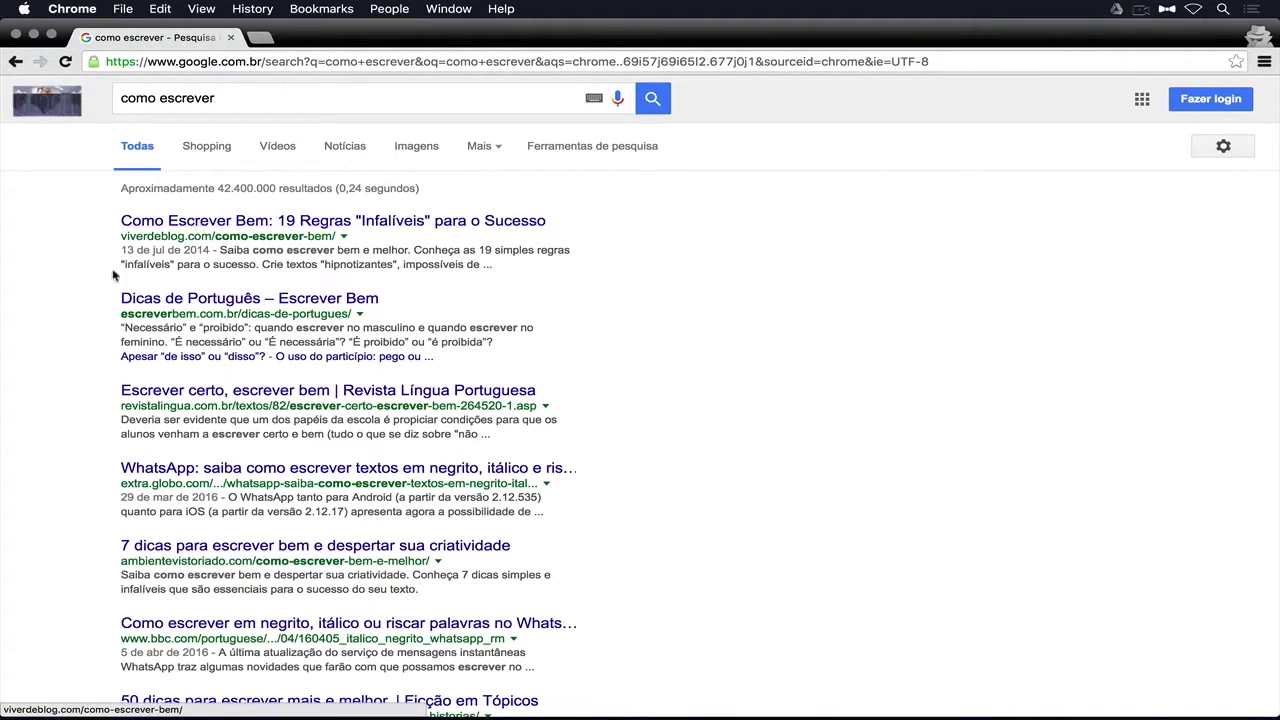
{"action": "scroll", "coordinate": [113, 275], "scroll_direction": "down", "scroll_amount": 5}
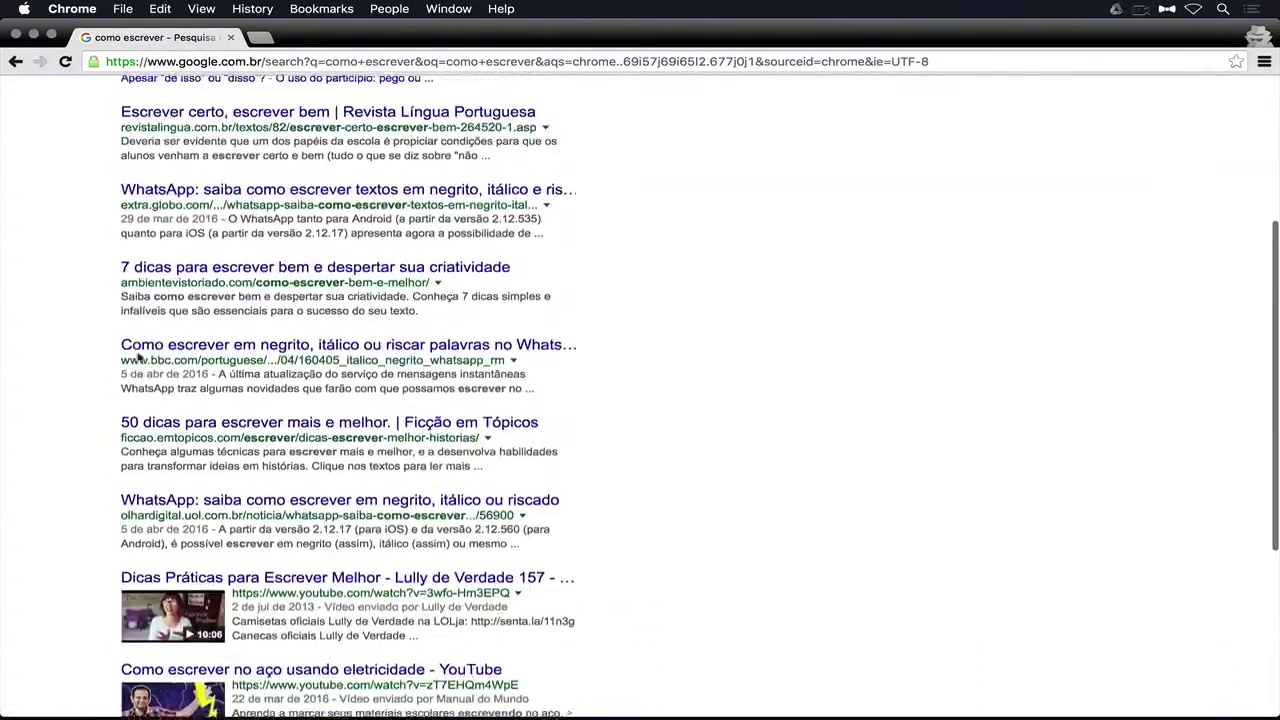
{"action": "scroll", "coordinate": [138, 358], "scroll_direction": "up", "scroll_amount": 5}
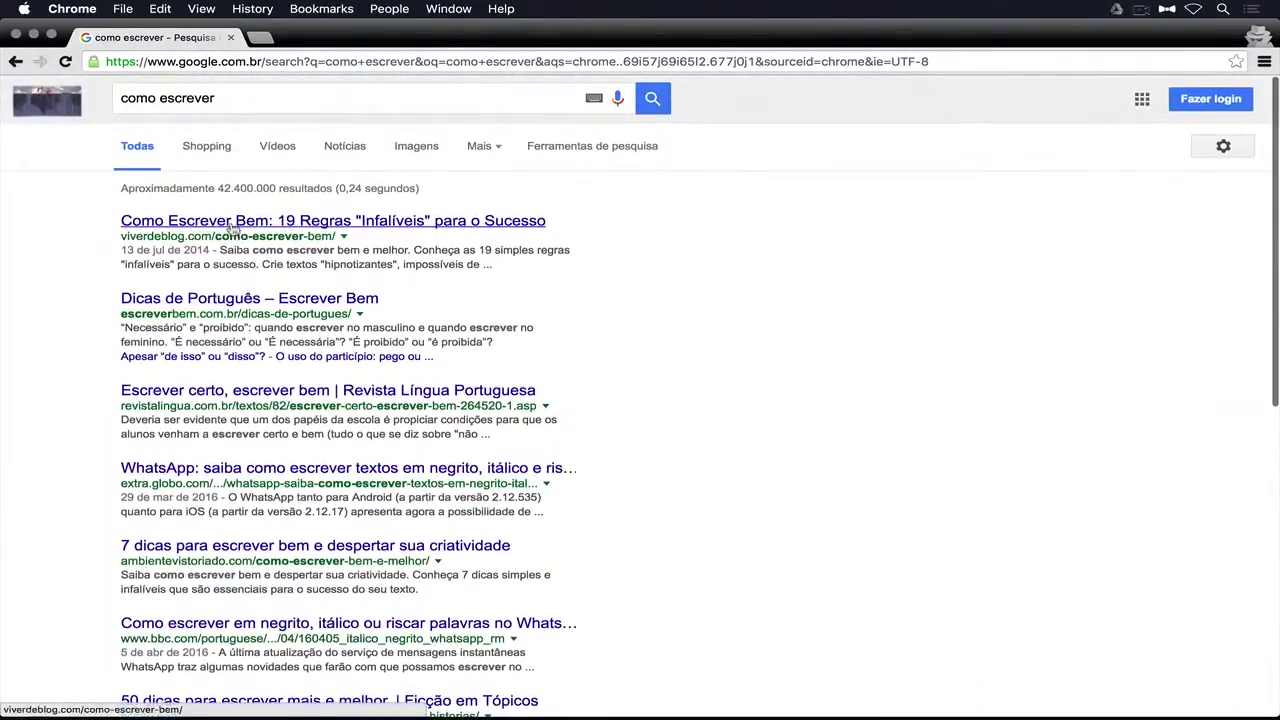
{"action": "left_click", "coordinate": [232, 227], "text": "super"}
{"action": "key", "text": "ctrl+Tab"}
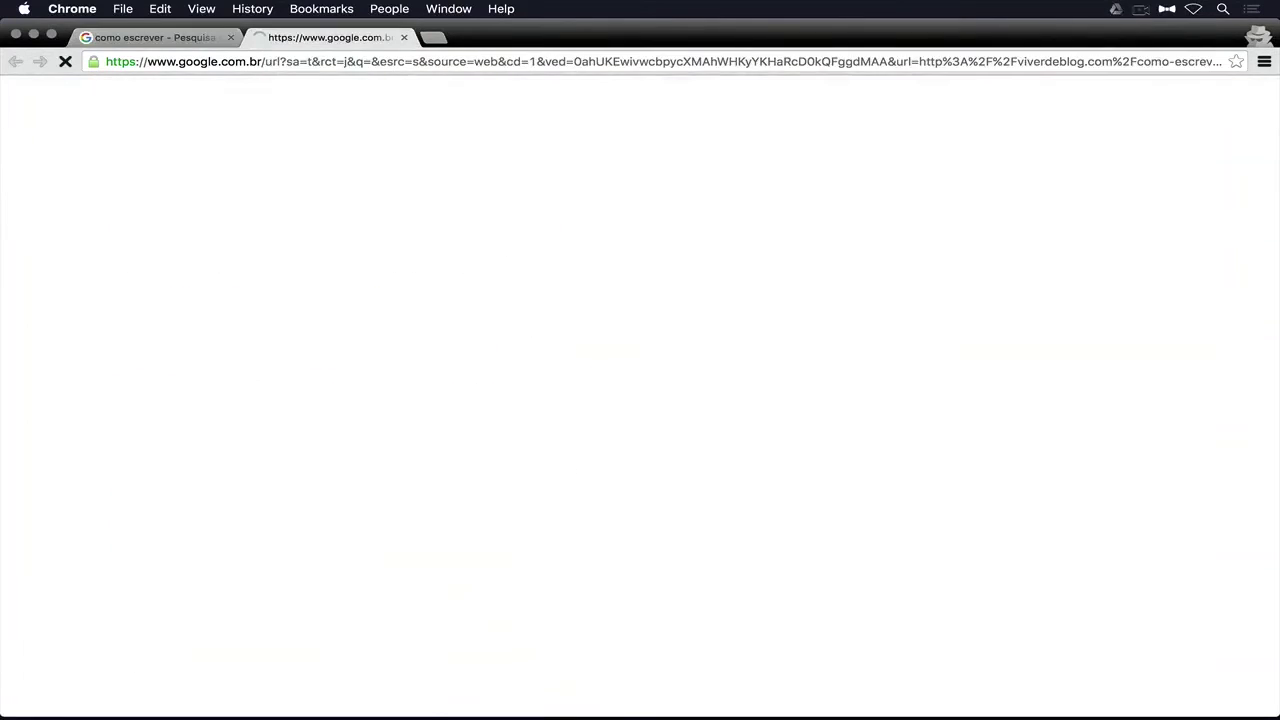
{"action": "key", "text": "ctrl+shift+Tab"}
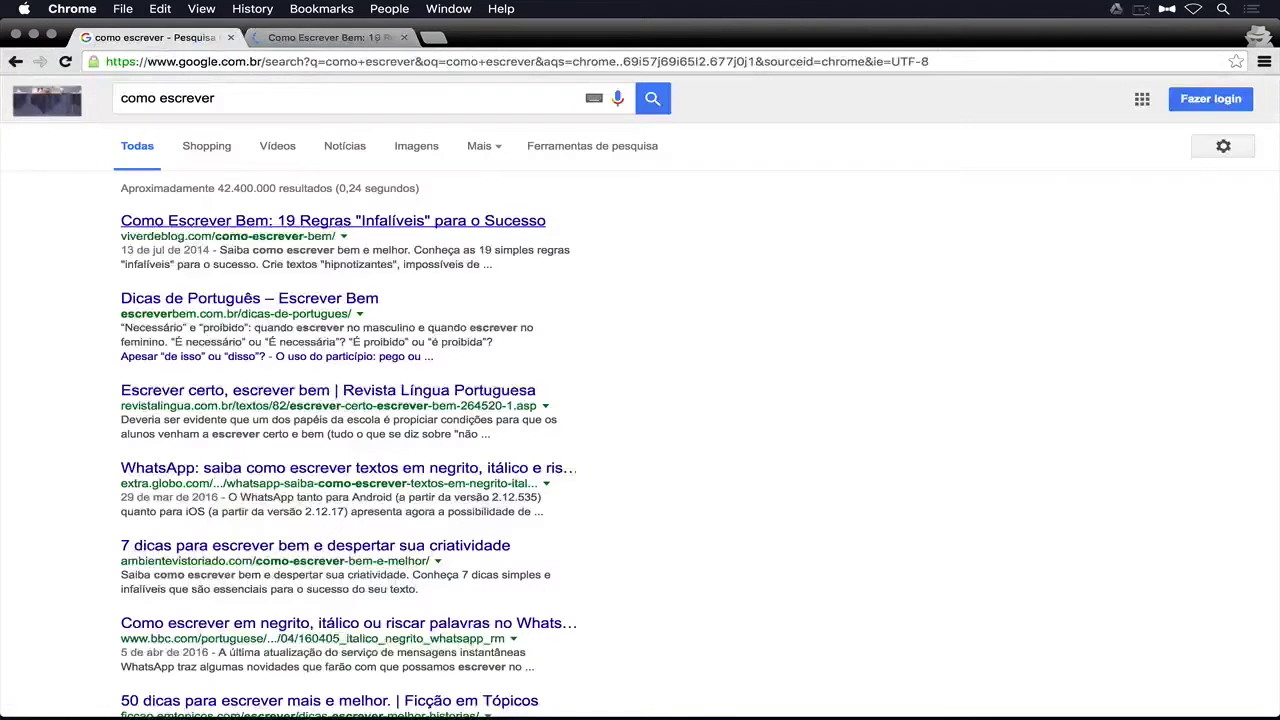
{"action": "left_click", "coordinate": [267, 298], "text": "super"}
{"action": "left_click", "coordinate": [246, 390], "text": "super"}
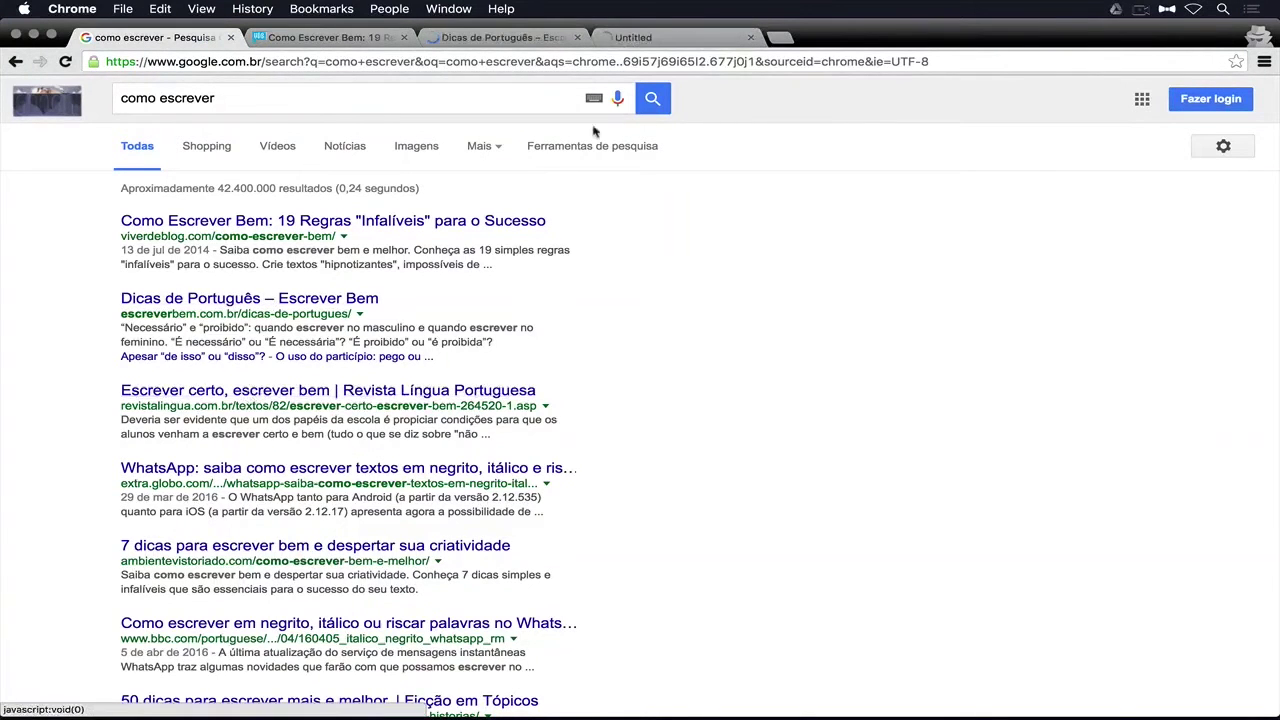
- Examine the opened Viver de Blog article and the Dicas de Português page for how well their content matches "como escrever"
{"action": "key", "text": "ctrl+Tab"}
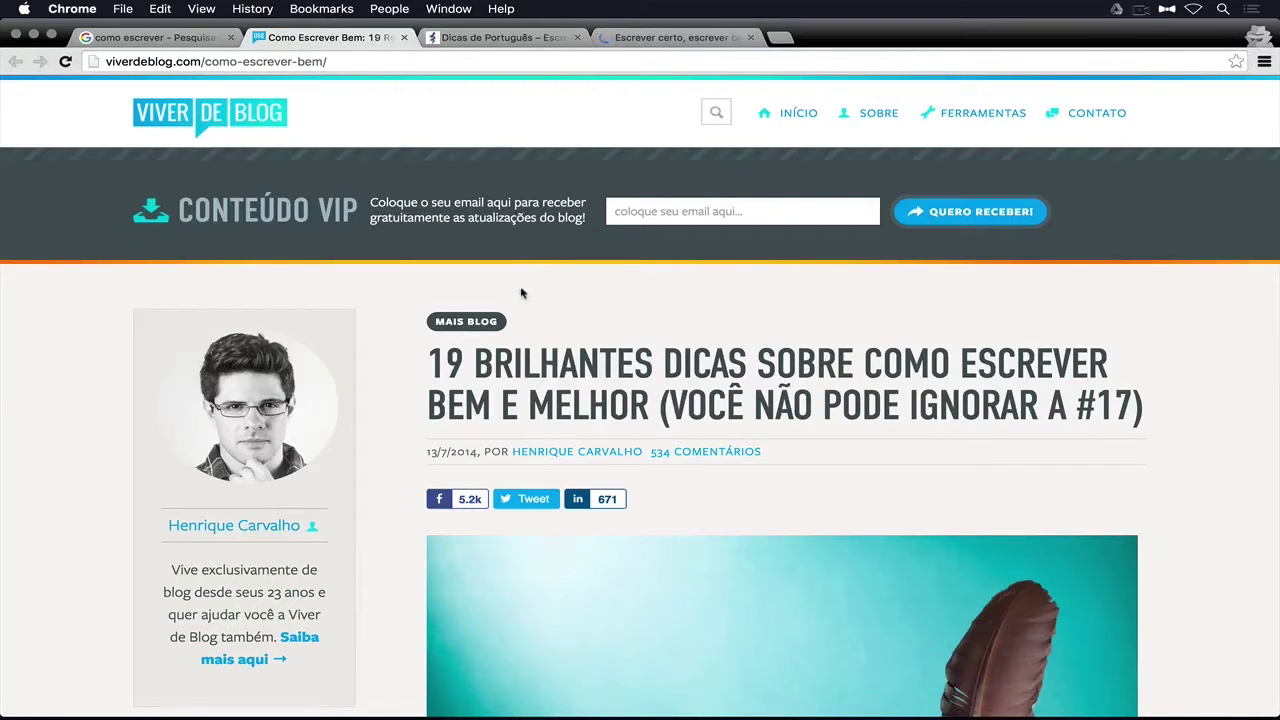
{"action": "scroll", "coordinate": [521, 293], "scroll_direction": "down", "scroll_amount": 3}
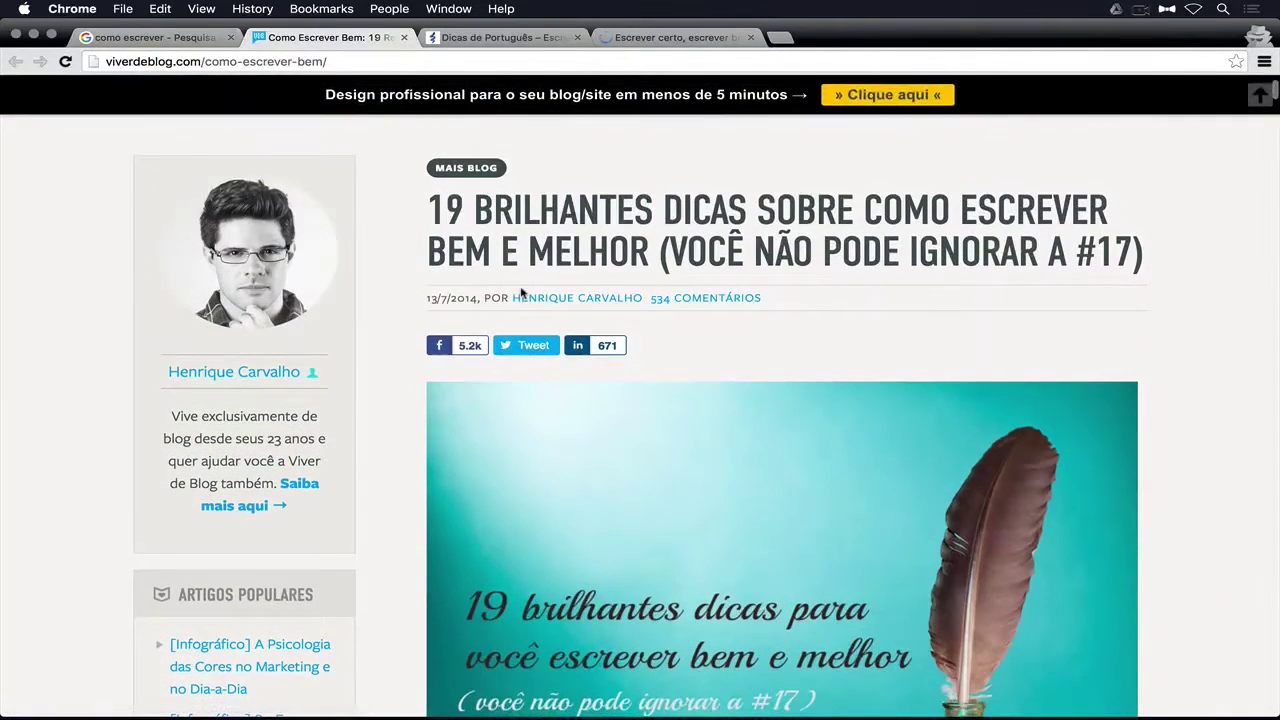
{"action": "key", "text": "ctrl+Tab"}
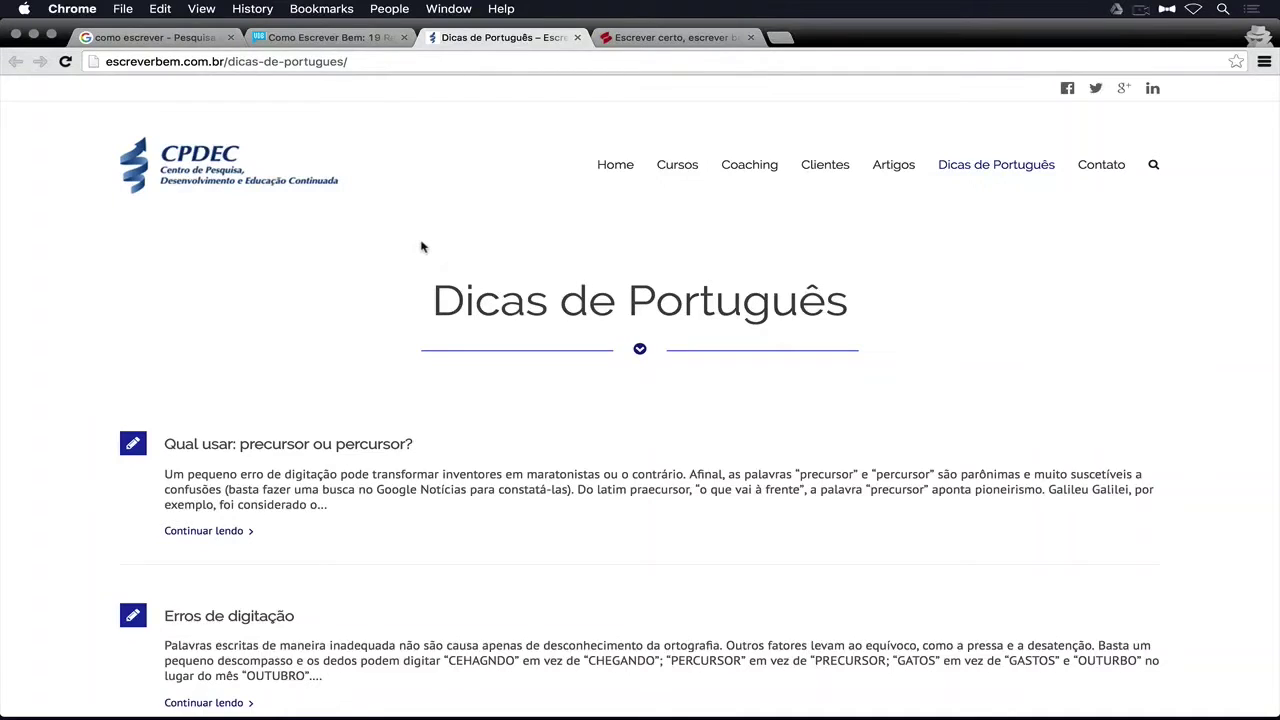
{"action": "scroll", "coordinate": [421, 247], "scroll_direction": "down", "scroll_amount": 15}
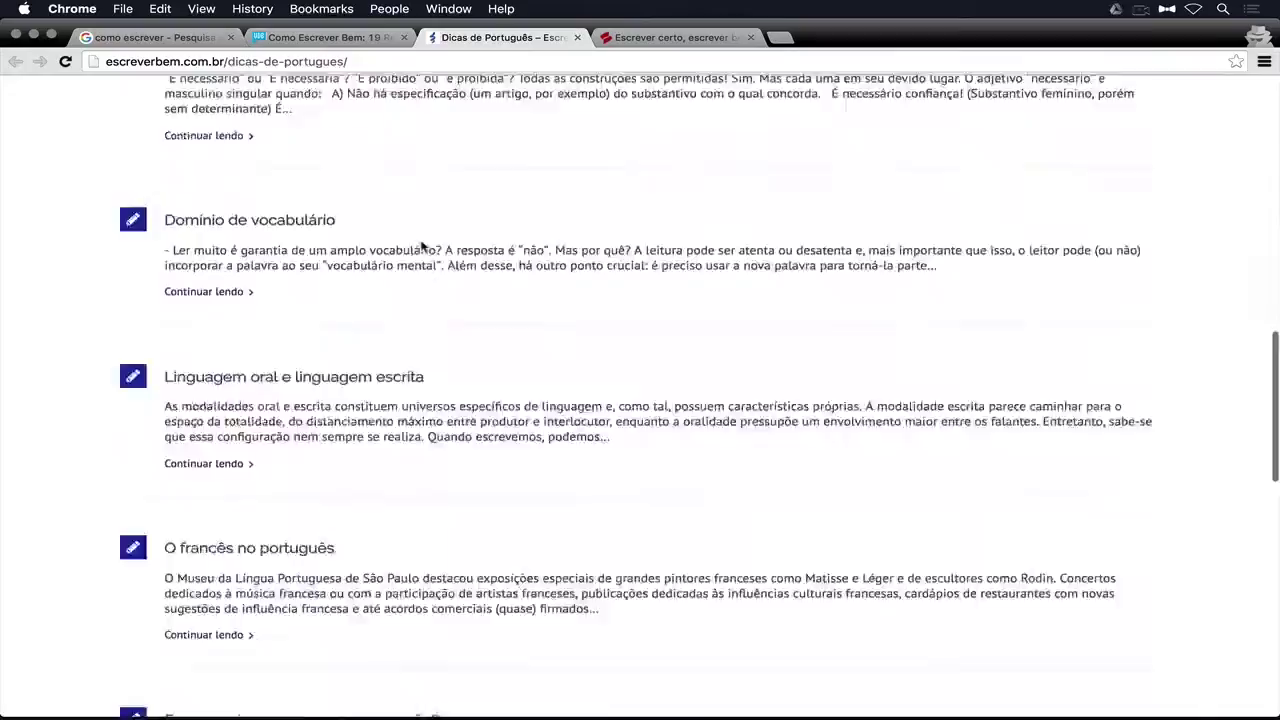
{"action": "scroll", "coordinate": [421, 247], "scroll_direction": "down", "scroll_amount": 8}
{"action": "scroll", "coordinate": [421, 247], "scroll_direction": "up", "scroll_amount": 20}
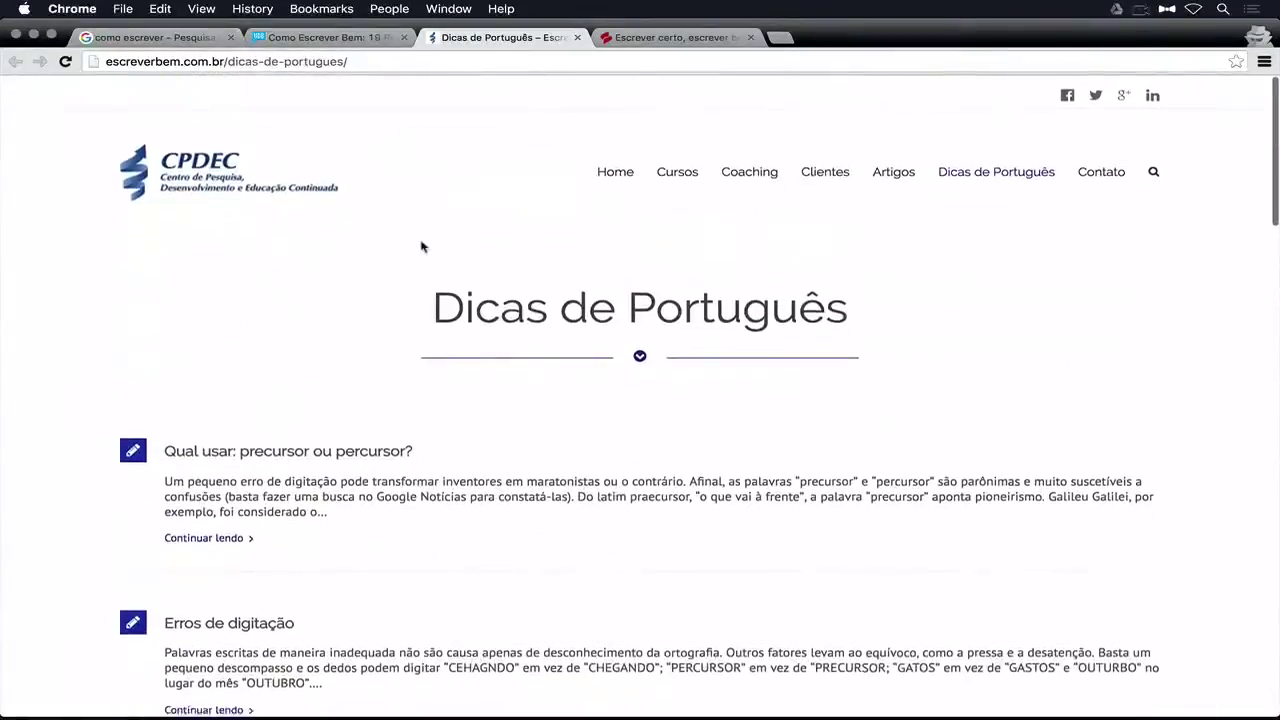
{"action": "scroll", "coordinate": [474, 308], "scroll_direction": "down", "scroll_amount": 8}
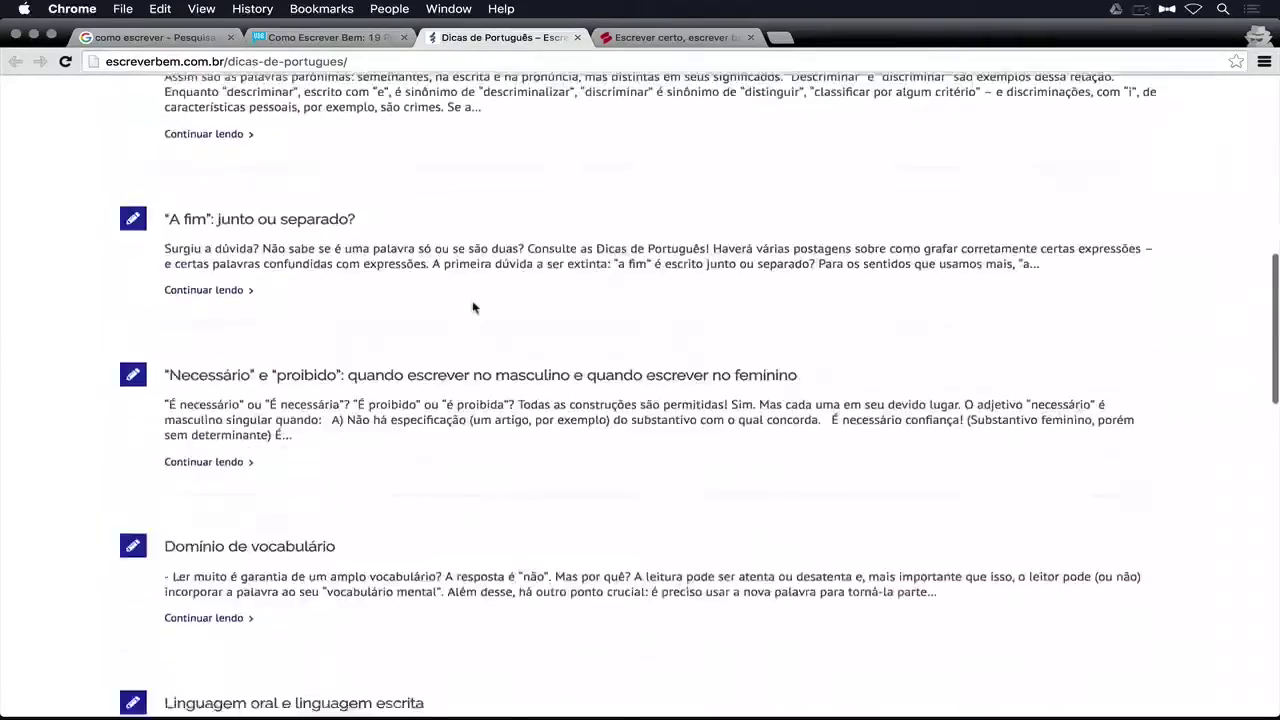
{"action": "scroll", "coordinate": [474, 308], "scroll_direction": "down", "scroll_amount": 12}
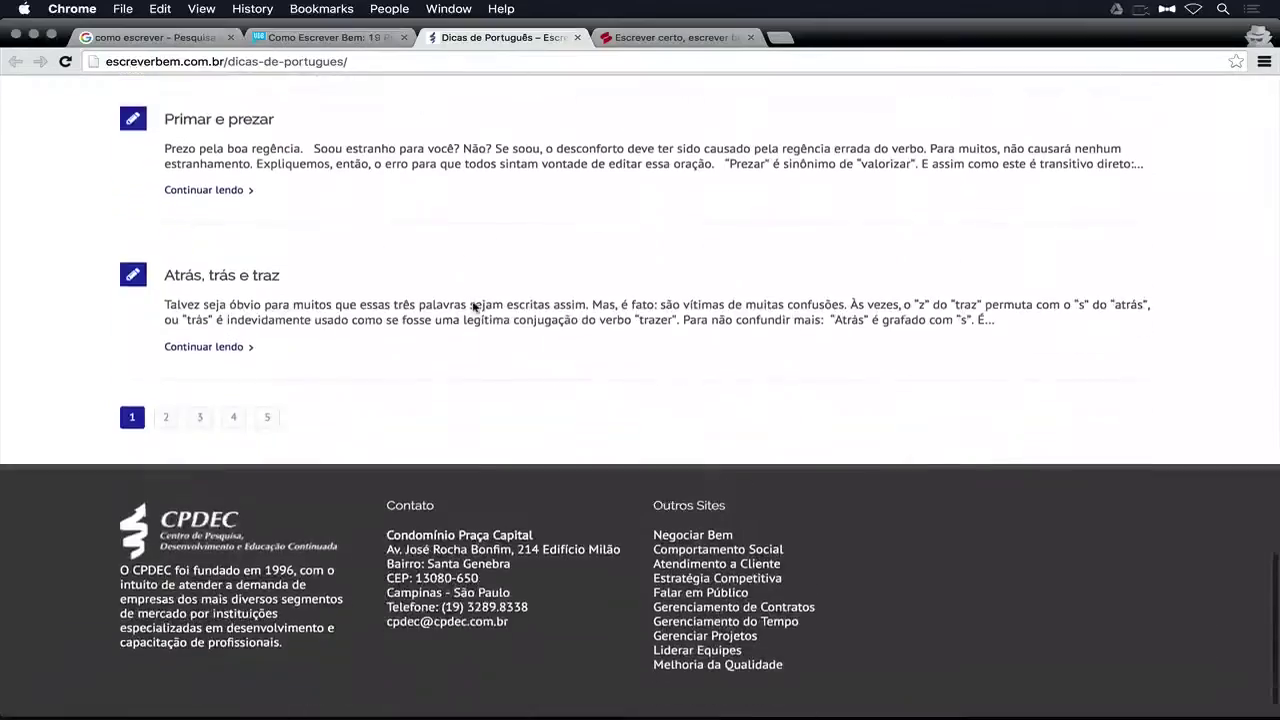
{"action": "scroll", "coordinate": [474, 307], "scroll_direction": "up", "scroll_amount": 20}
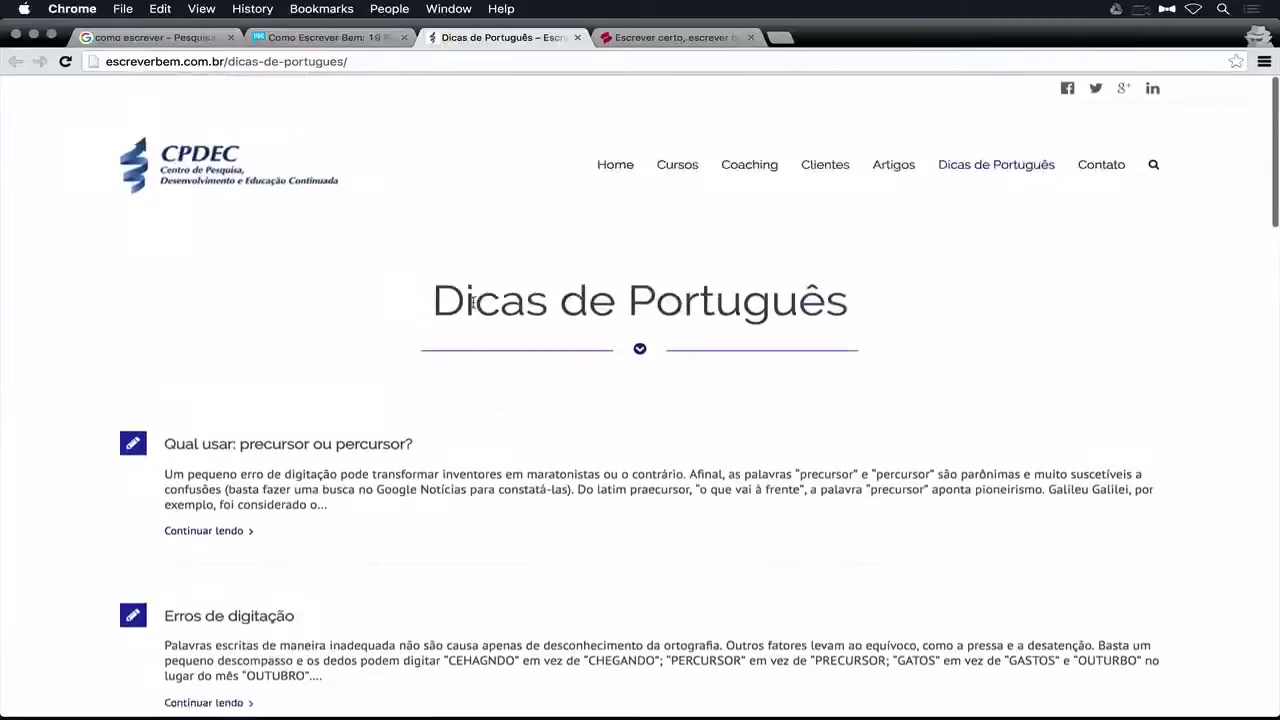
- Skim the Revista Língua Portuguesa article "Escrever certo, escrever bem" down to its comments
{"action": "key", "text": "ctrl+Tab"}
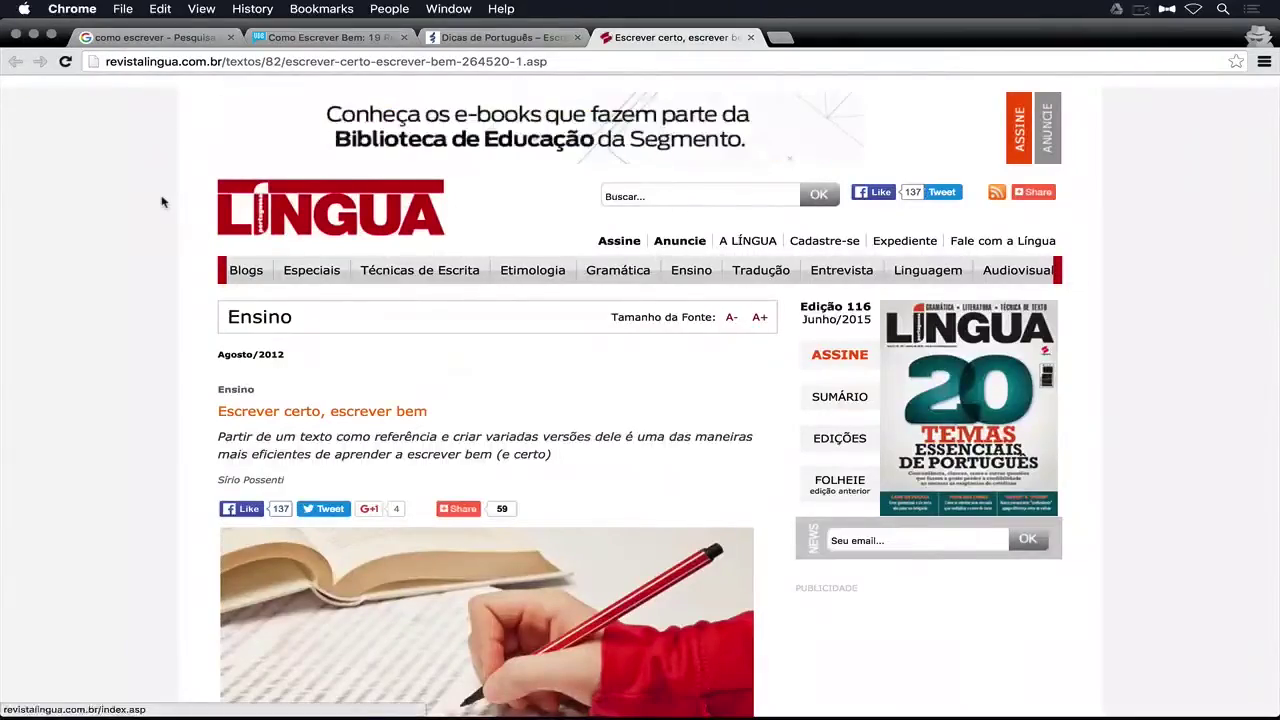
{"action": "scroll", "coordinate": [162, 202], "scroll_direction": "down", "scroll_amount": 20}
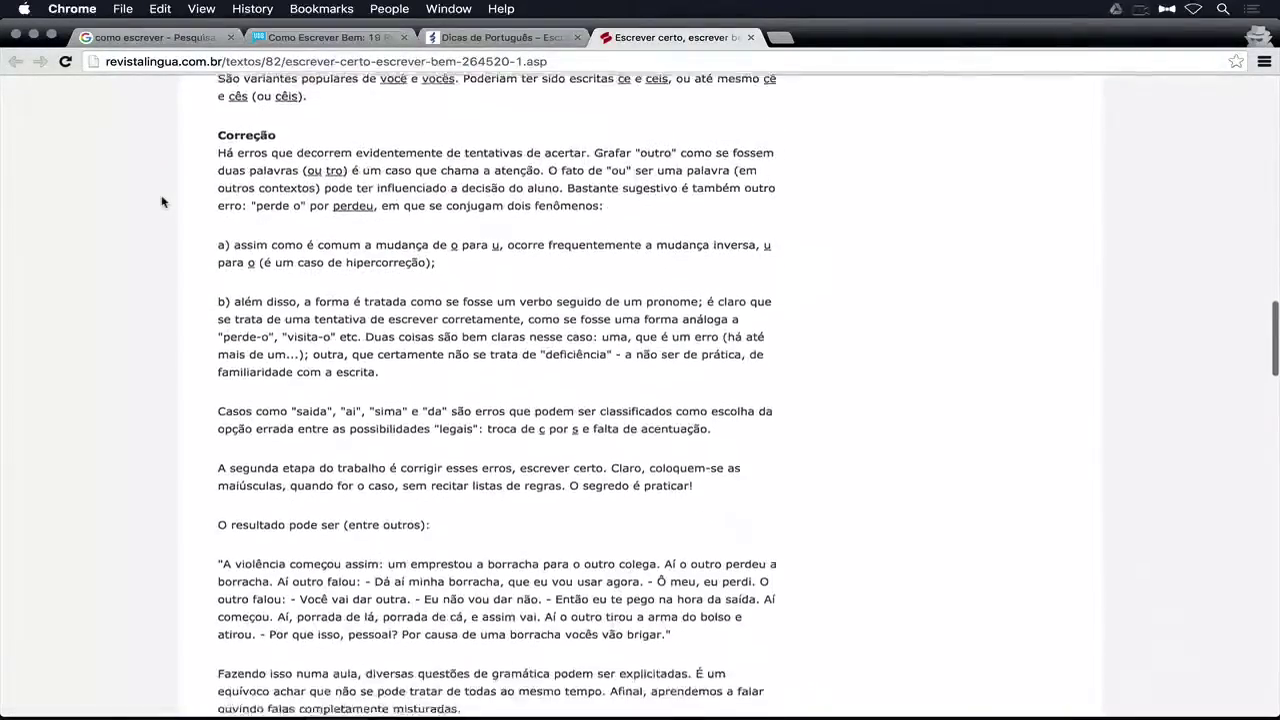
{"action": "scroll", "coordinate": [162, 202], "scroll_direction": "down", "scroll_amount": 15}
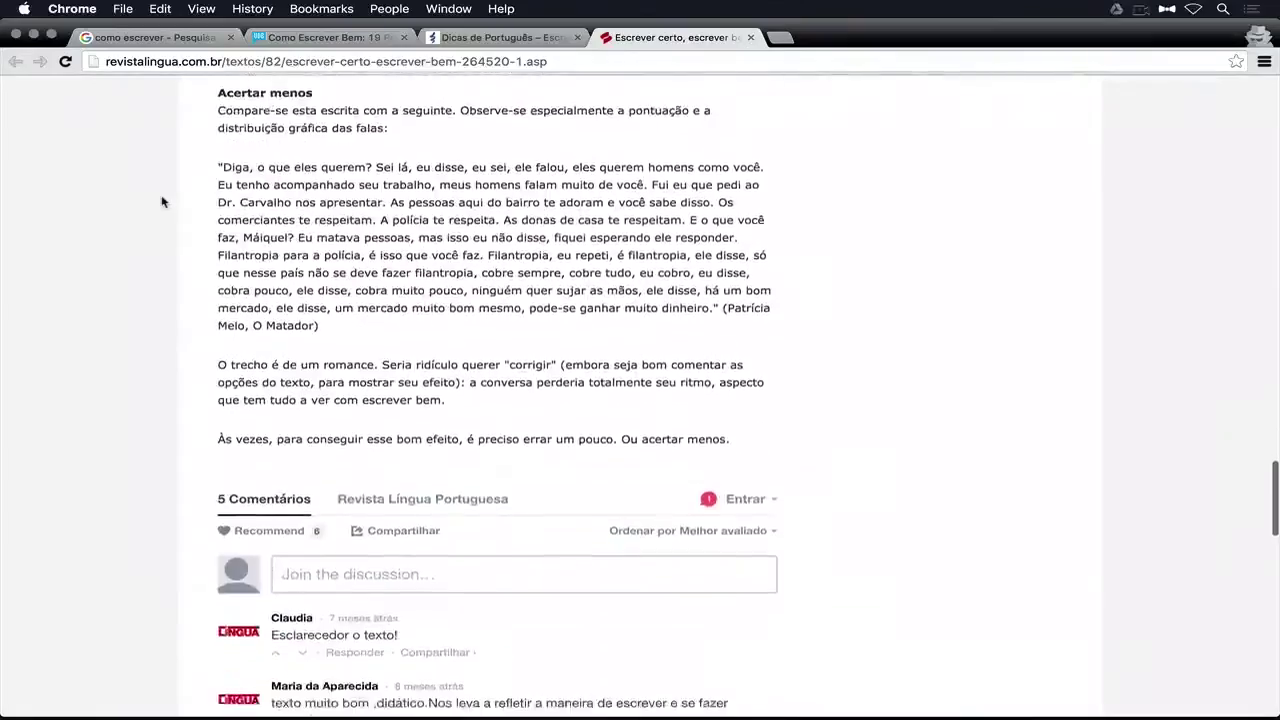
{"action": "scroll", "coordinate": [162, 202], "scroll_direction": "up", "scroll_amount": 5}
- Review the Viver de Blog article's length, headings and images, and return to the "como escrever" search results
{"action": "key", "text": "ctrl+shift+Tab"}
{"action": "key", "text": "ctrl+shift+Tab"}
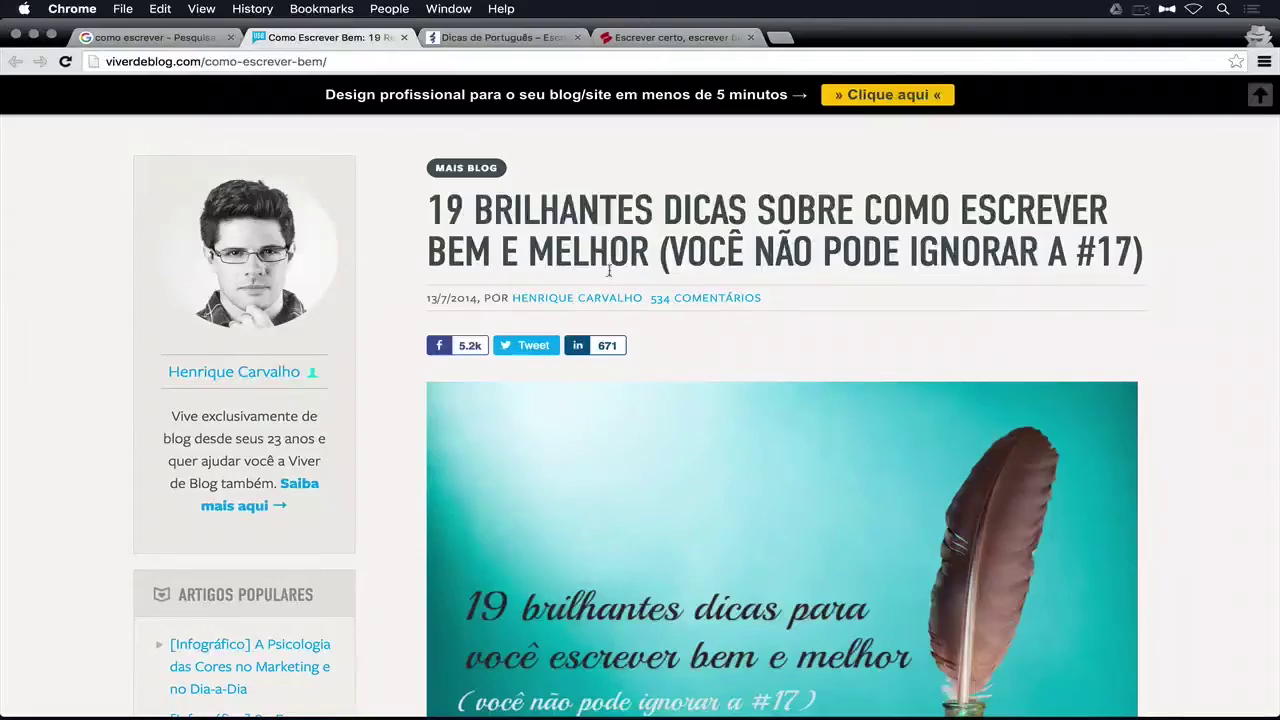
{"action": "scroll", "coordinate": [608, 270], "scroll_direction": "down", "scroll_amount": 20}
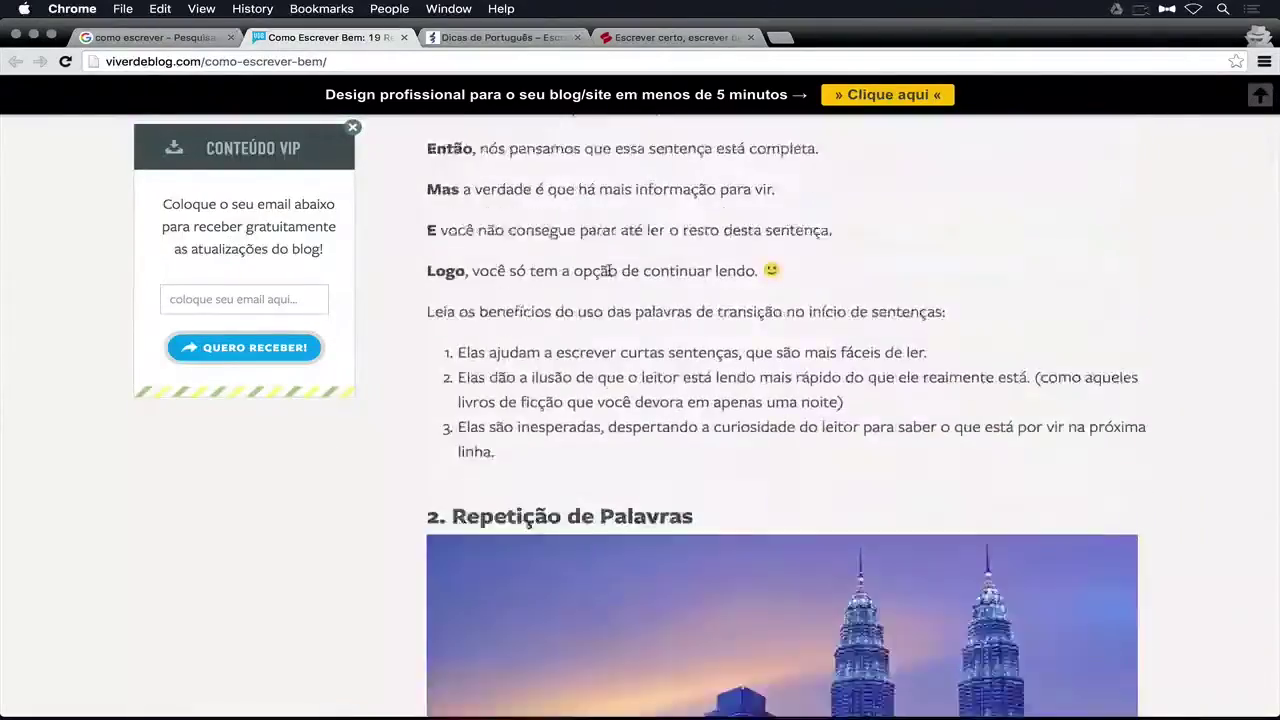
{"action": "scroll", "coordinate": [608, 270], "scroll_direction": "down", "scroll_amount": 20}
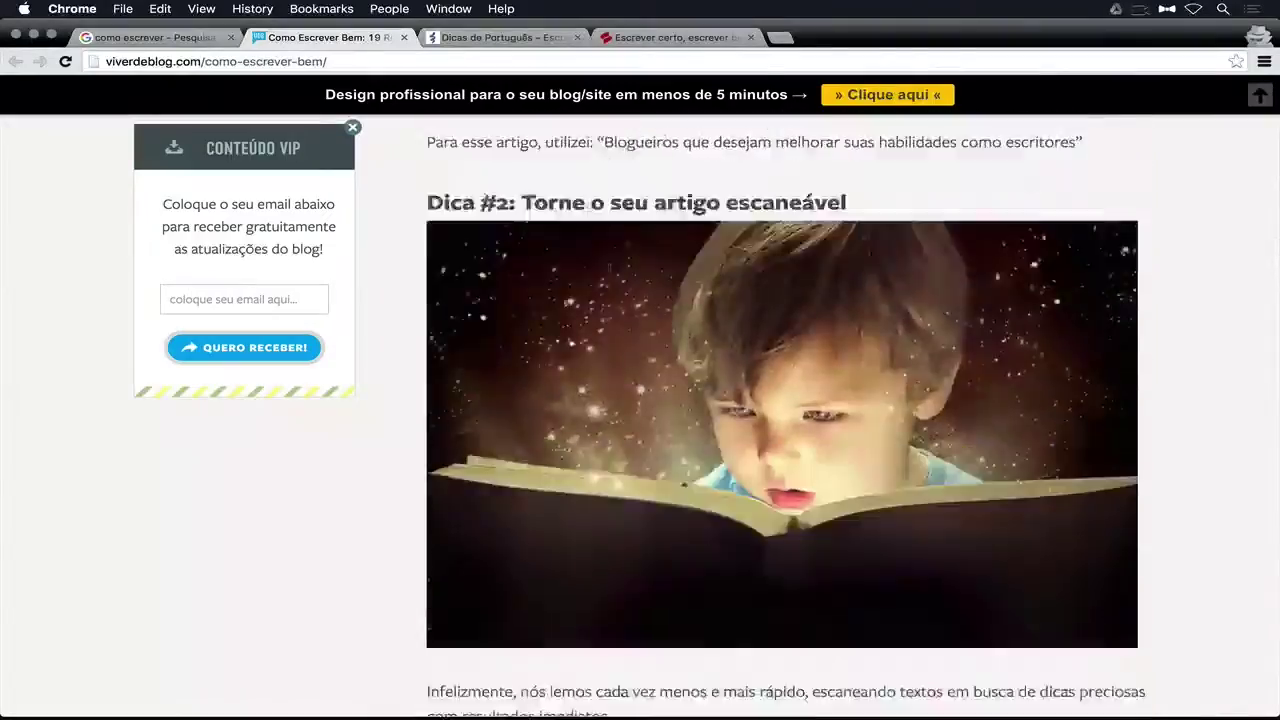
{"action": "scroll", "coordinate": [1040, 130], "scroll_direction": "down", "scroll_amount": 20}
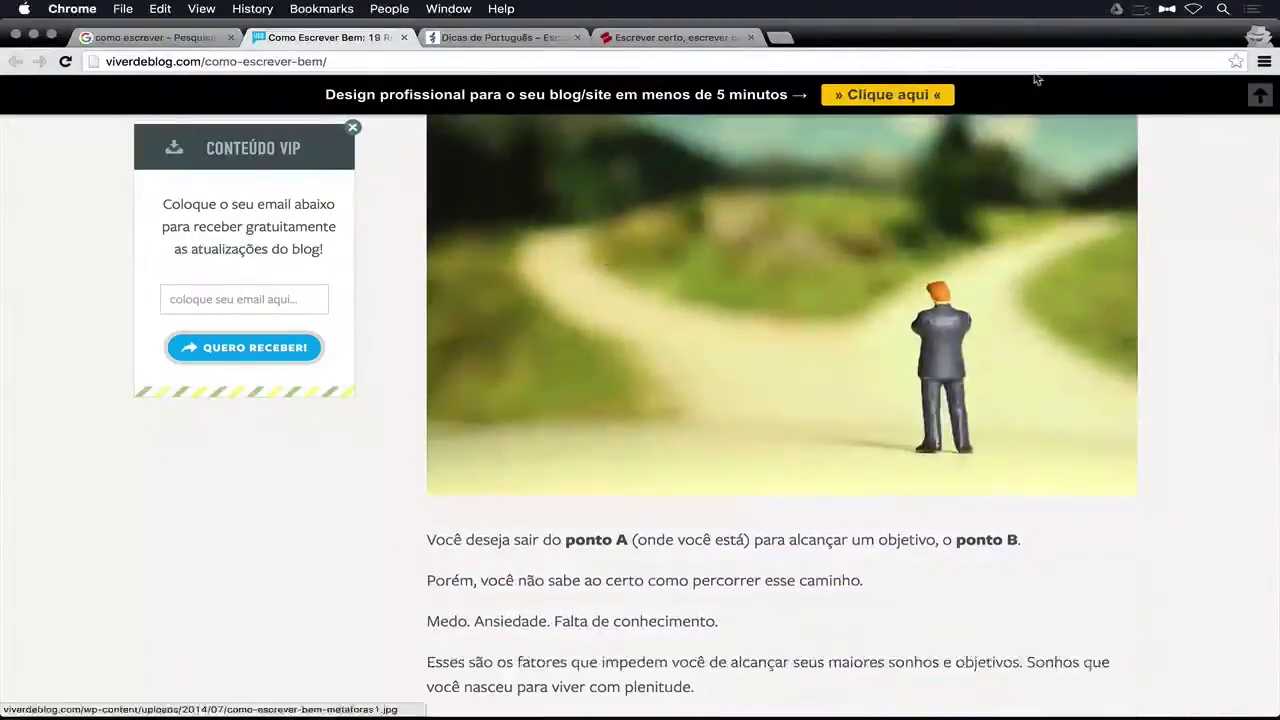
{"action": "scroll", "coordinate": [962, 246], "scroll_direction": "up", "scroll_amount": 20}
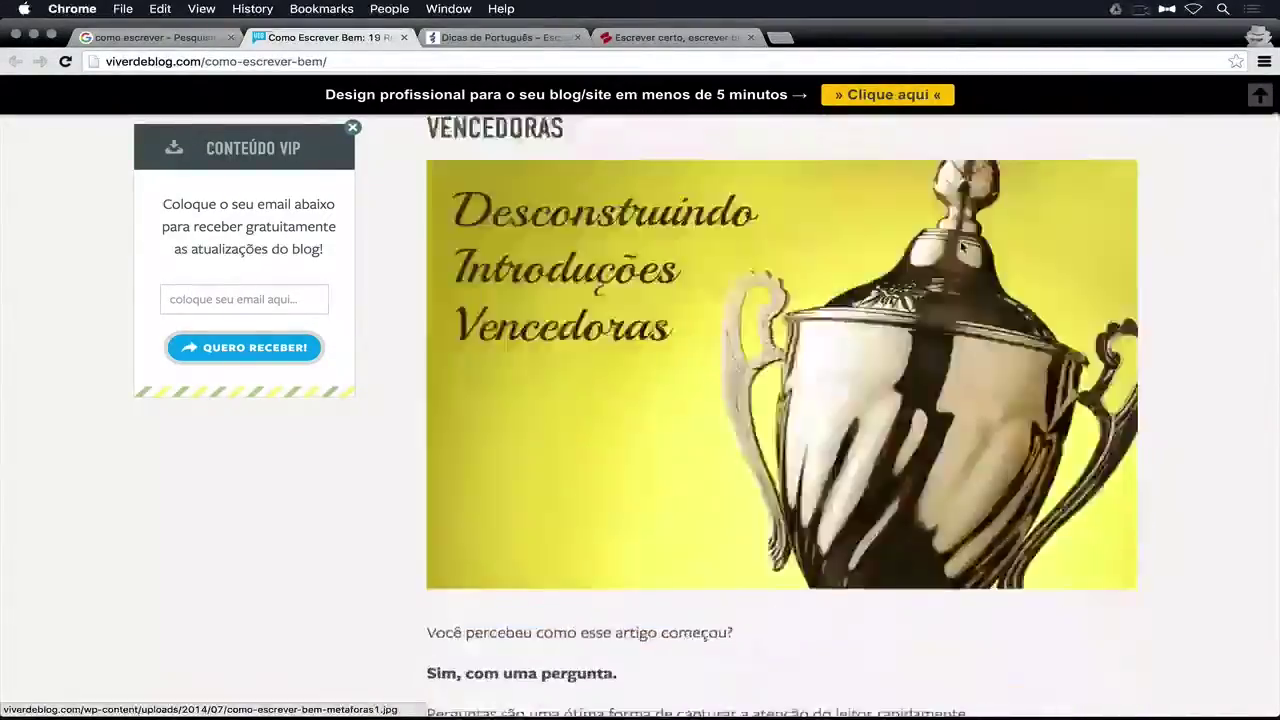
{"action": "scroll", "coordinate": [962, 246], "scroll_direction": "up", "scroll_amount": 10}
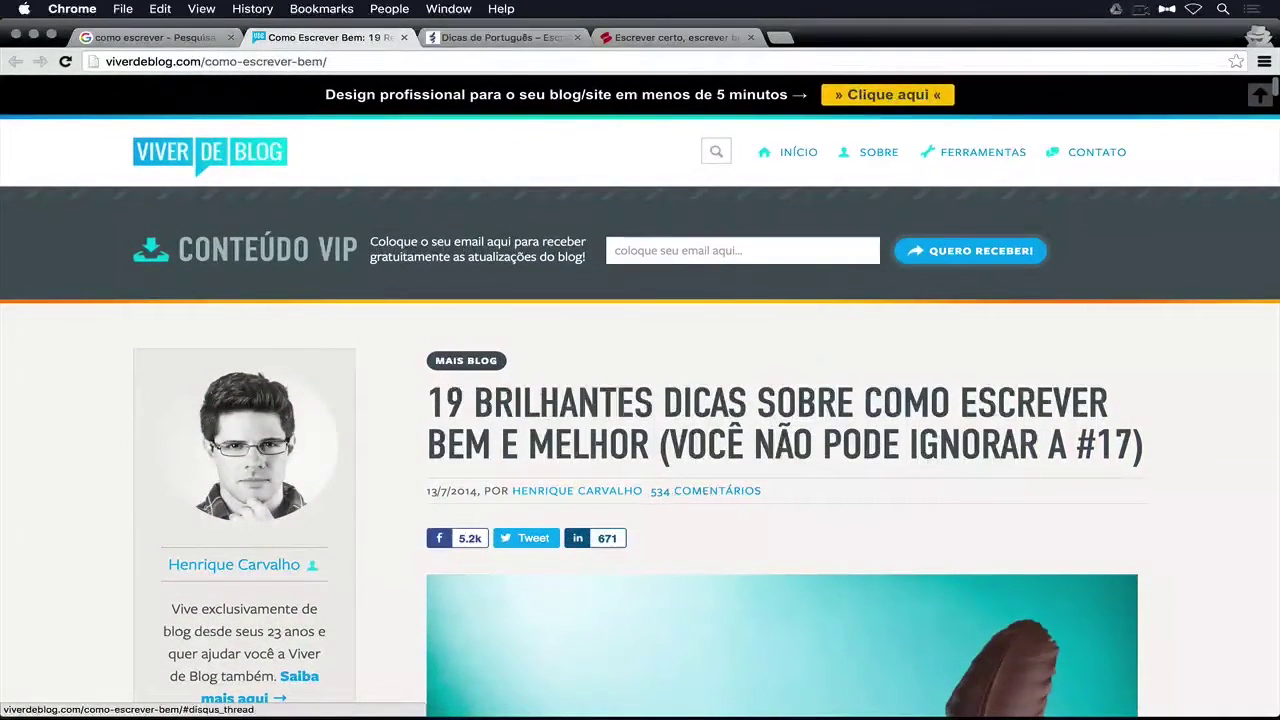
{"action": "left_click", "coordinate": [150, 37]}
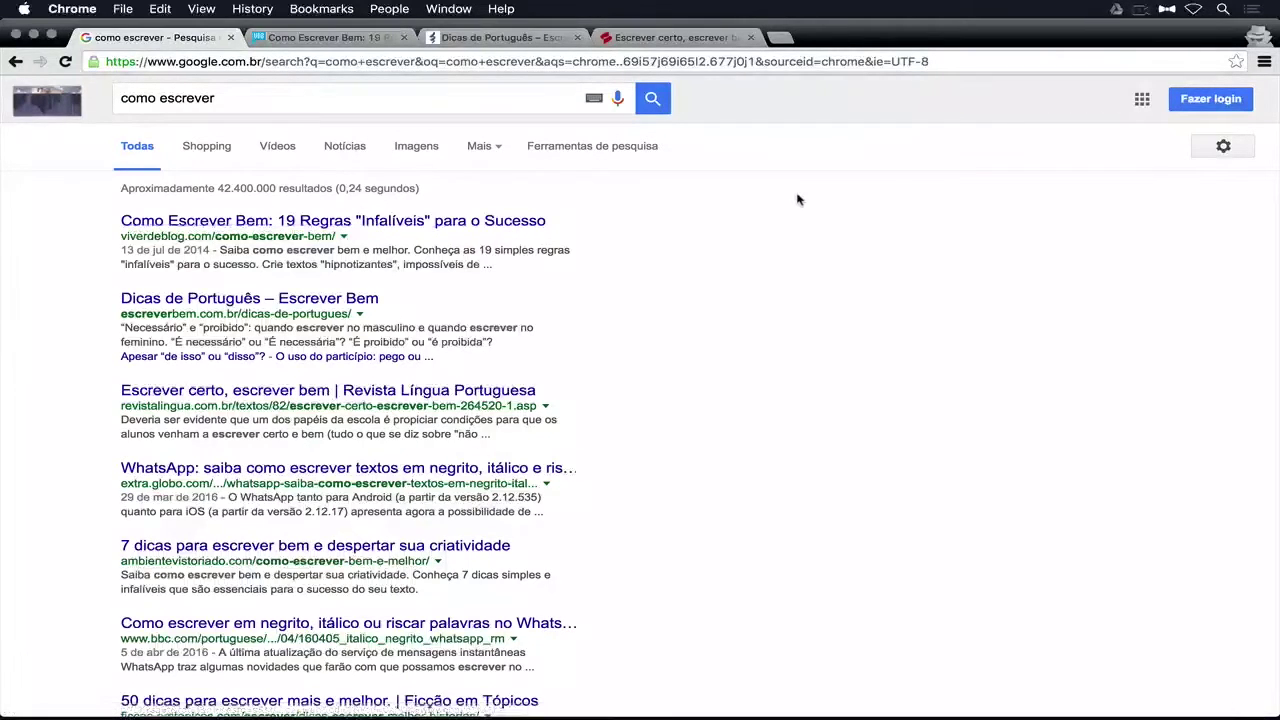
- Copy "como escrever corretamente" from the TextEdit list and search Google for it in a new incognito tab
{"action": "key", "text": "super+alt+Left"}
{"action": "left_click", "coordinate": [775, 226]}
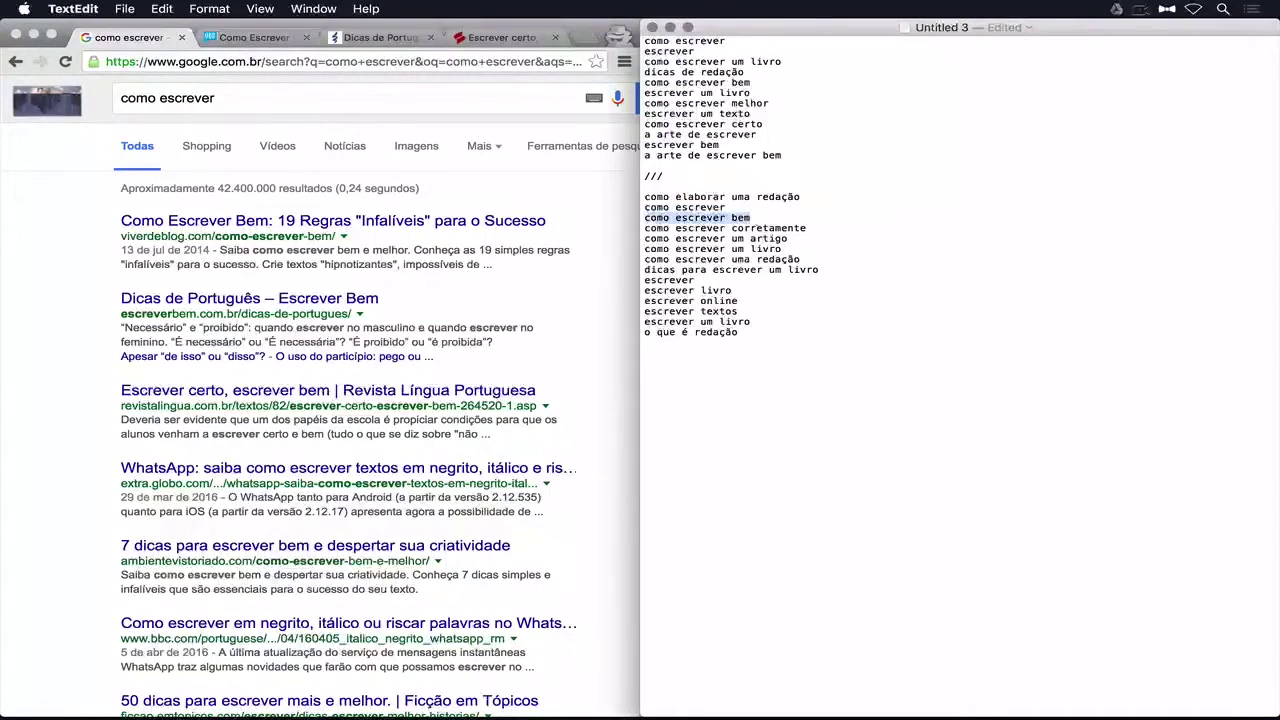
{"action": "left_click_drag", "start_coordinate": [645, 228], "coordinate": [806, 228]}
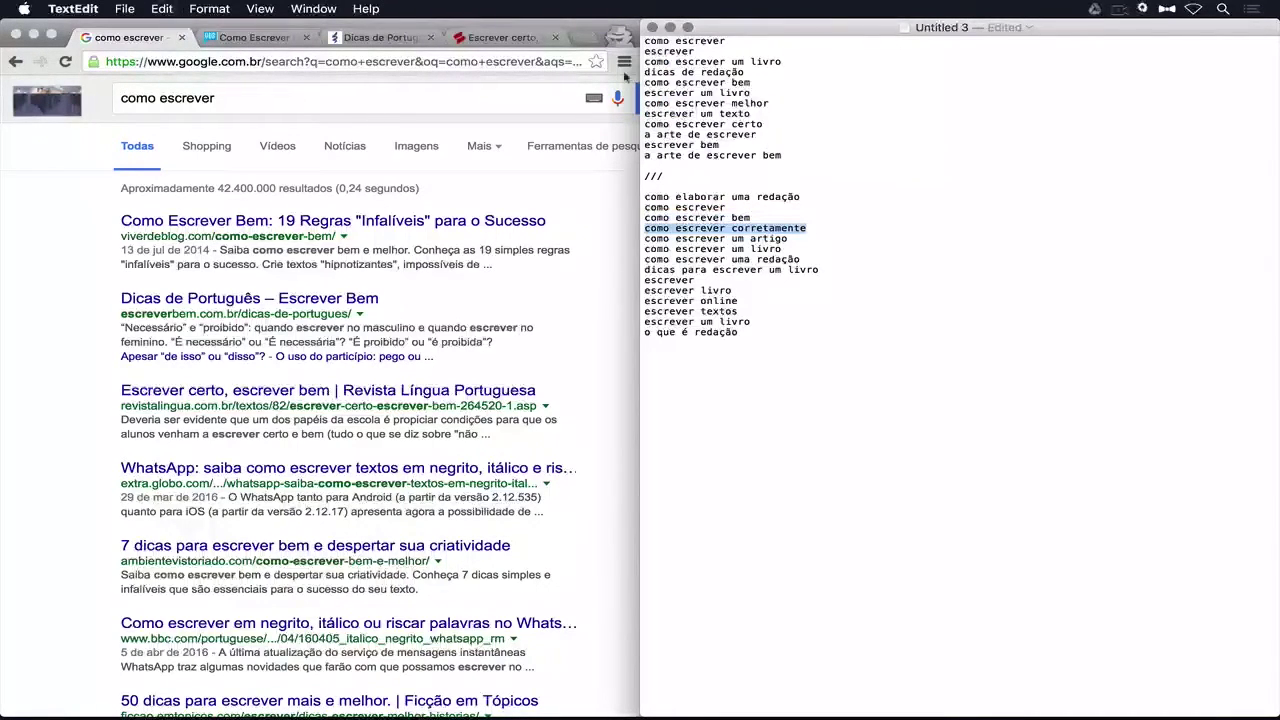
{"action": "key", "text": "super+c"}
{"action": "left_click", "coordinate": [588, 40]}
{"action": "key", "text": "super+t"}
{"action": "key", "text": "super+v"}
{"action": "key", "text": "Return"}
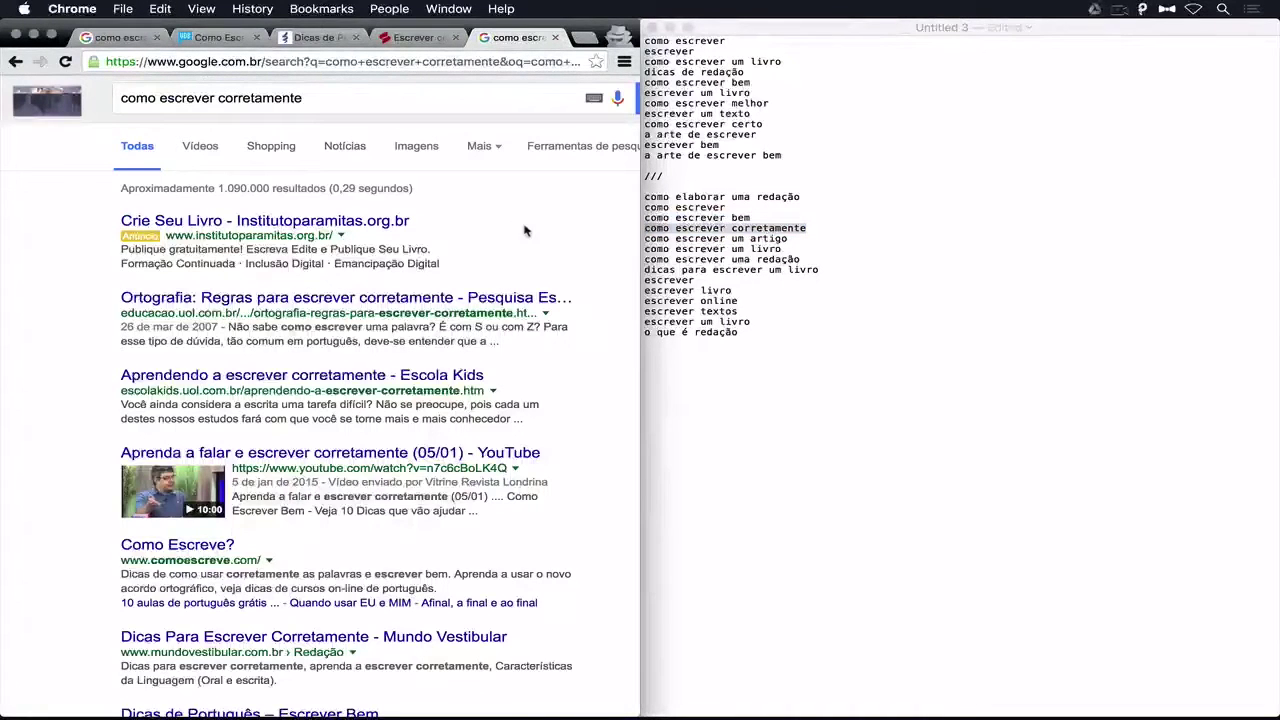
- Expand the incognito window to full size and review the results ranking for "como escrever corretamente"
{"action": "key", "text": "super+alt+f"}
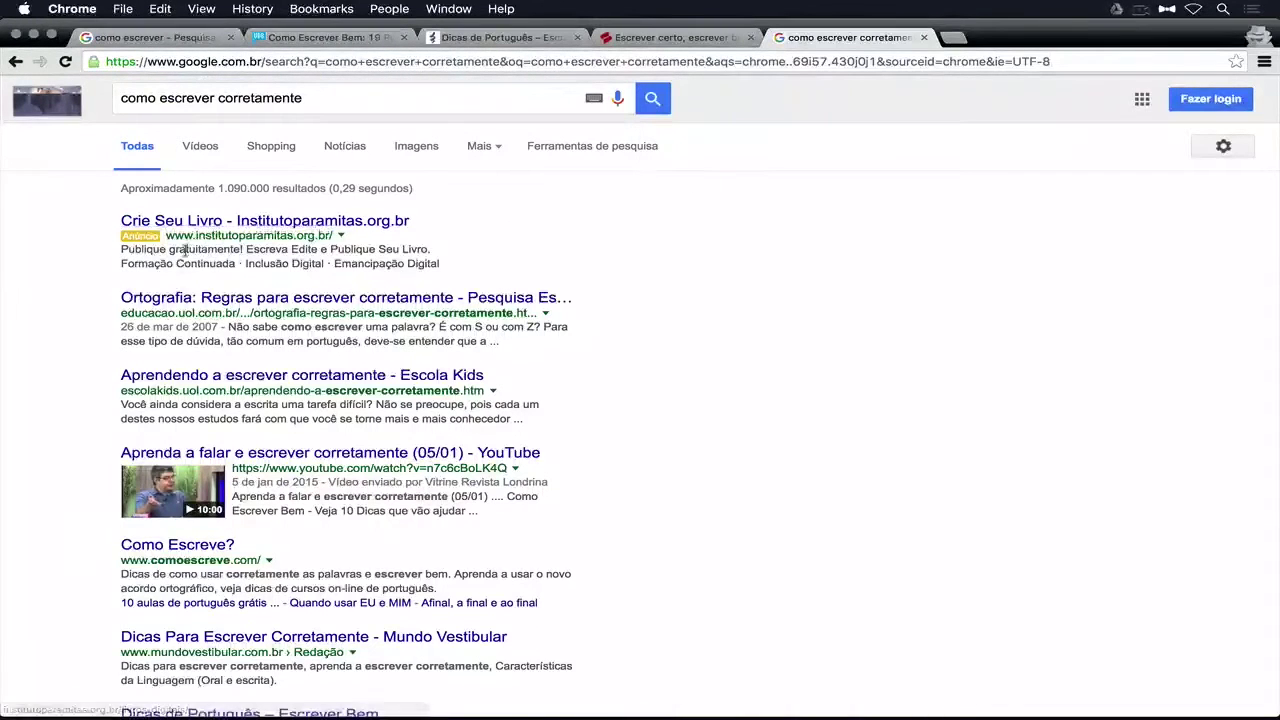
{"action": "scroll", "coordinate": [257, 428], "scroll_direction": "down", "scroll_amount": 5}
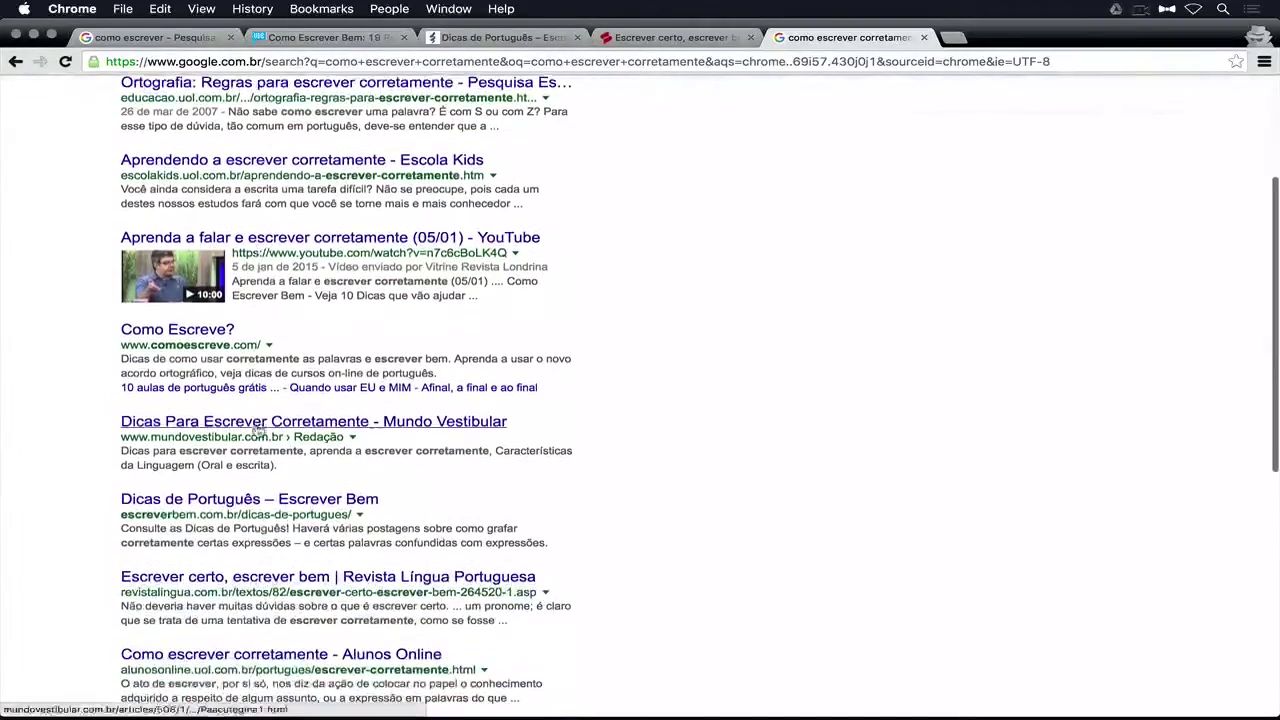
{"action": "scroll", "coordinate": [257, 428], "scroll_direction": "down", "scroll_amount": 7}
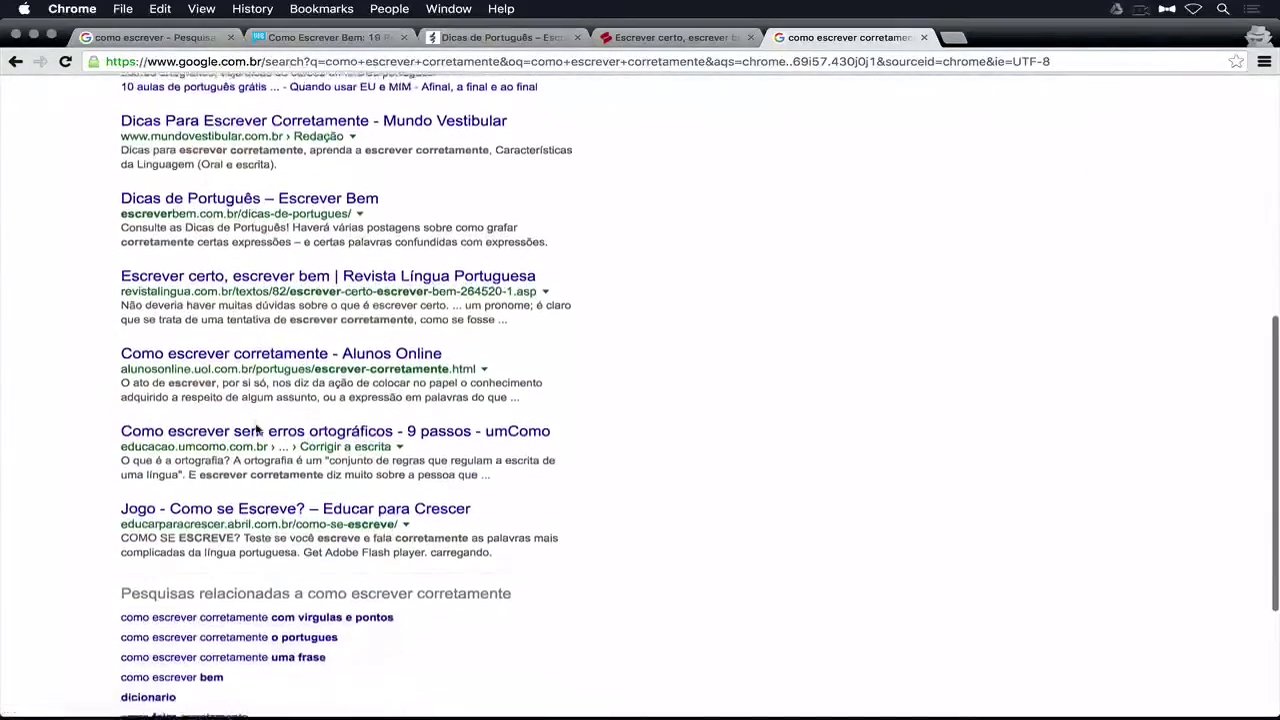
{"action": "scroll", "coordinate": [257, 428], "scroll_direction": "up", "scroll_amount": 12}
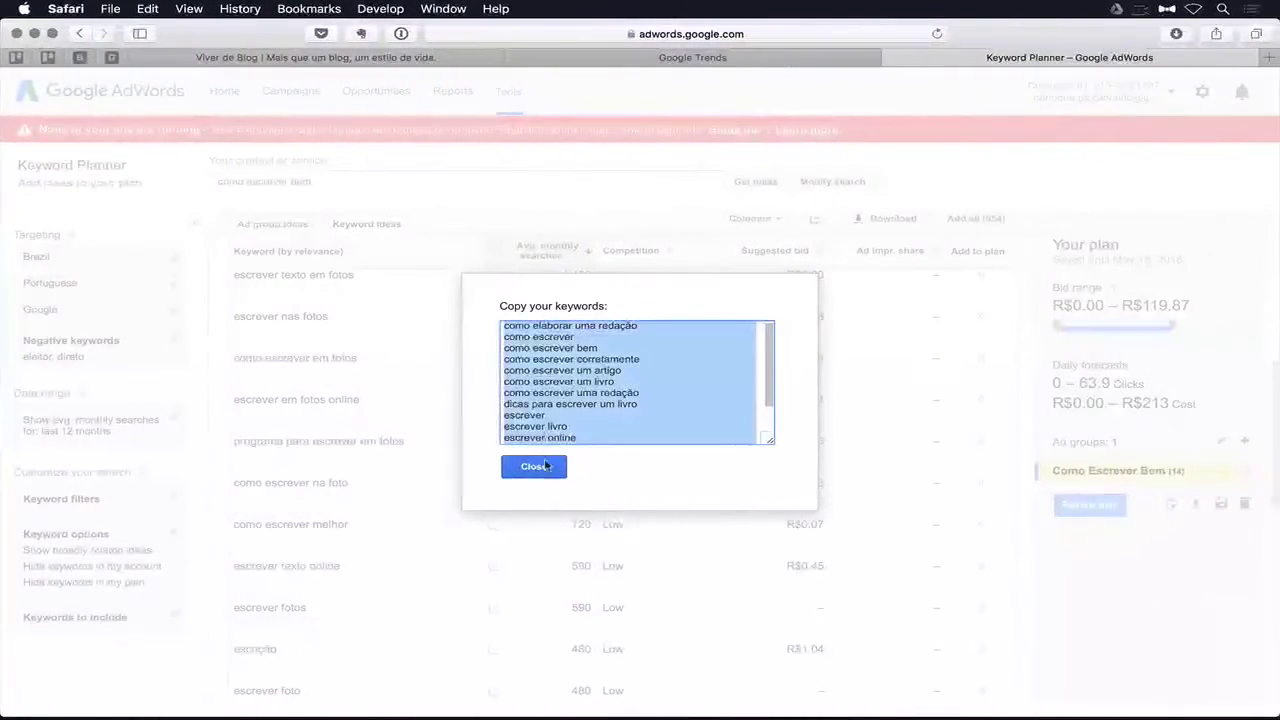
- In Keyword Planner in Safari, dismiss the keyword copy dialog, download the plan as AdWords Editor CSV to Google Drive and open it
{"action": "left_click", "coordinate": [535, 466]}
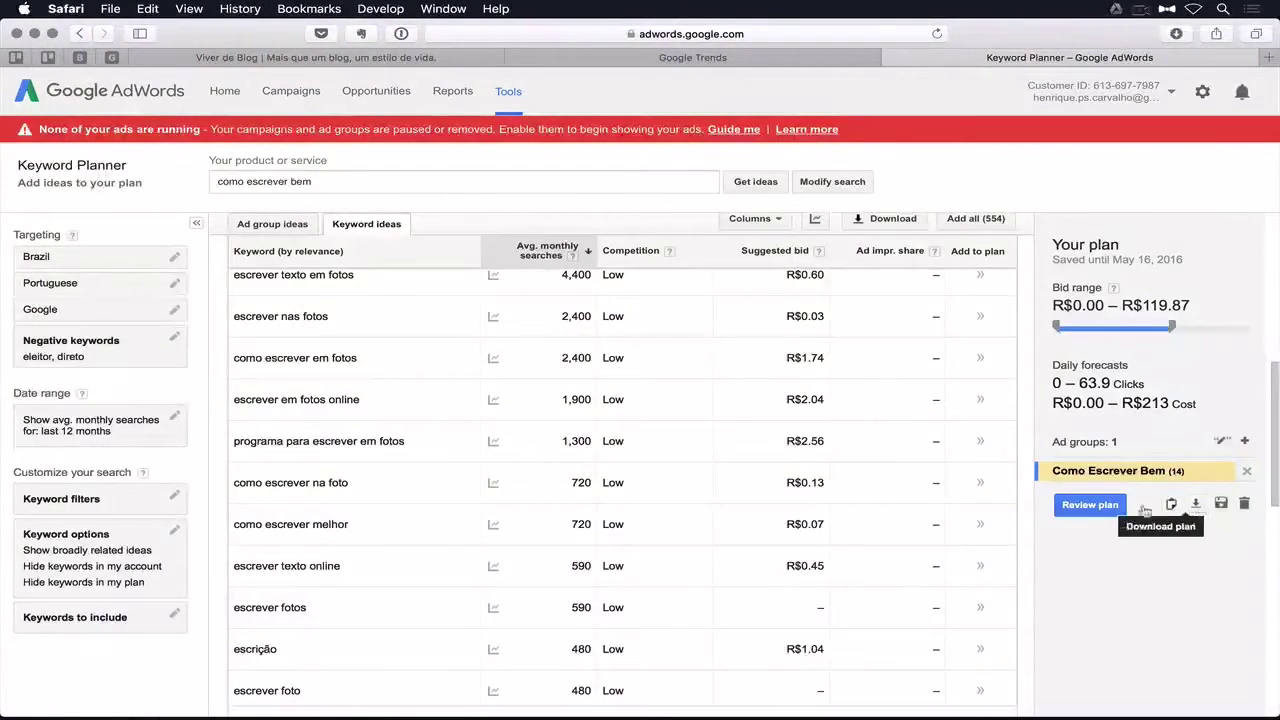
{"action": "left_click", "coordinate": [1195, 503]}
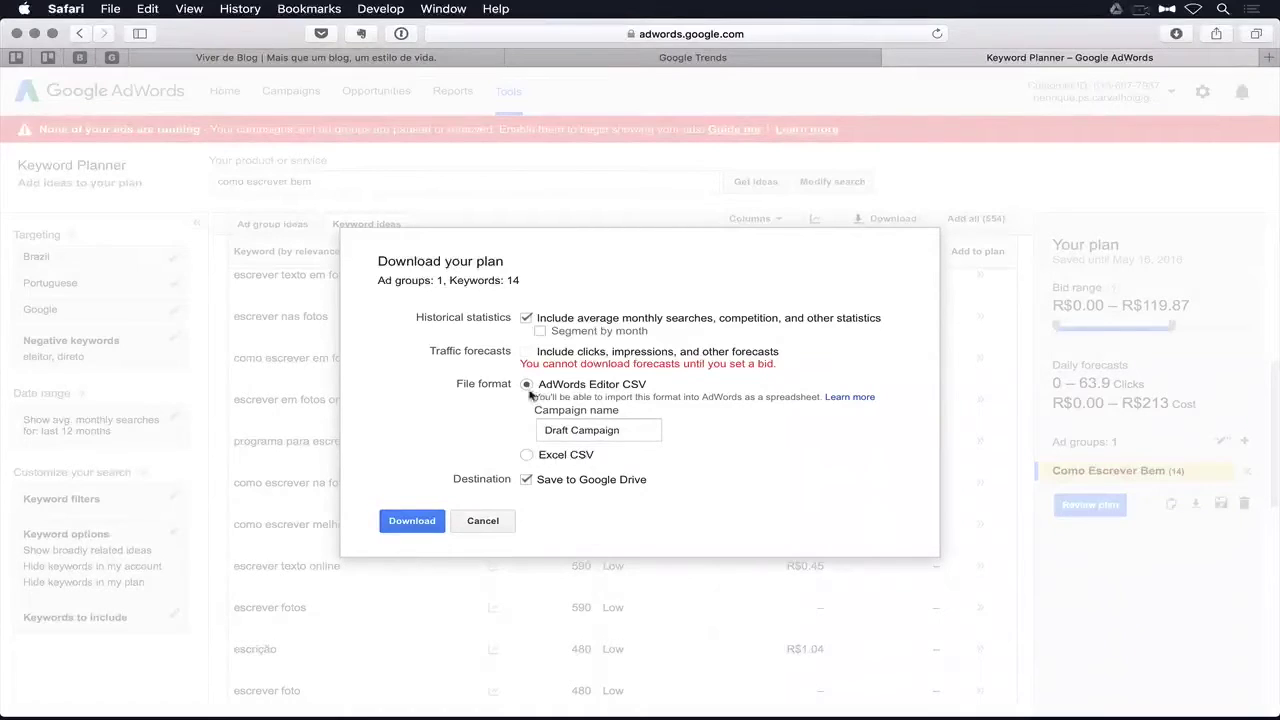
{"action": "left_click", "coordinate": [414, 524]}
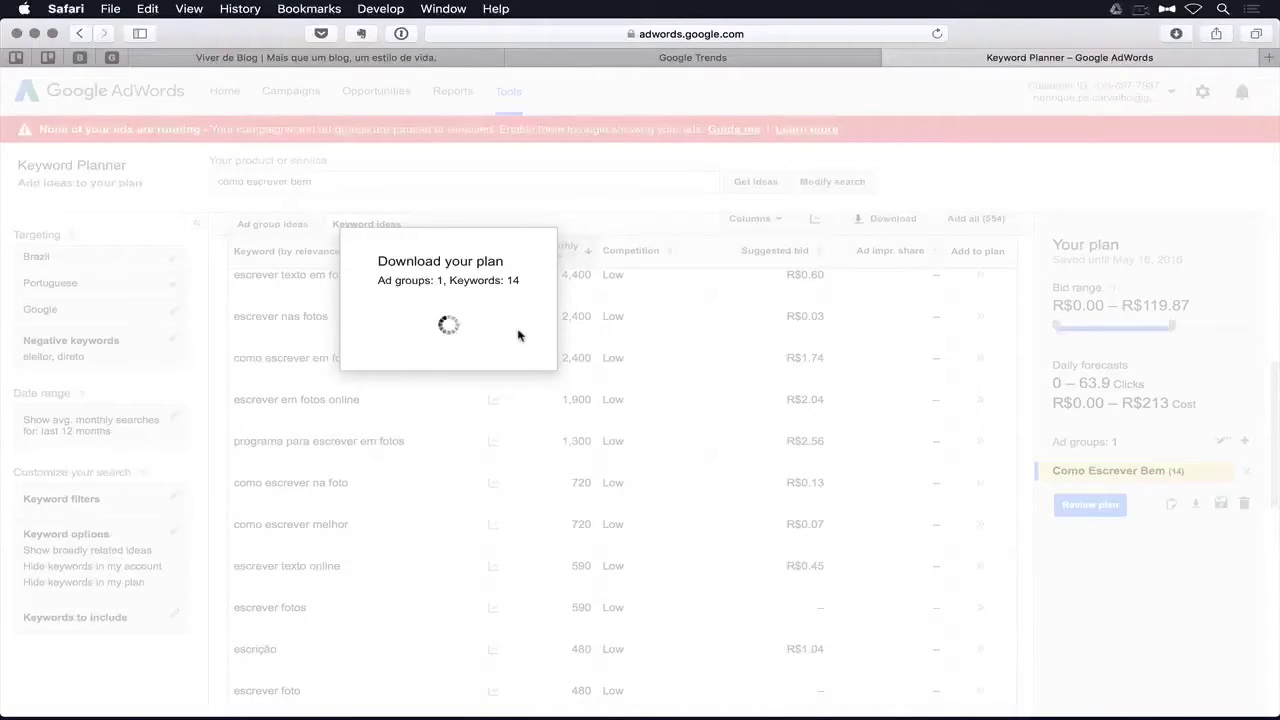
{"action": "left_click", "coordinate": [592, 437]}
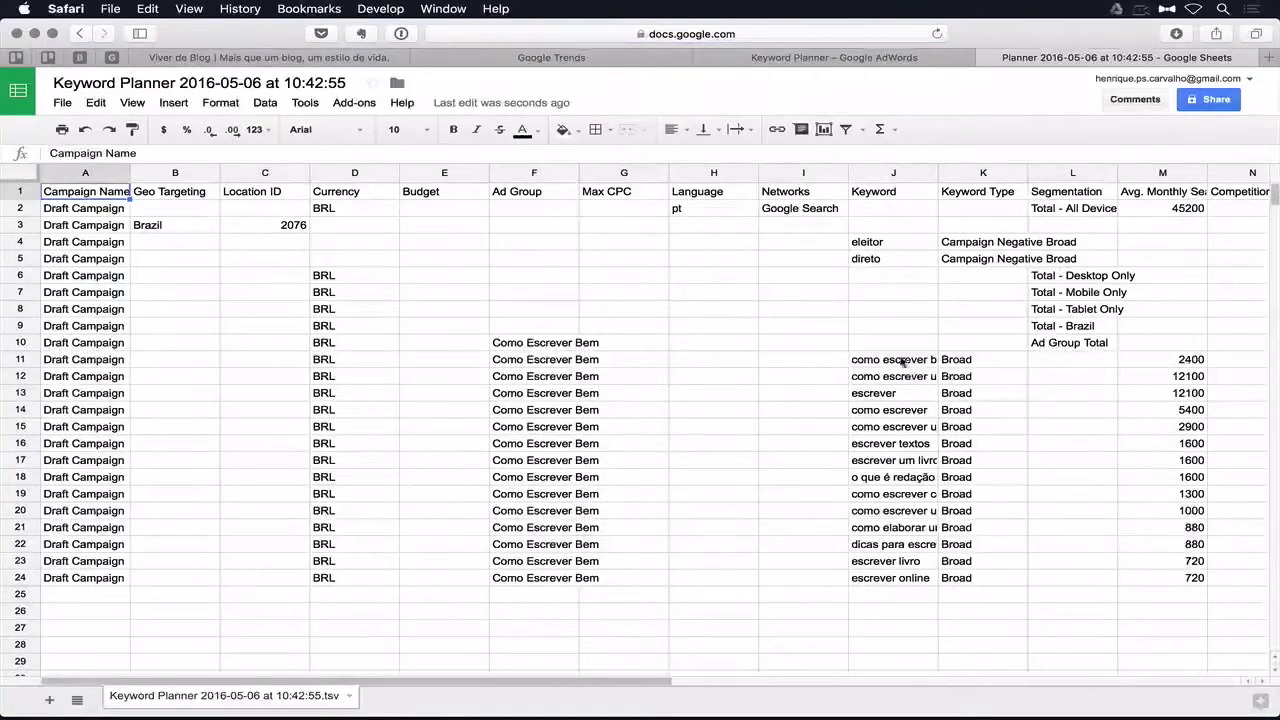
- Fit the width of the Keyword column to its contents in the downloaded sheet
{"action": "left_click", "coordinate": [903, 362]}
{"action": "scroll", "coordinate": [657, 299], "scroll_direction": "right", "scroll_amount": 5}
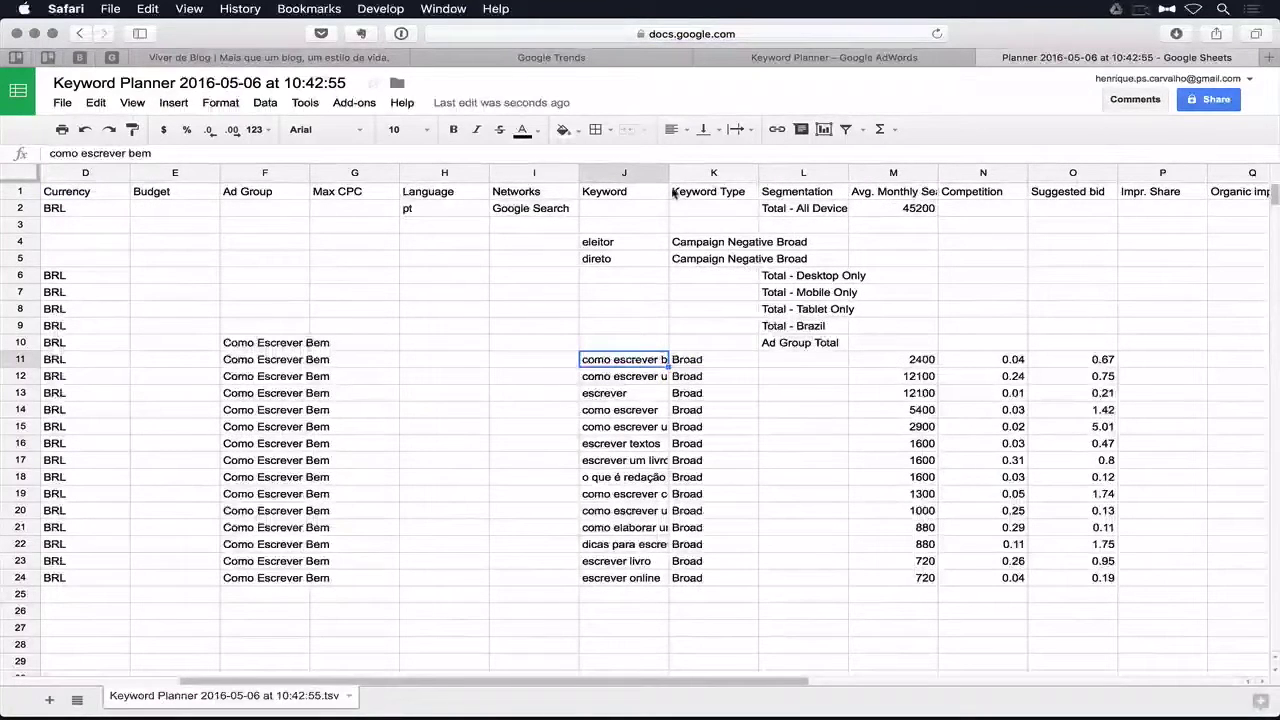
{"action": "double_click", "coordinate": [669, 173]}
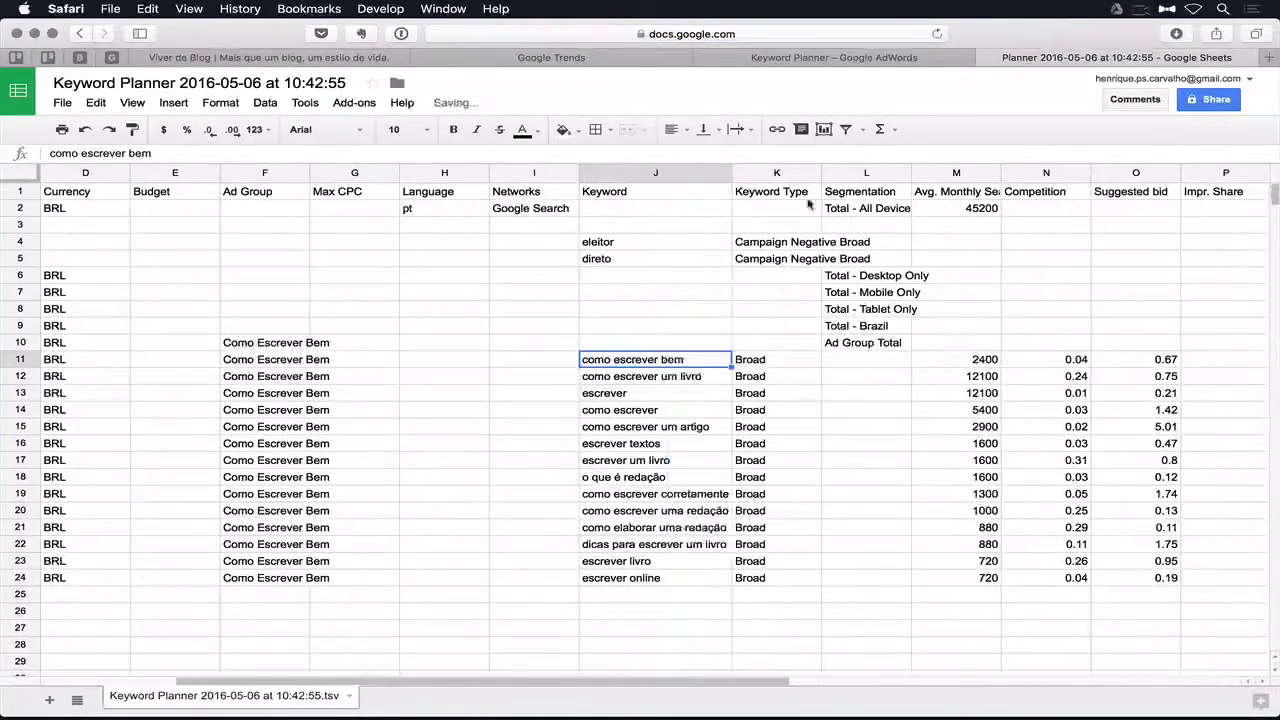
- Delete the Keyword Type and Segmentation columns and select the "como escrever bem" cell in the Keyword column
{"action": "left_click_drag", "start_coordinate": [777, 173], "coordinate": [866, 173]}
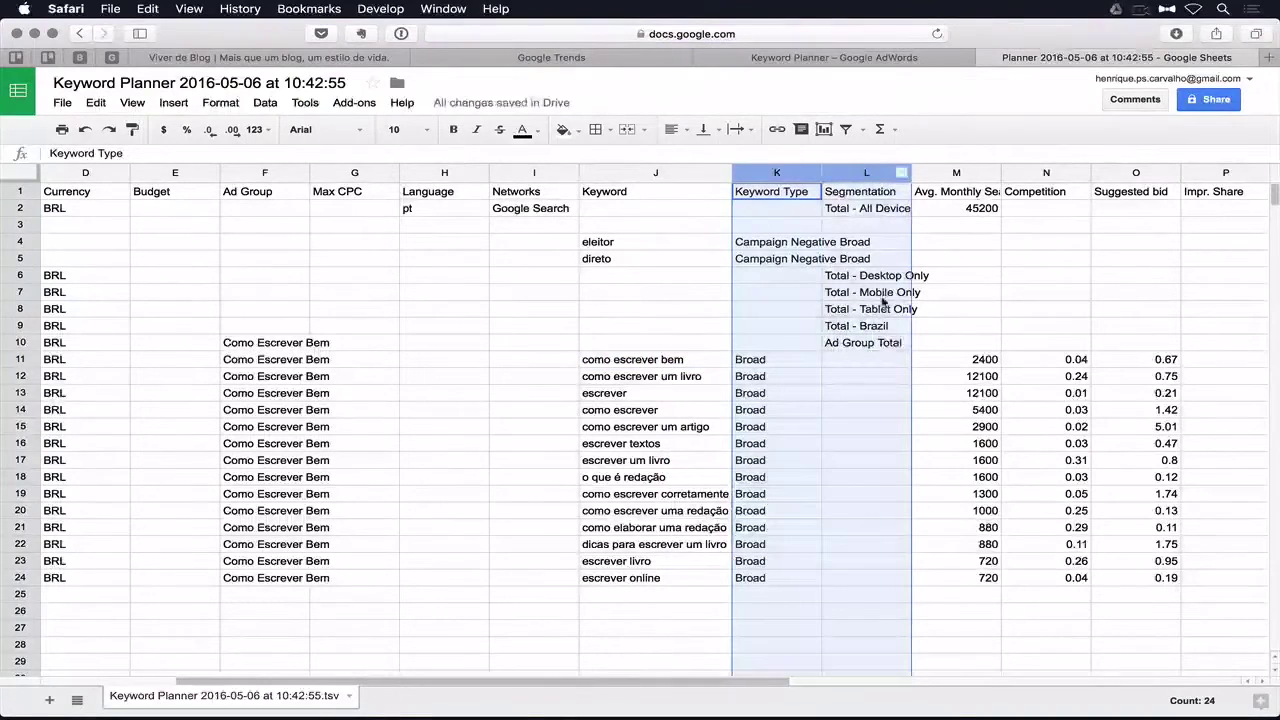
{"action": "right_click", "coordinate": [868, 184]}
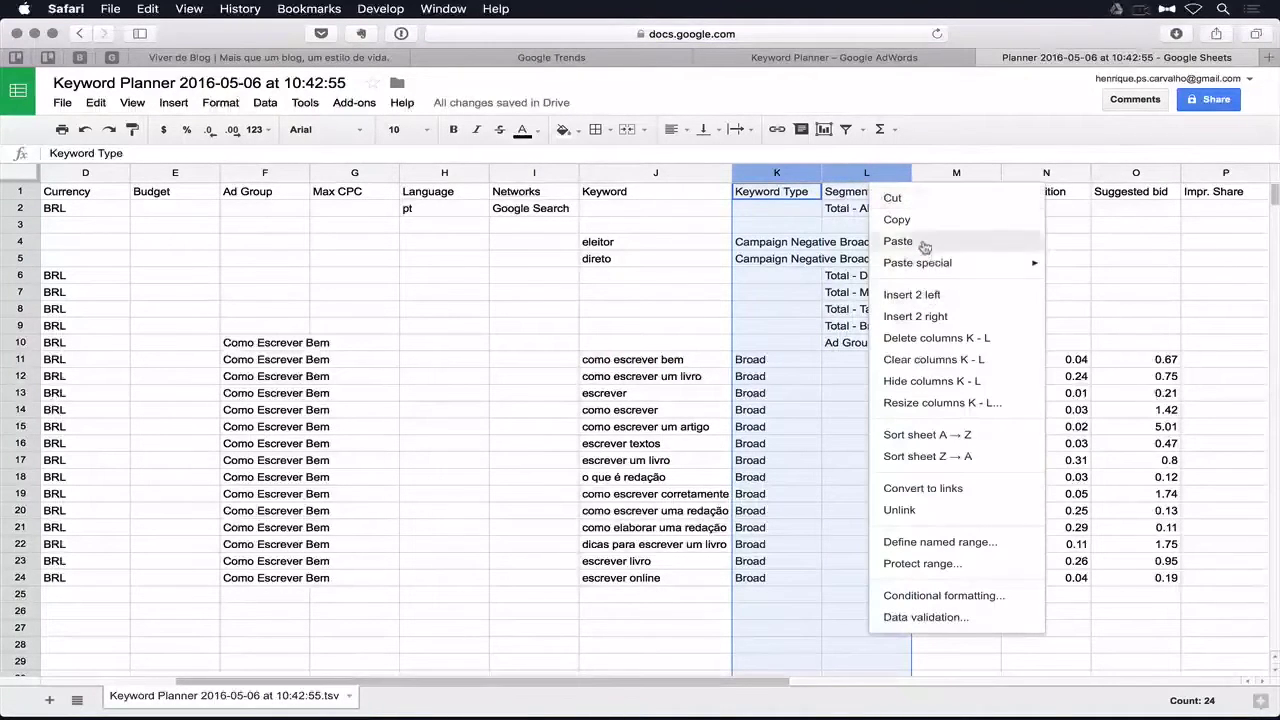
{"action": "left_click", "coordinate": [938, 338]}
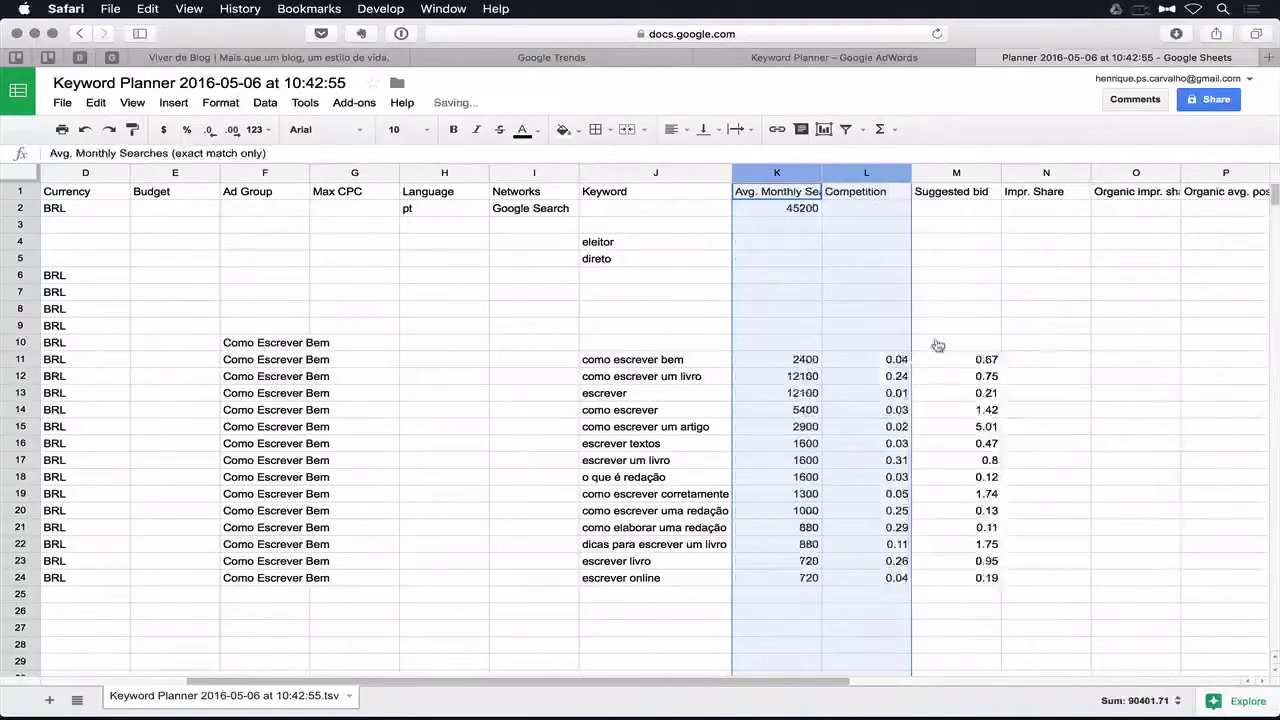
{"action": "left_click", "coordinate": [791, 340]}
{"action": "key", "text": "Left"}
{"action": "key", "text": "Down"}
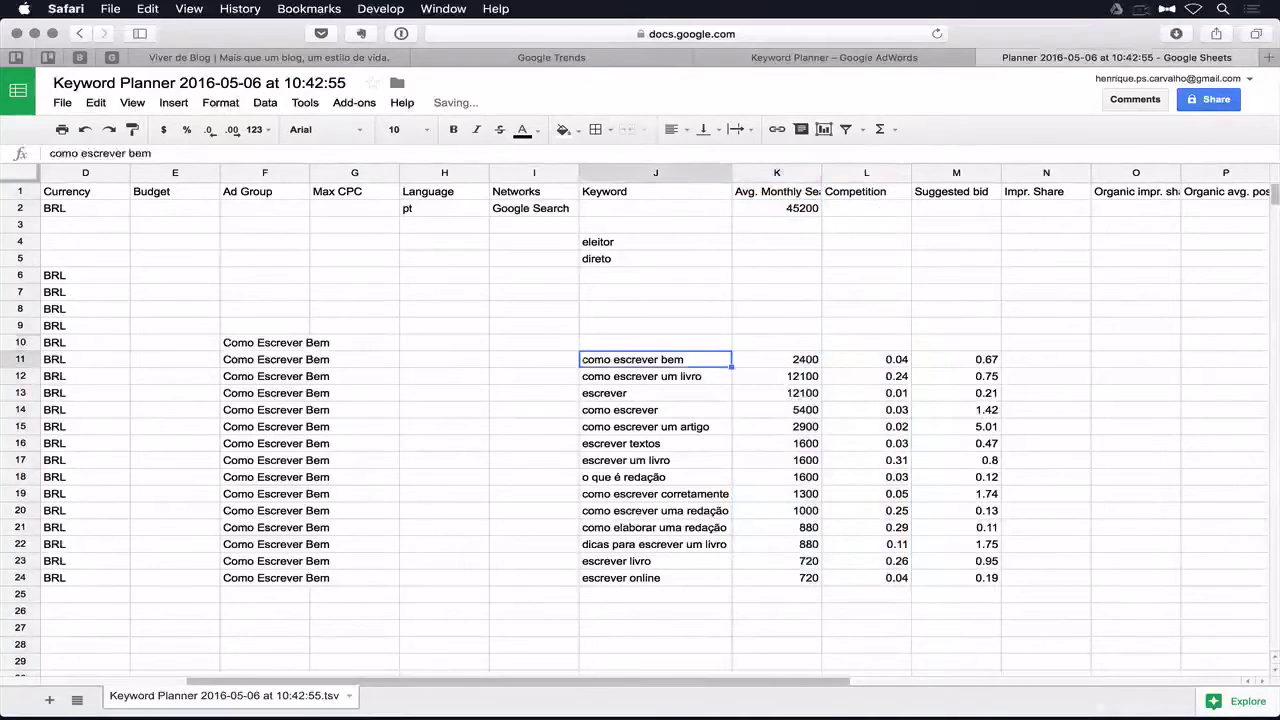
- Review the keywords from "como escrever bem" to "escrever online" alongside their average monthly searches
{"action": "key", "text": "shift+Down"}
{"action": "key", "text": "shift+Down"}
{"action": "key", "text": "shift+Down"}
{"action": "key", "text": "shift+Down"}
{"action": "key", "text": "shift+Down"}
{"action": "key", "text": "shift+Down"}
{"action": "key", "text": "shift+Down"}
{"action": "key", "text": "shift+Down"}
{"action": "key", "text": "shift+Down"}
{"action": "key", "text": "shift+Down"}
{"action": "key", "text": "shift+Down"}
{"action": "key", "text": "shift+Down"}
{"action": "key", "text": "shift+Down"}
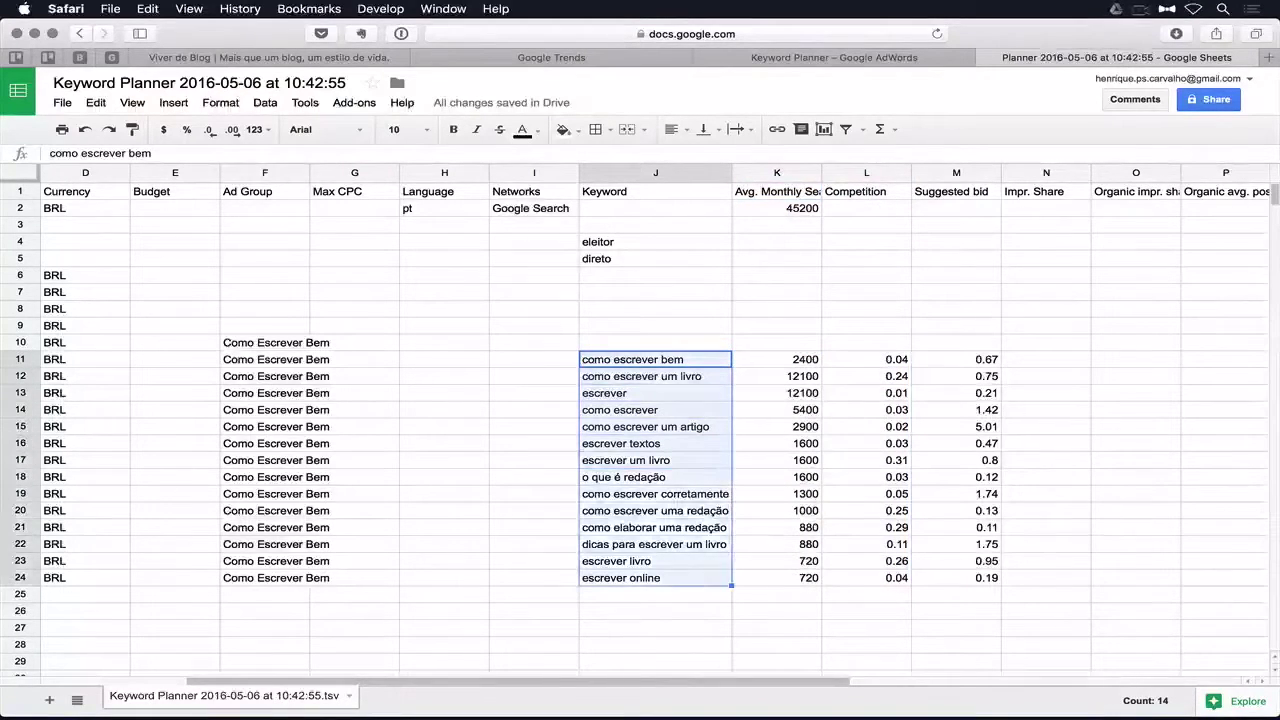
{"action": "key", "text": "shift+Right"}
{"action": "key", "text": "Left"}
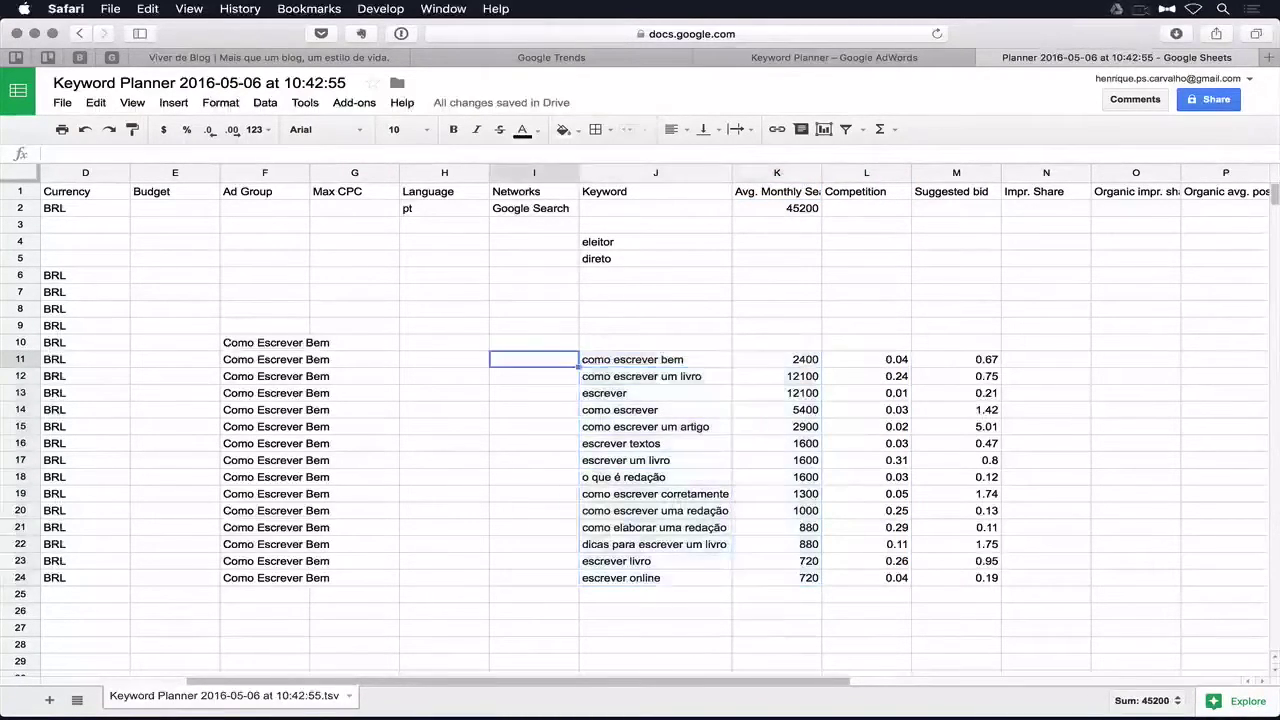
{"action": "key", "text": "Right"}
{"action": "key", "text": "Right"}
{"action": "key", "text": "Down"}
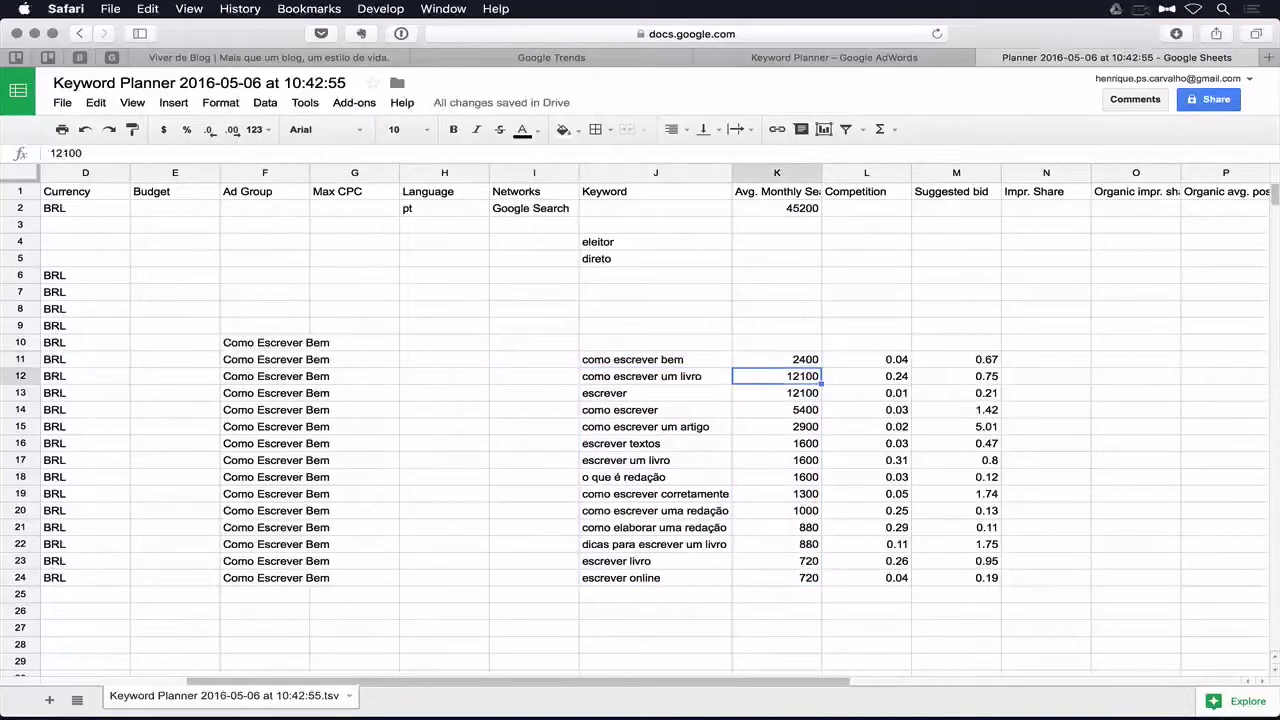
{"action": "key", "text": "Left"}
{"action": "key", "text": "Right"}
{"action": "key", "text": "Left"}
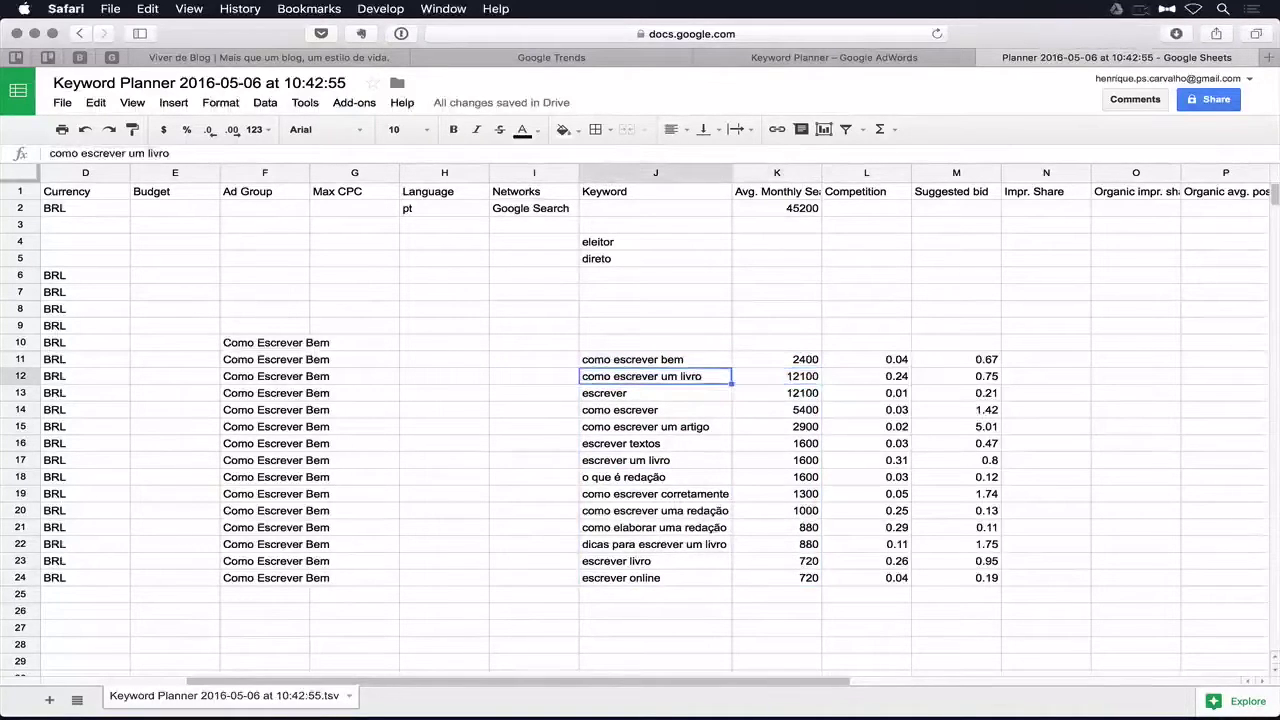
- Copy the "escrever" keyword from the sheet, search Google for it in a new incognito tab in Chrome, and review the ranking results
{"action": "left_click", "coordinate": [681, 398]}
{"action": "key", "text": "super+c"}
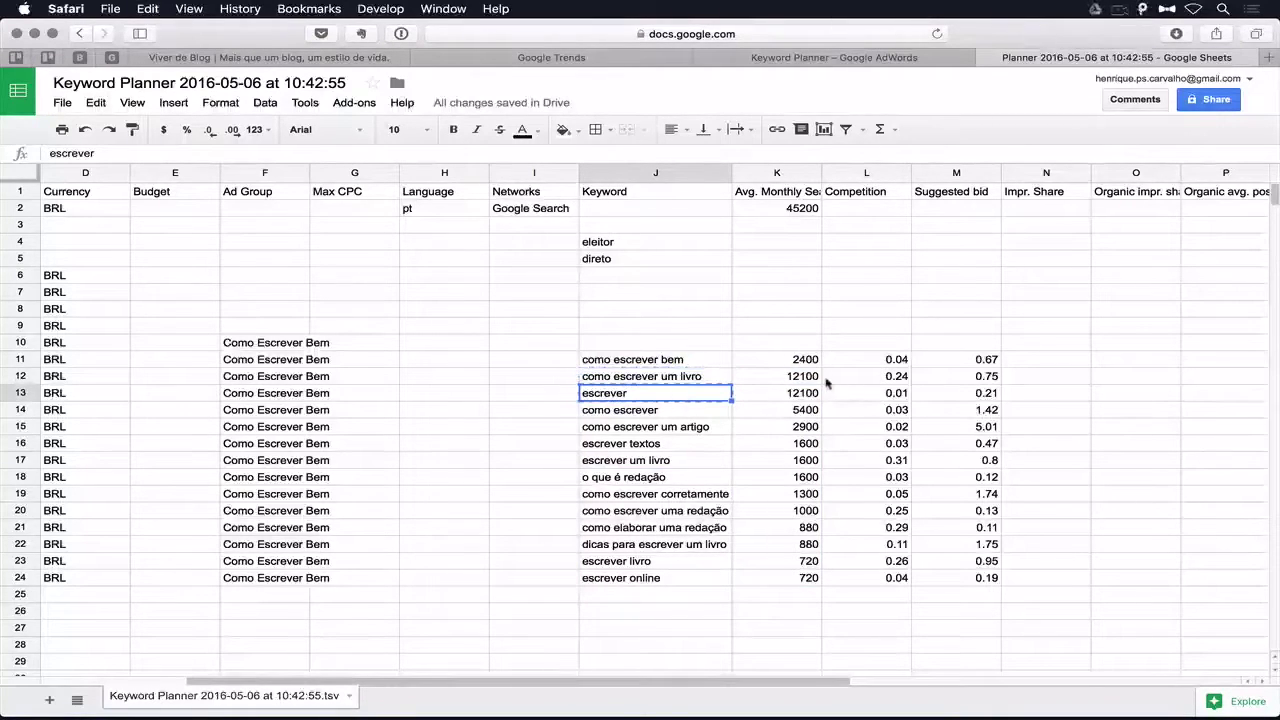
{"action": "left_click", "coordinate": [812, 395]}
{"action": "key", "text": "ctrl+Left"}
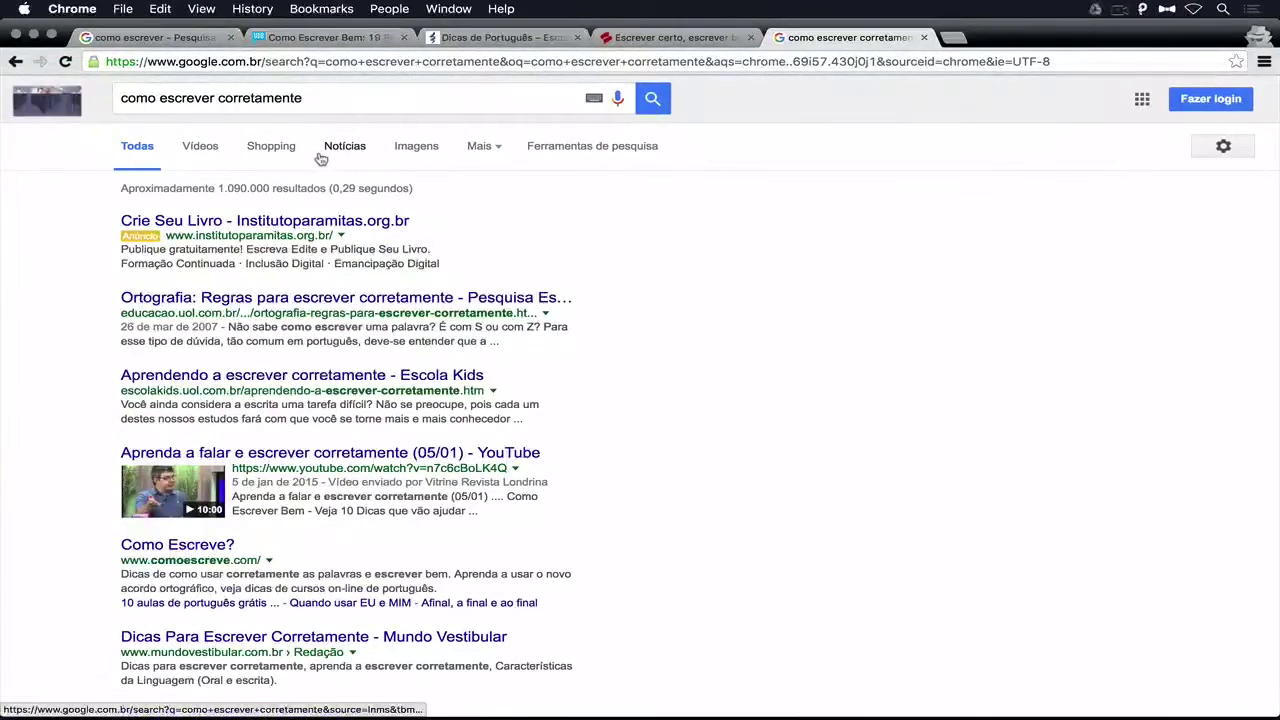
{"action": "key", "text": "super+t"}
{"action": "type", "text": "escrever"}
{"action": "key", "text": "Return"}
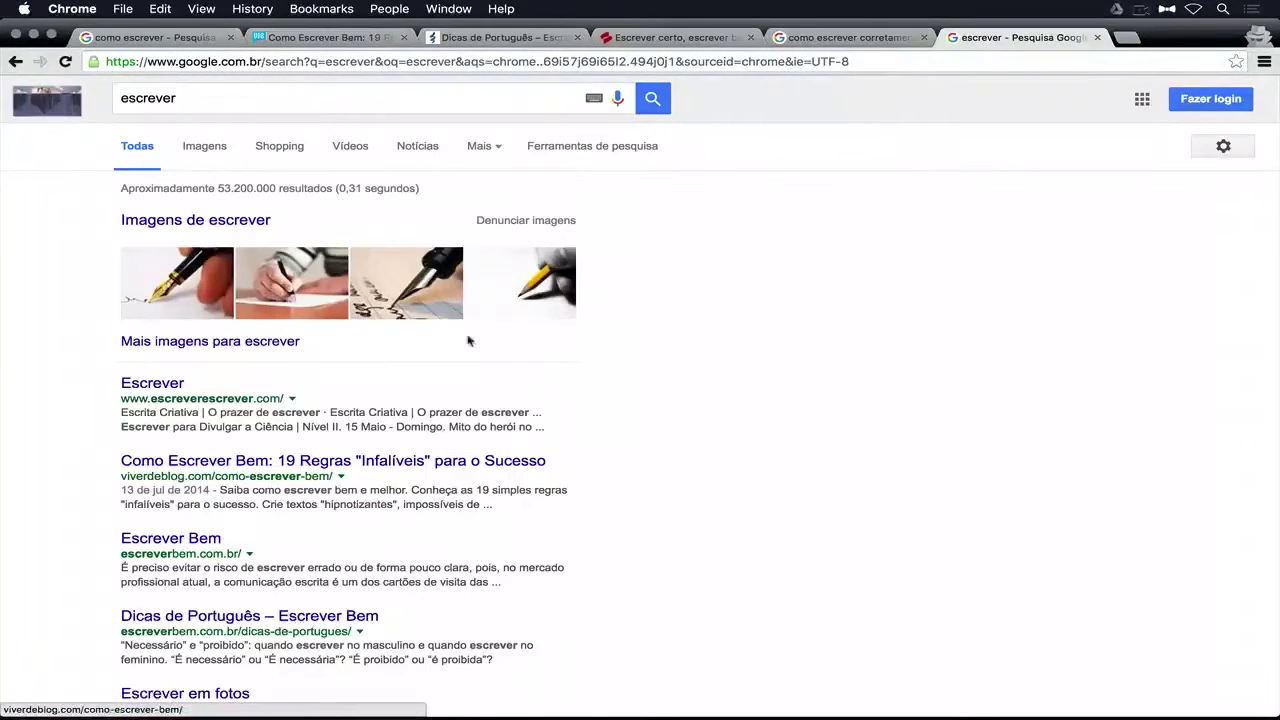
{"action": "scroll", "coordinate": [267, 264], "scroll_direction": "down", "scroll_amount": 1}
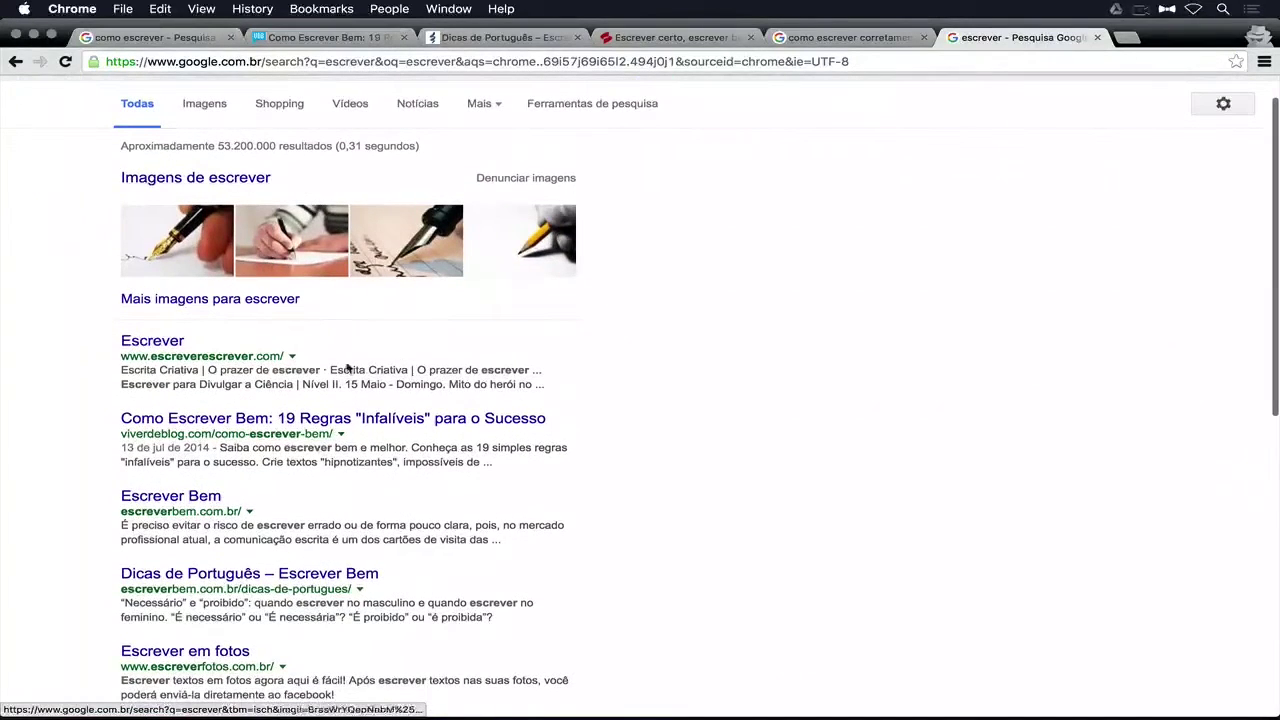
{"action": "scroll", "coordinate": [337, 366], "scroll_direction": "down", "scroll_amount": 1}
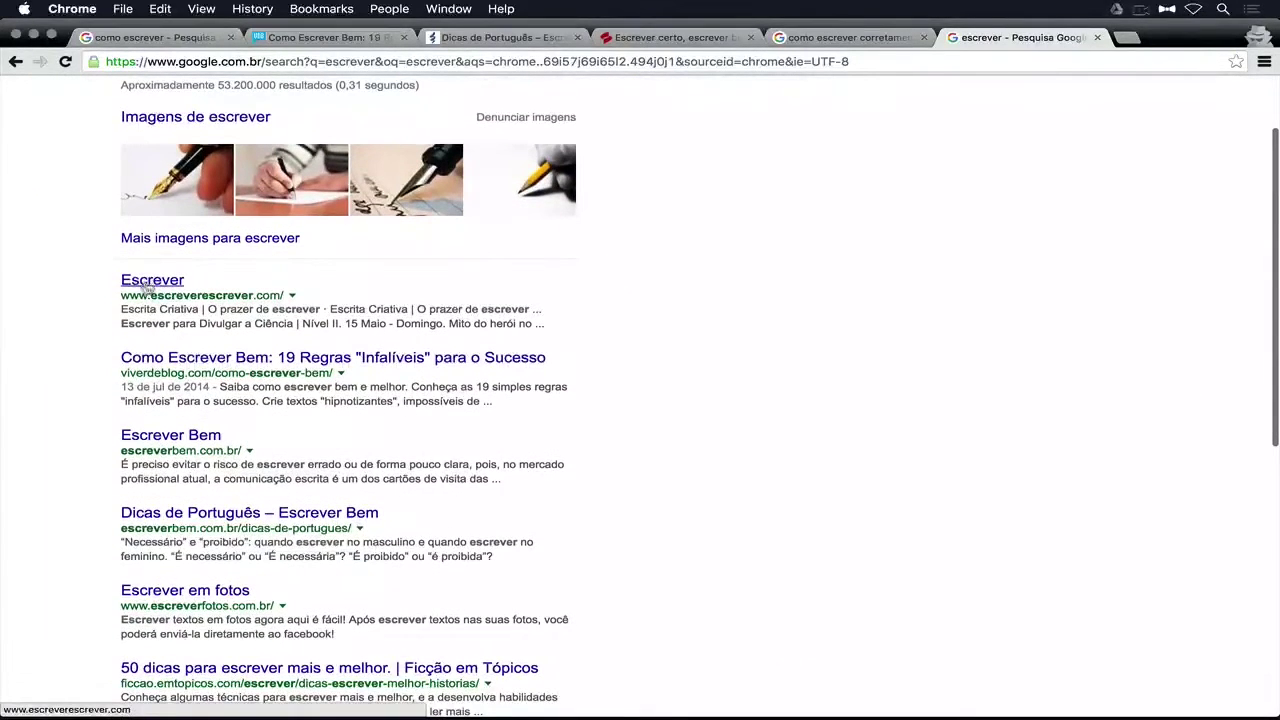
{"action": "scroll", "coordinate": [211, 309], "scroll_direction": "down", "scroll_amount": 2}
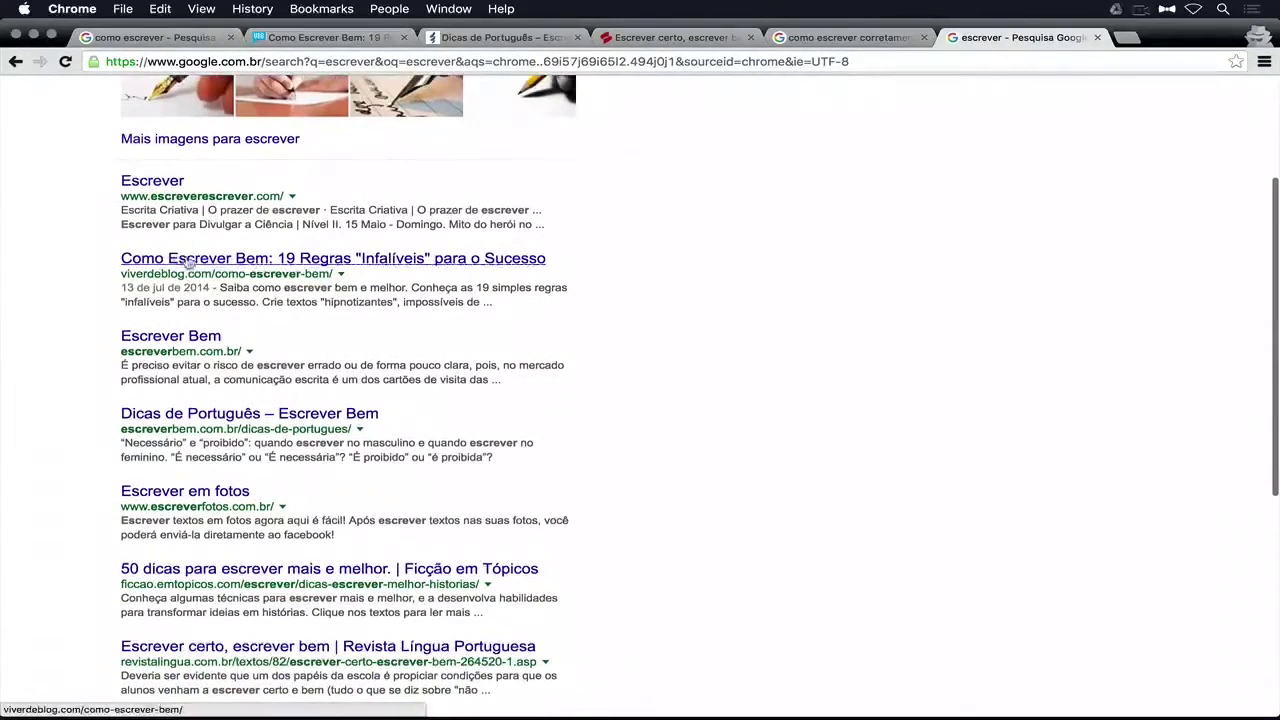
{"action": "scroll", "coordinate": [686, 210], "scroll_direction": "up", "scroll_amount": 3}
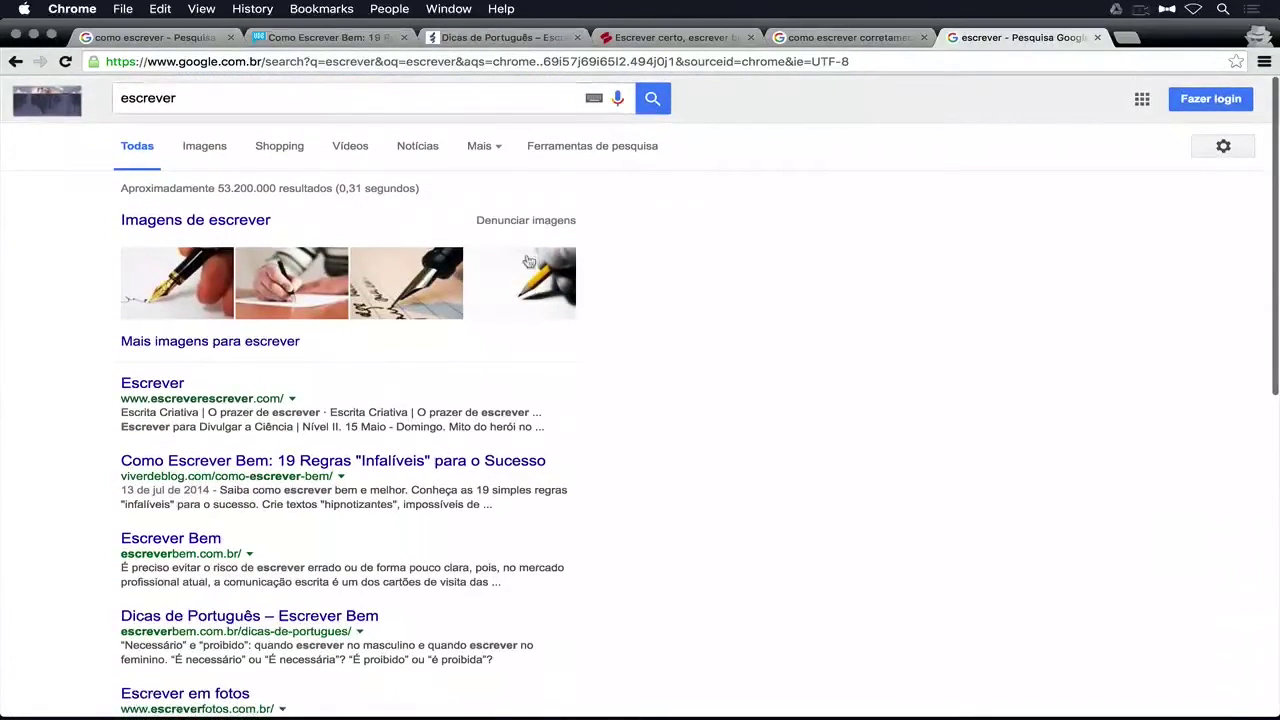
{"action": "scroll", "coordinate": [527, 260], "scroll_direction": "down", "scroll_amount": 1}
{"action": "scroll", "coordinate": [527, 260], "scroll_direction": "up", "scroll_amount": 1}
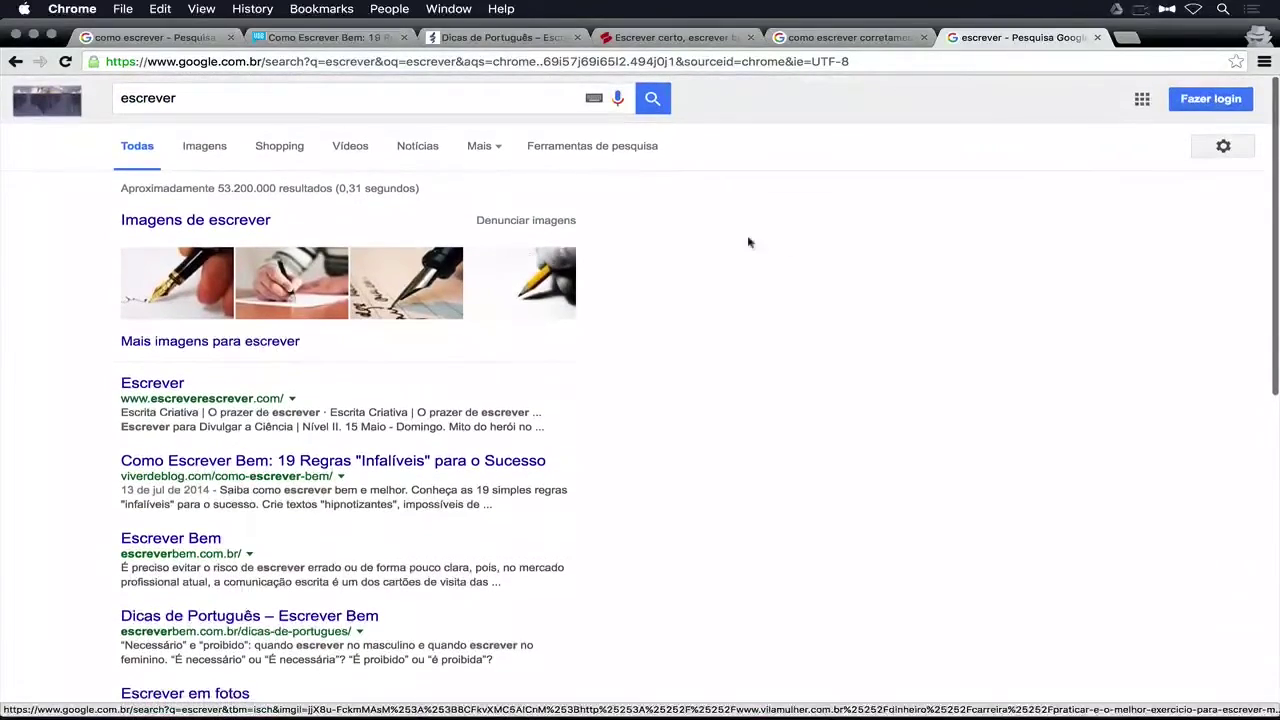
- Return to the sheet in Safari and select the keywords with their monthly searches from "como escrever bem" to "escrever livro"
{"action": "key", "text": "ctrl+Right"}
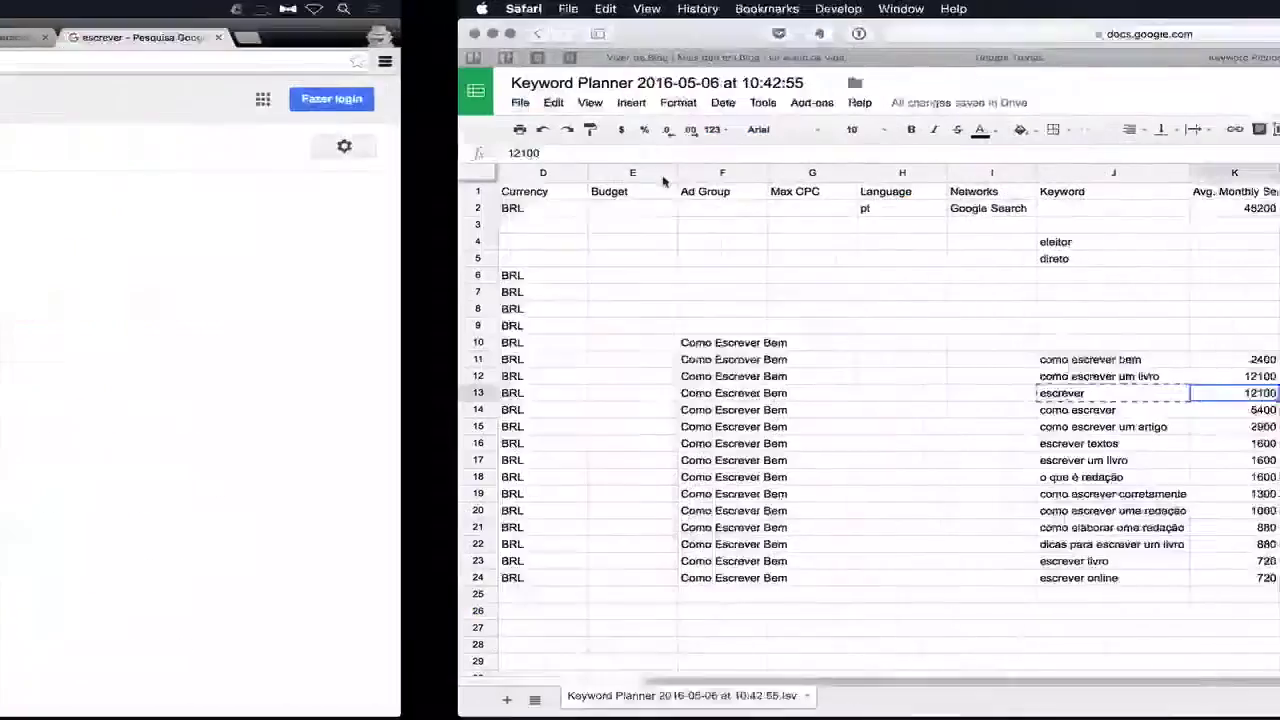
{"action": "left_click_drag", "start_coordinate": [674, 366], "coordinate": [775, 578]}
{"action": "left_click", "coordinate": [666, 551]}
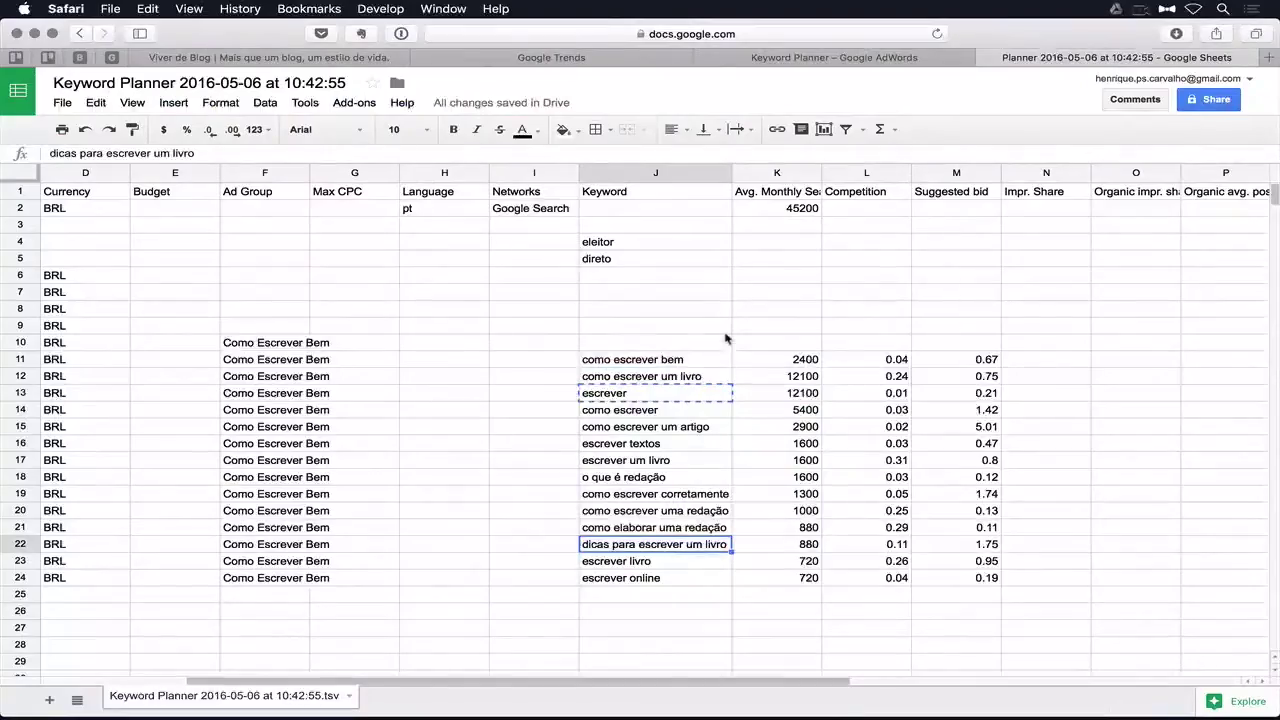
{"action": "key", "text": "ctrl+Left"}
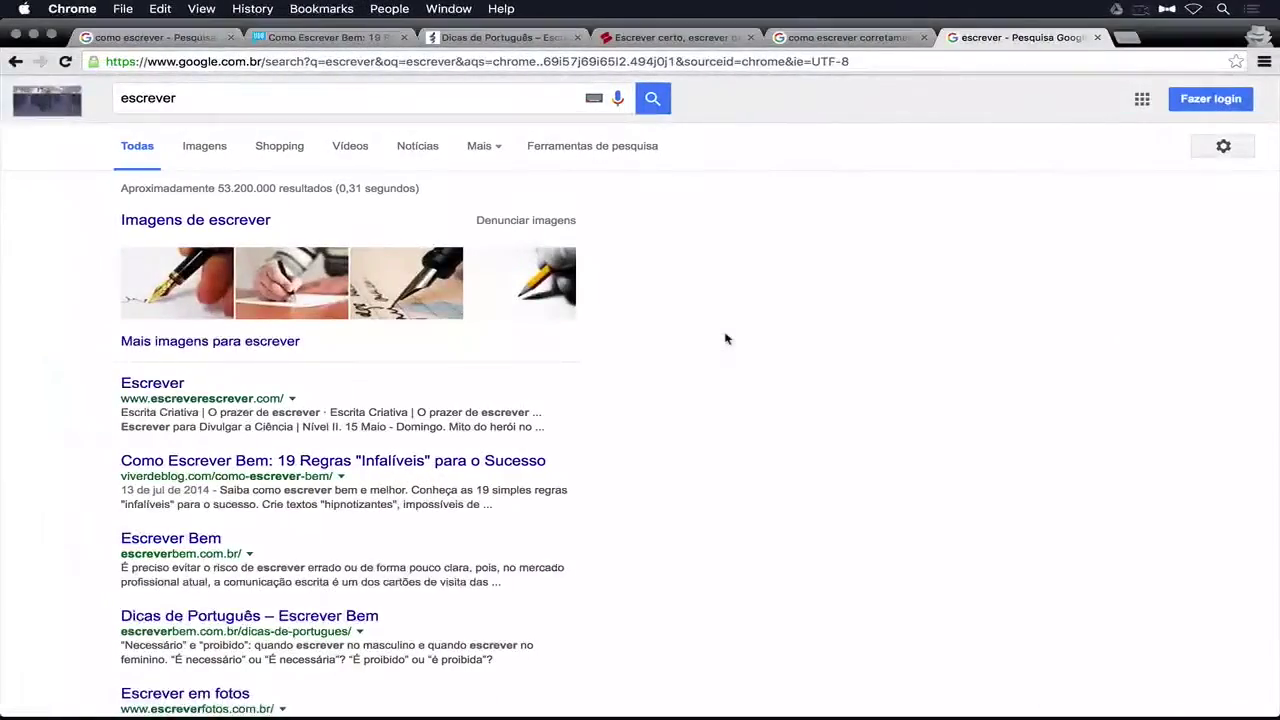
{"action": "key", "text": "ctrl+Right"}
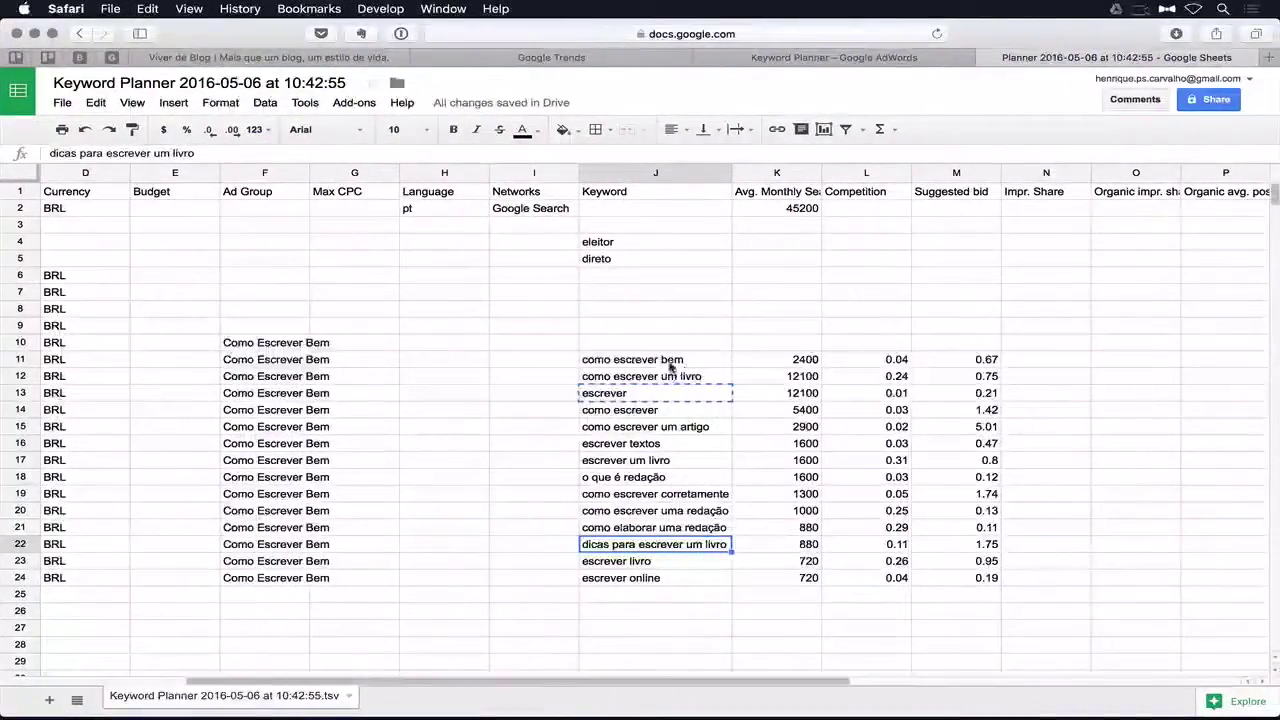
{"action": "left_click_drag", "start_coordinate": [670, 366], "coordinate": [750, 571]}
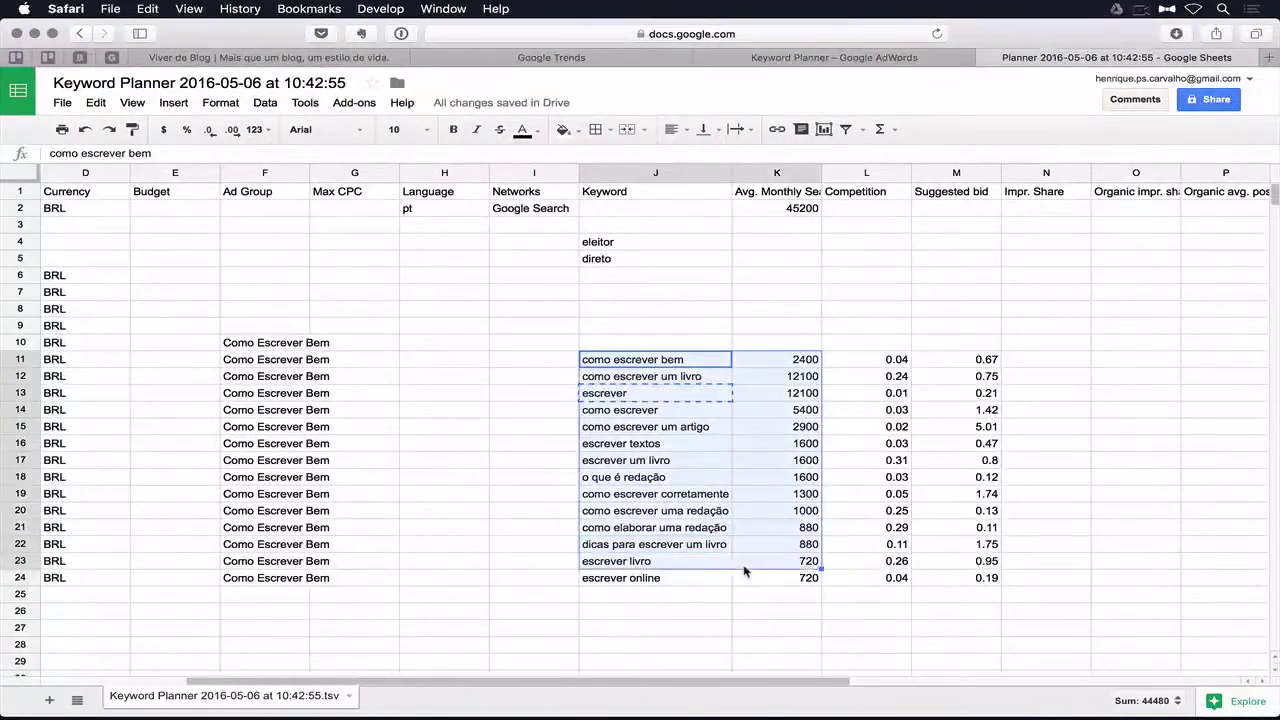
- In the Chrome incognito window, close the three article tabs and the "como escrever corretamente" results tab, keeping the "escrever" results open
{"action": "key", "text": "ctrl+Left"}
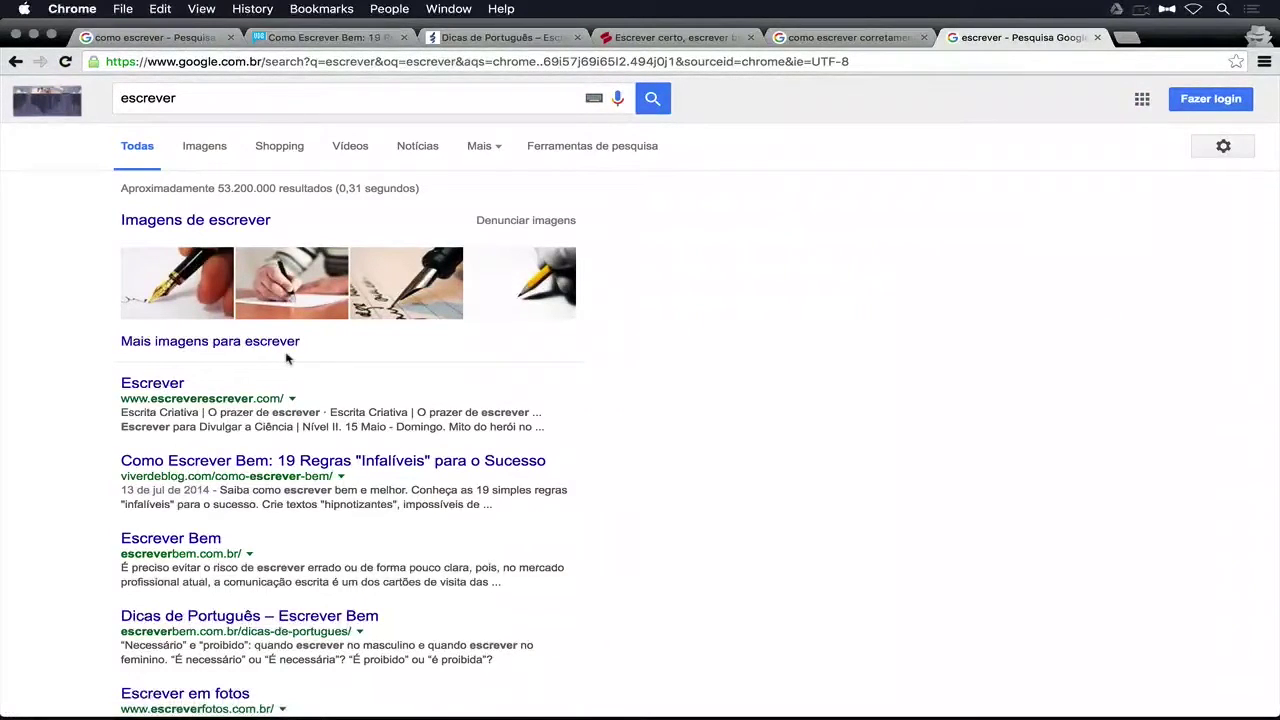
{"action": "left_click", "coordinate": [322, 39]}
{"action": "key", "text": "super+w"}
{"action": "key", "text": "super+w"}
{"action": "key", "text": "super+w"}
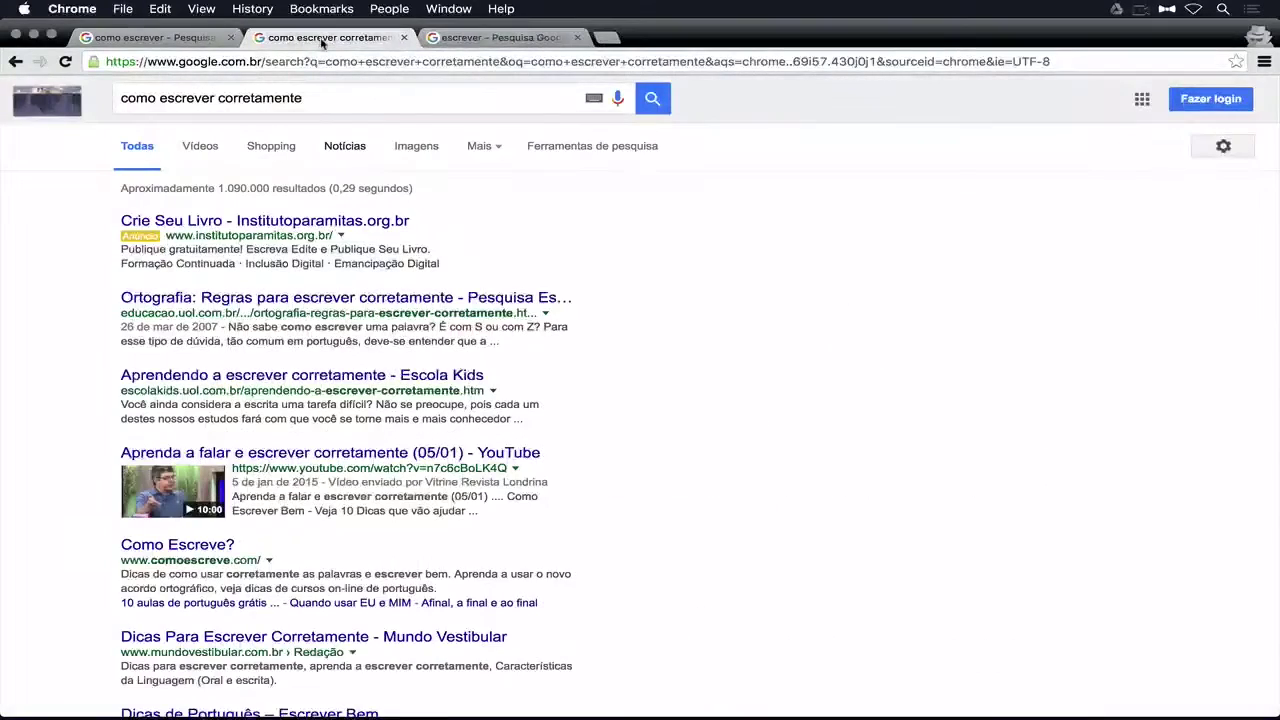
{"action": "key", "text": "super+w"}
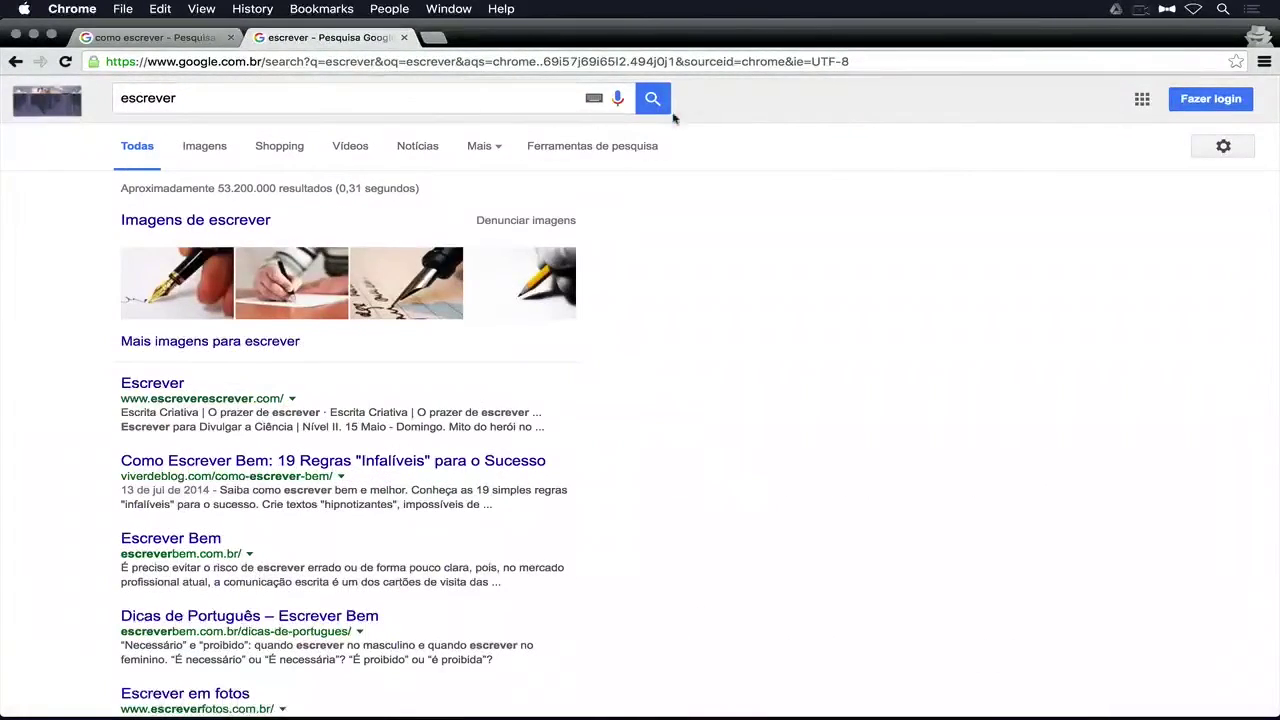
{"action": "scroll", "coordinate": [757, 267], "scroll_direction": "down", "scroll_amount": 5}
{"action": "scroll", "coordinate": [757, 267], "scroll_direction": "up", "scroll_amount": 3}
- Switch to the sheet in Safari and examine the keywords between "como escrever bem" and "como escrever um artigo"
{"action": "key", "text": "super+Tab"}
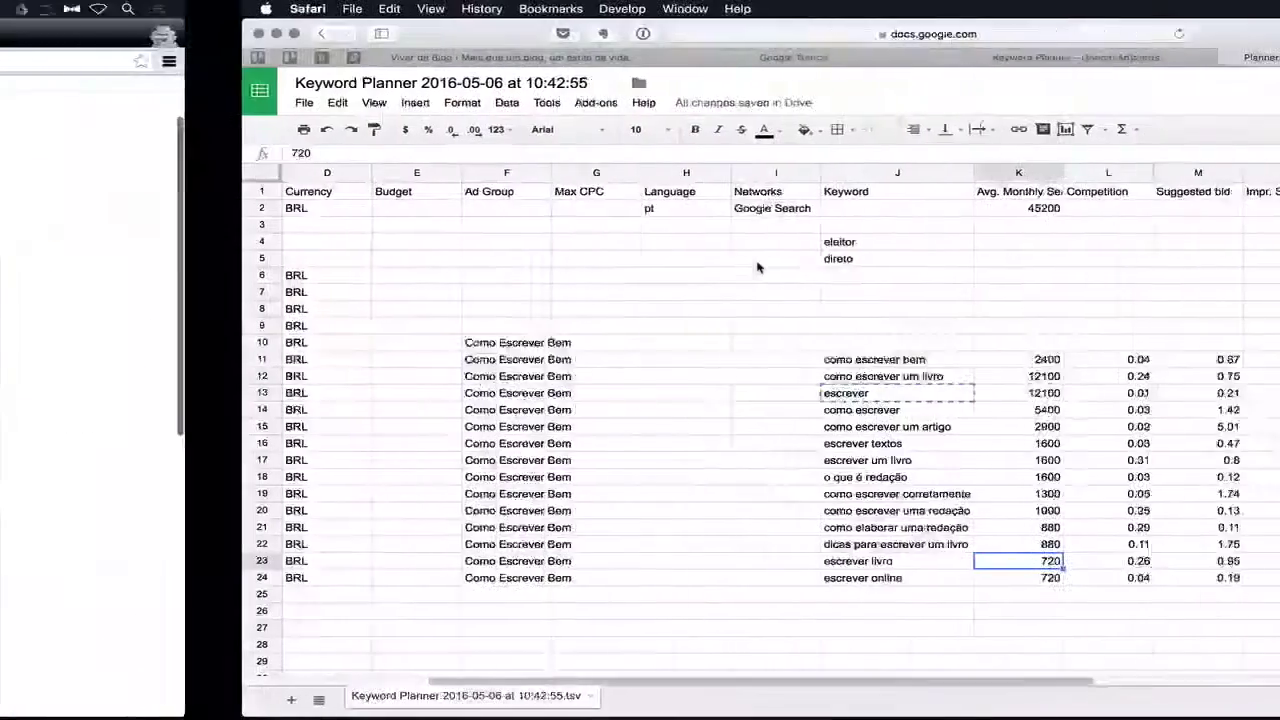
{"action": "left_click", "coordinate": [724, 416]}
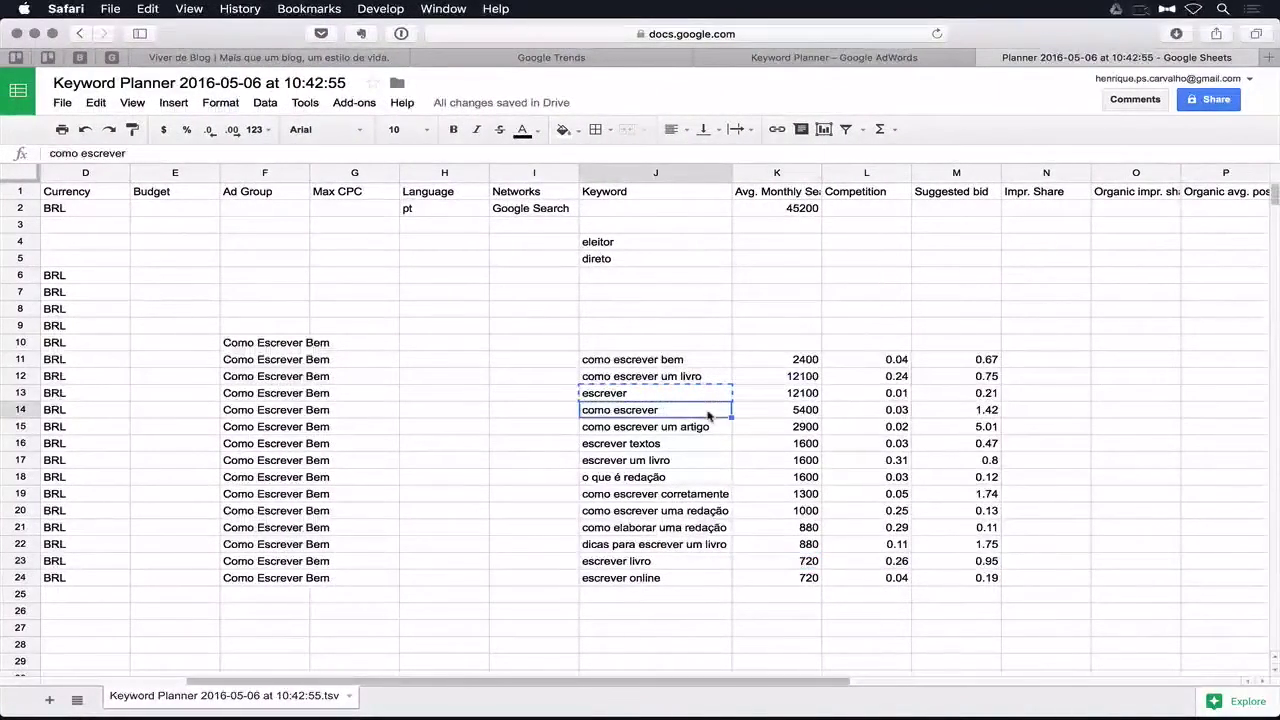
{"action": "key", "text": "Down"}
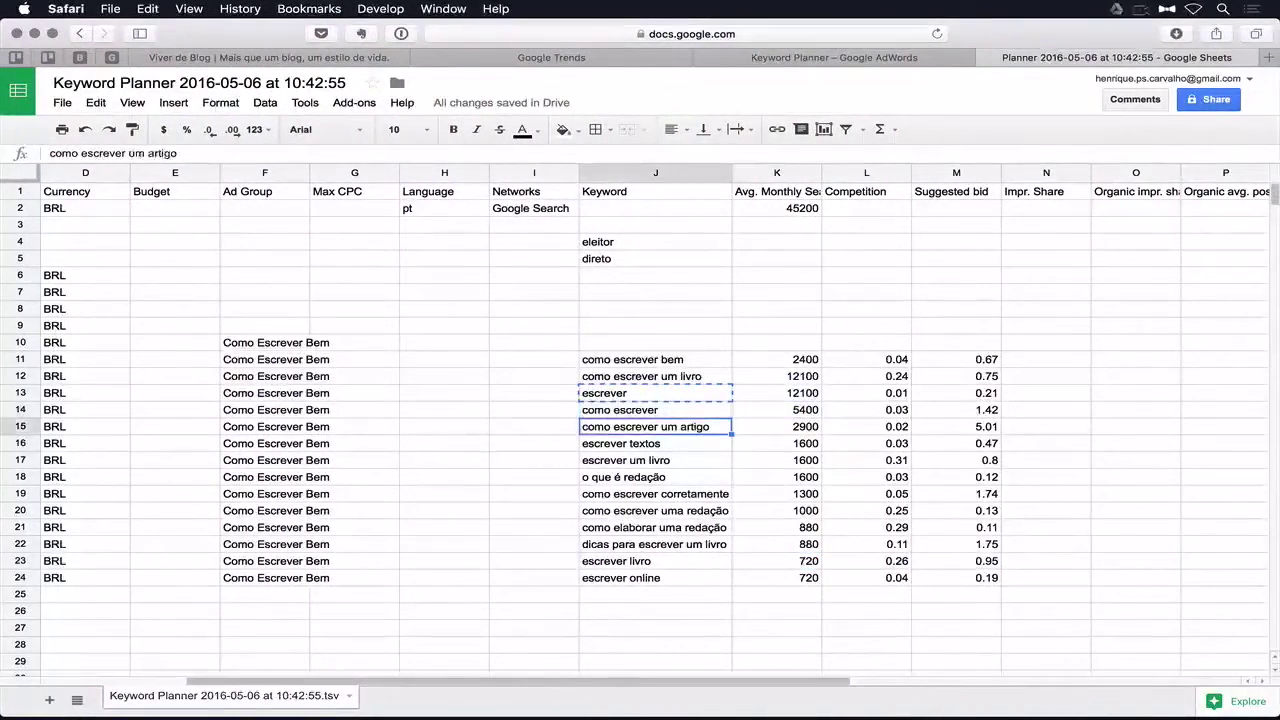
{"action": "key", "text": "Up"}
{"action": "key", "text": "Up"}
{"action": "key", "text": "Up"}
{"action": "key", "text": "Up"}
{"action": "key", "text": "Down"}
{"action": "key", "text": "Down"}
{"action": "key", "text": "Down"}
{"action": "key", "text": "Down"}
- In Google Trends, explore the search term "como escrever bem" and limit the region to Brazil
{"action": "left_click", "coordinate": [565, 55]}
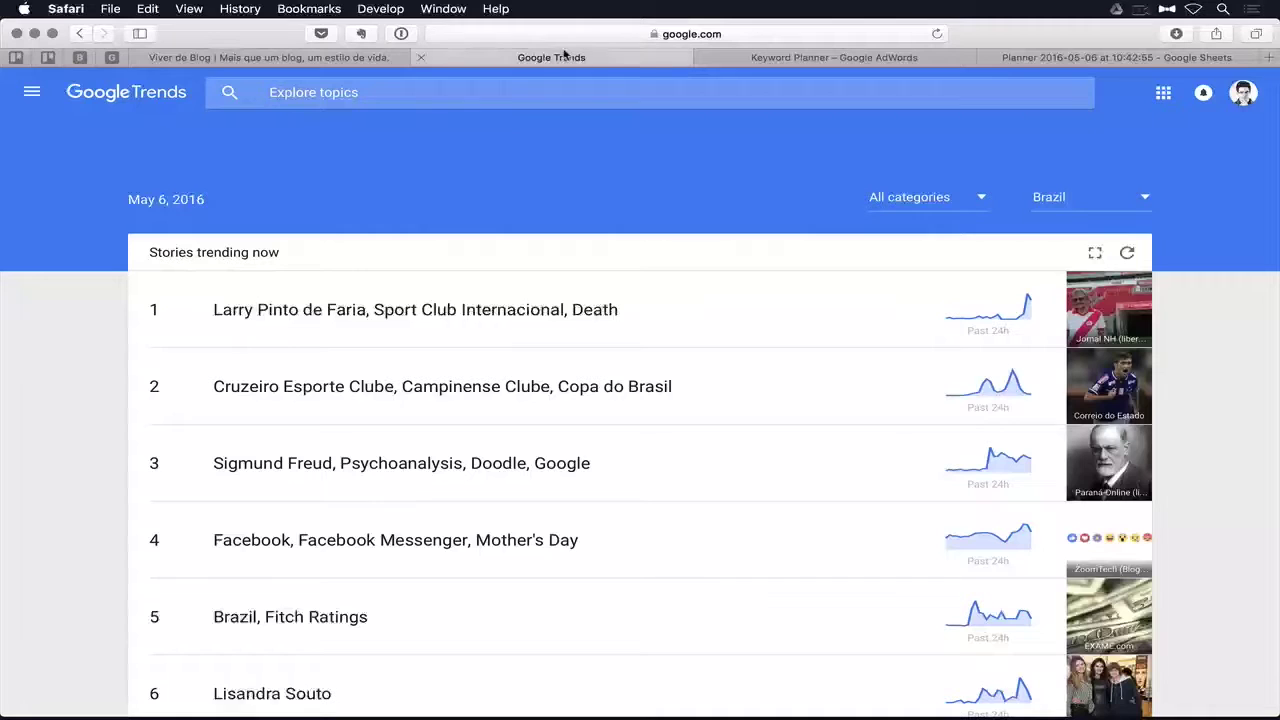
{"action": "left_click", "coordinate": [427, 98]}
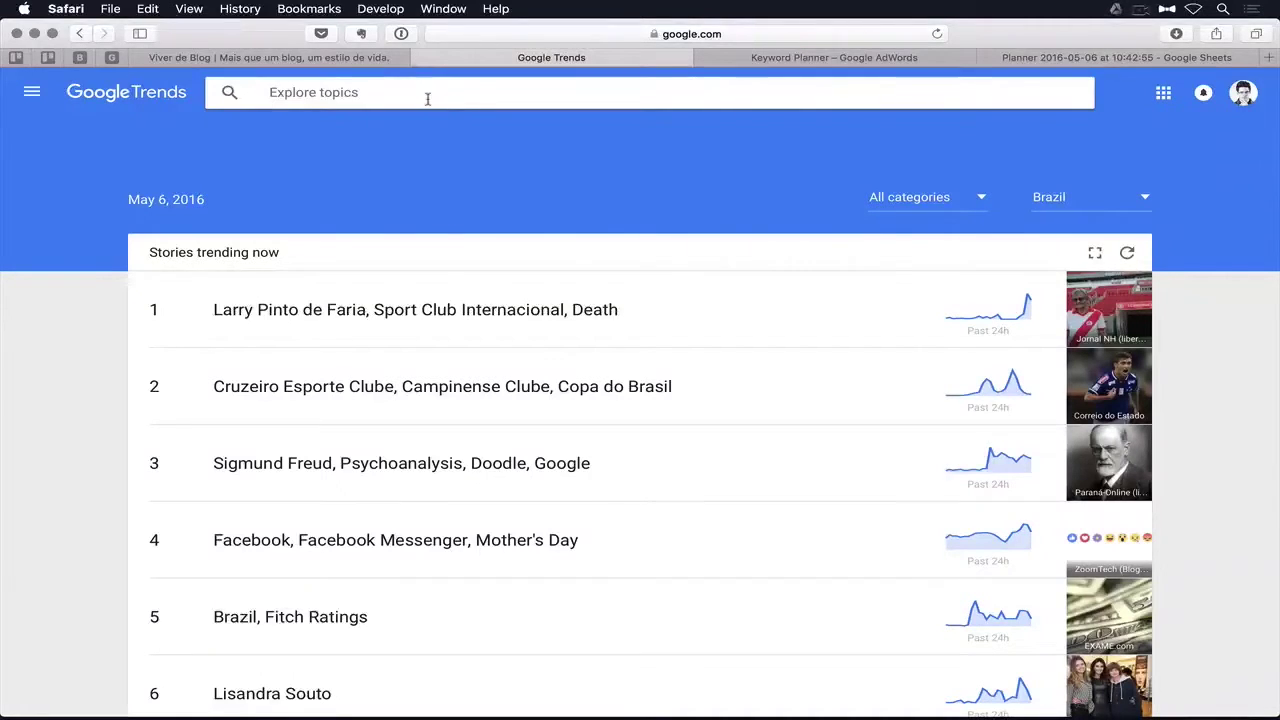
{"action": "type", "text": "como escre"}
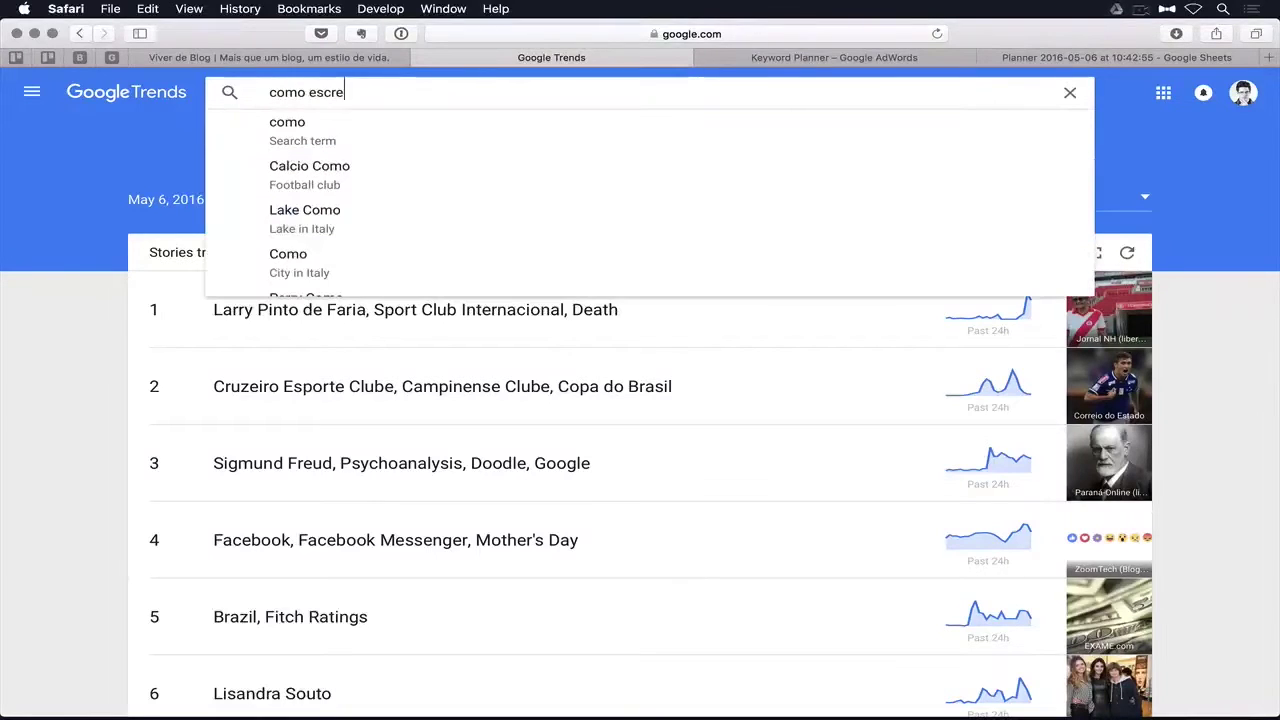
{"action": "type", "text": "be"}
{"action": "key", "text": "BackSpace"}
{"action": "key", "text": "BackSpace"}
{"action": "type", "text": "ver"}
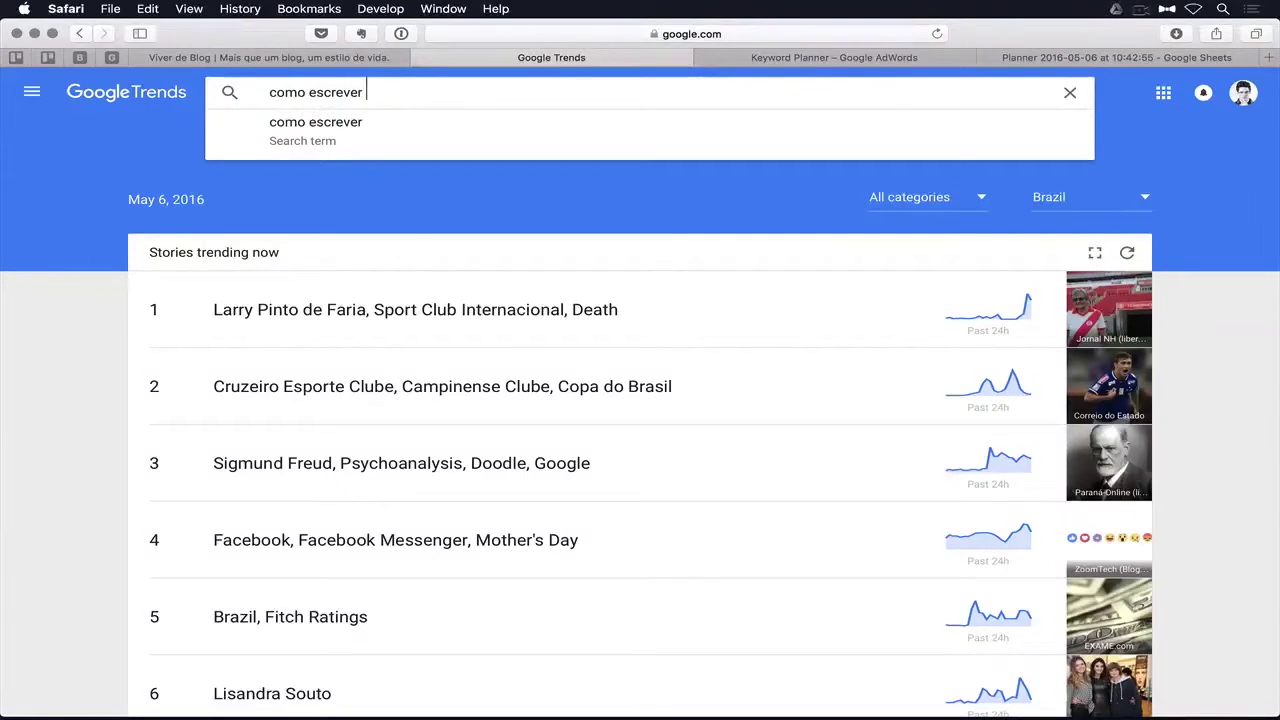
{"action": "type", "text": " bem"}
{"action": "key", "text": "Return"}
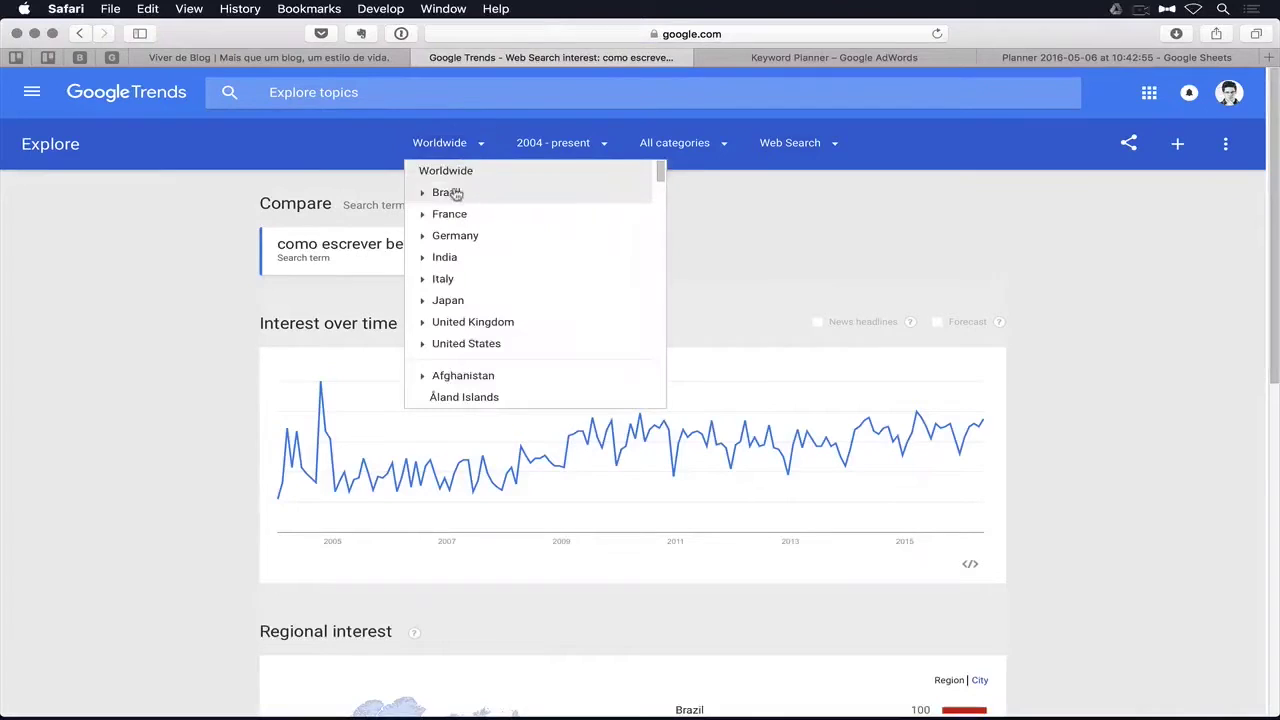
{"action": "left_click", "coordinate": [449, 192]}
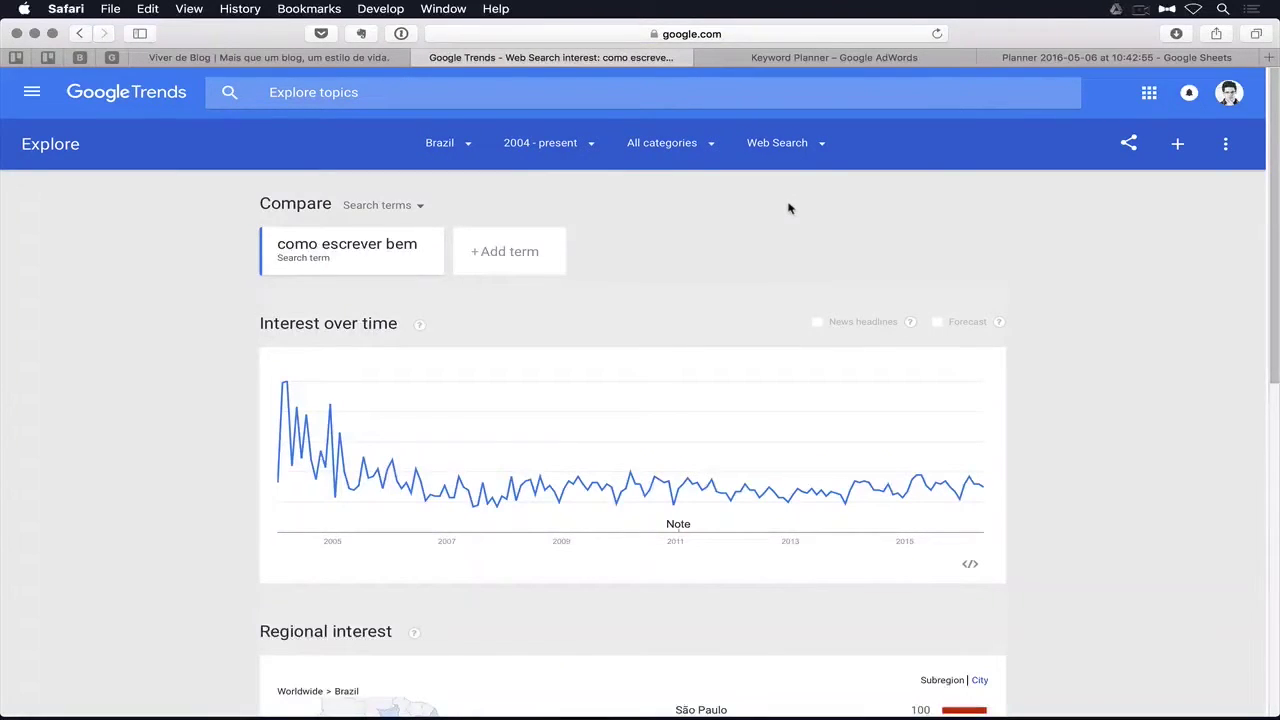
- Review the interest over time chart and set a custom monthly date range from January 2010 to January 2016
{"action": "scroll", "coordinate": [788, 208], "scroll_direction": "down", "scroll_amount": 4}
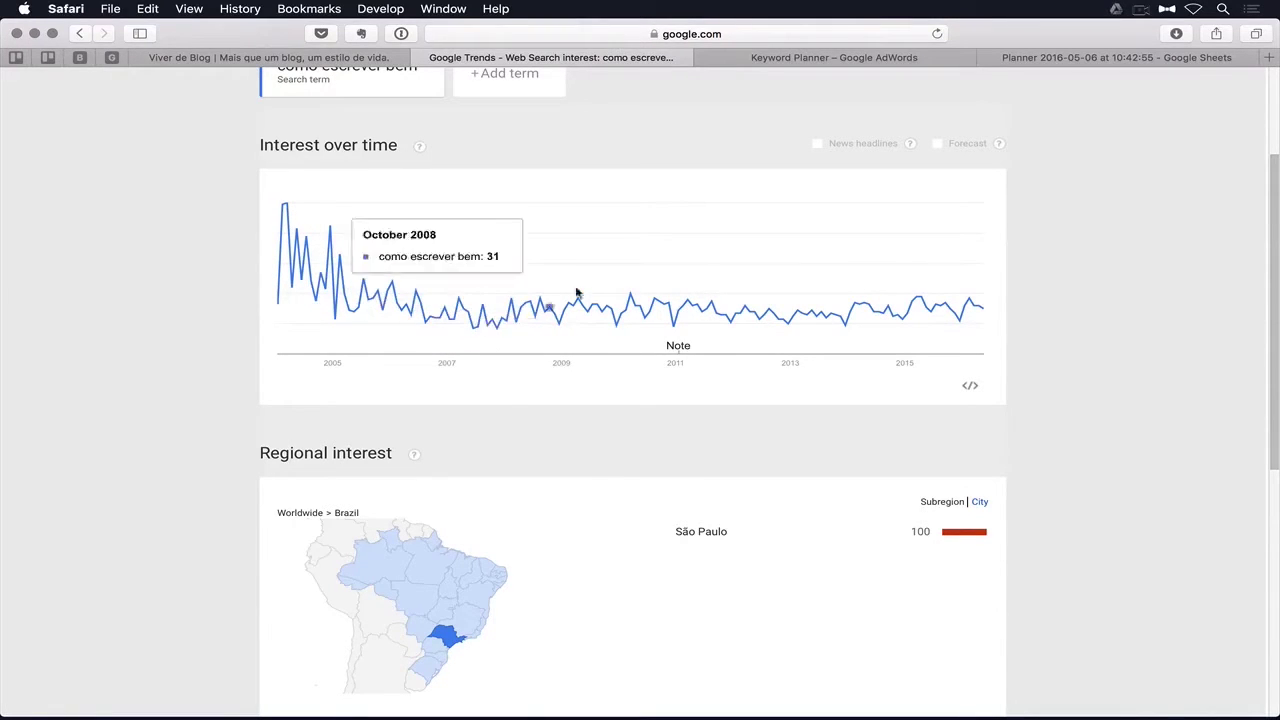
{"action": "scroll", "coordinate": [958, 315], "scroll_direction": "up", "scroll_amount": 4}
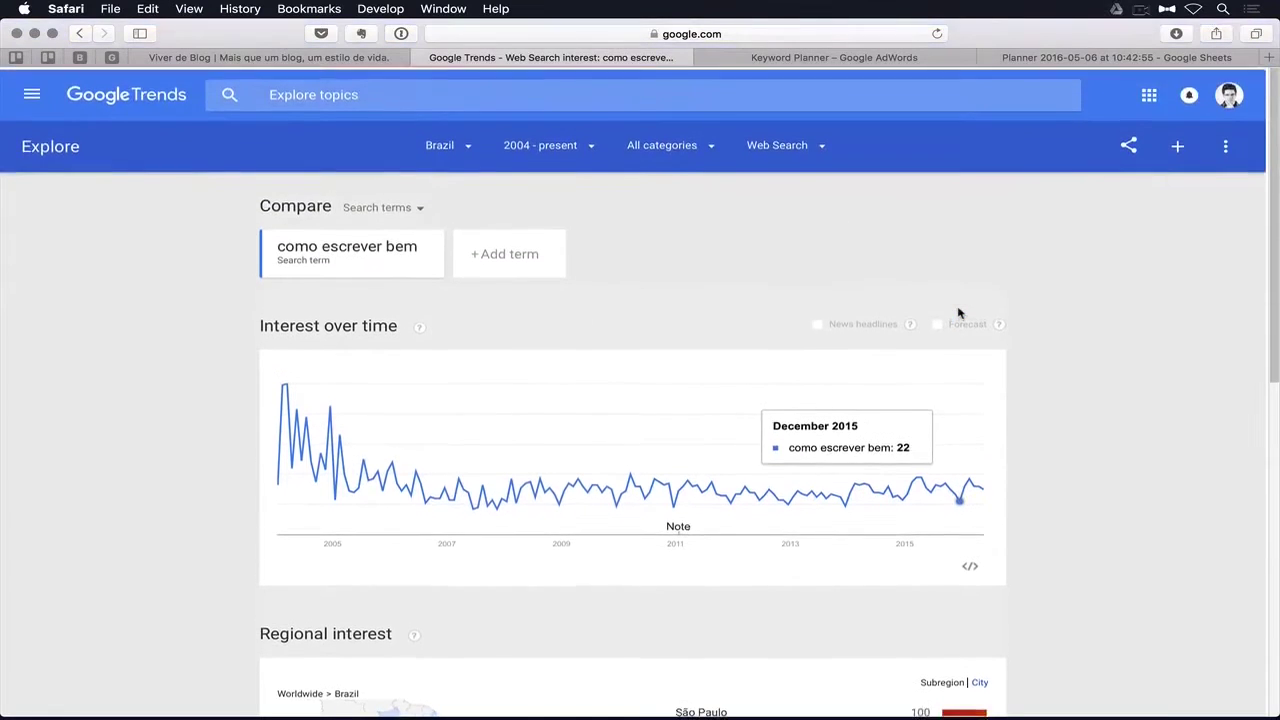
{"action": "left_click", "coordinate": [536, 140]}
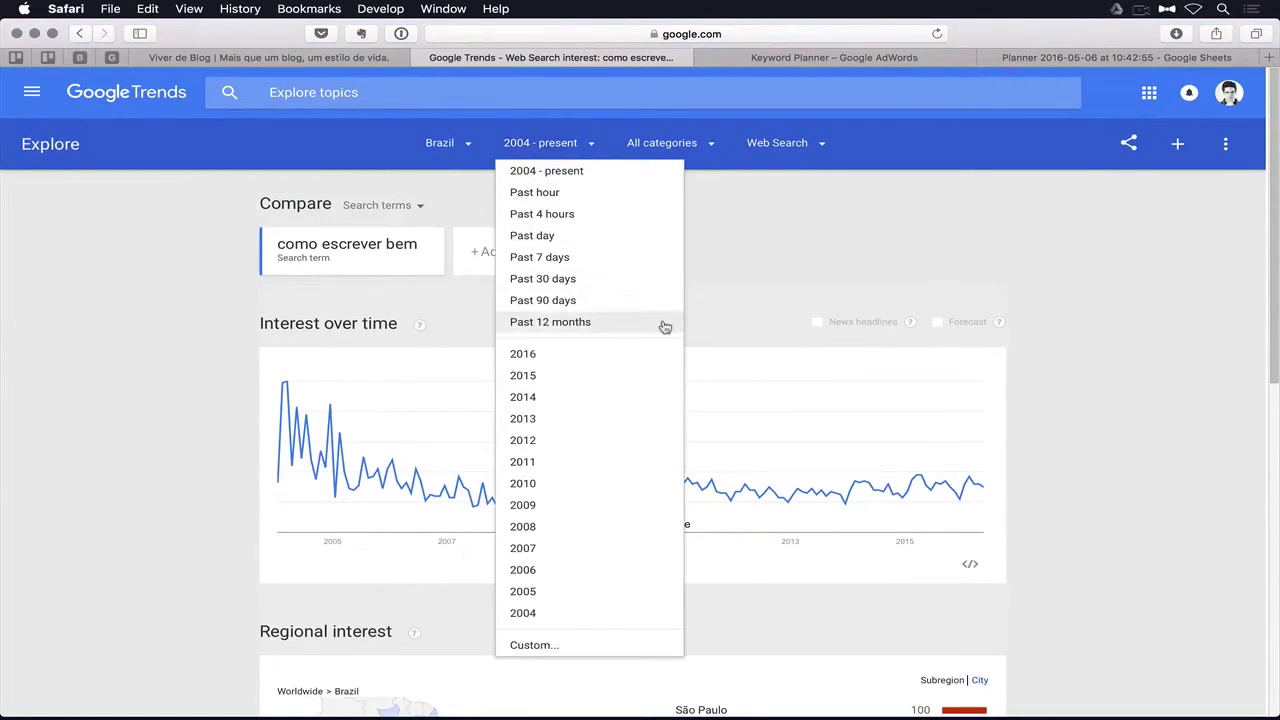
{"action": "left_click", "coordinate": [532, 646]}
{"action": "left_click", "coordinate": [719, 381]}
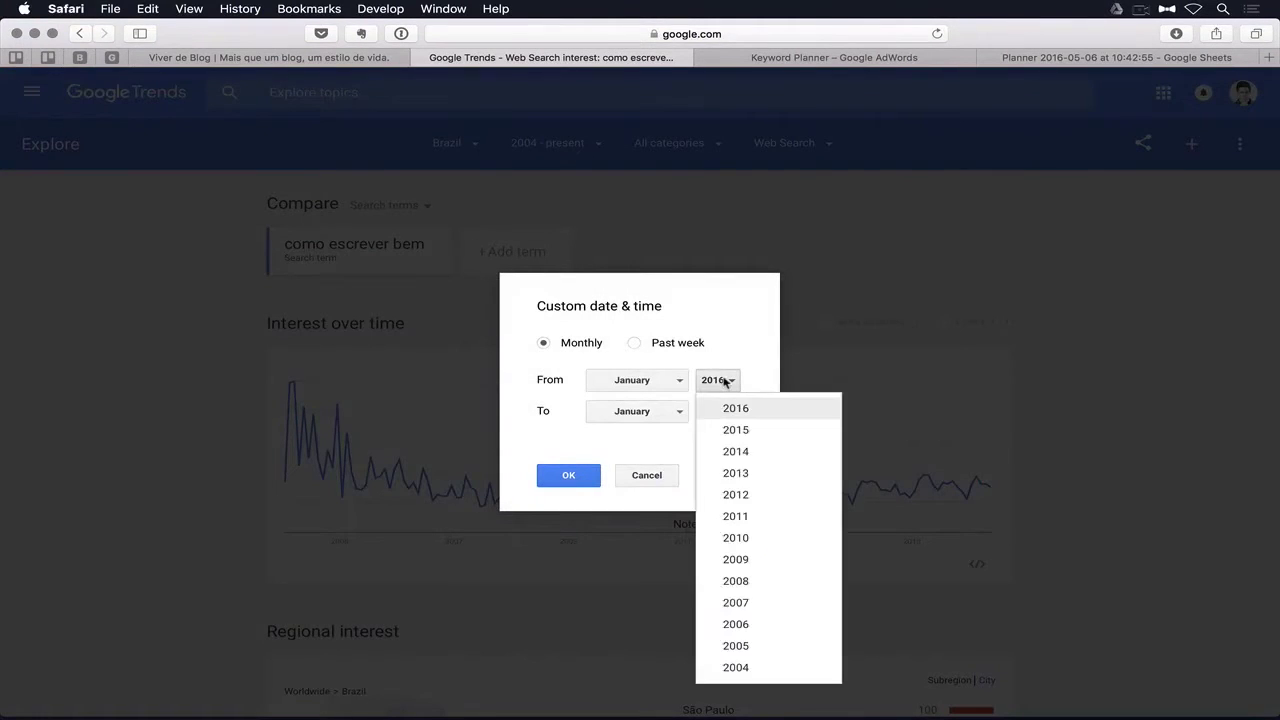
{"action": "left_click", "coordinate": [770, 537]}
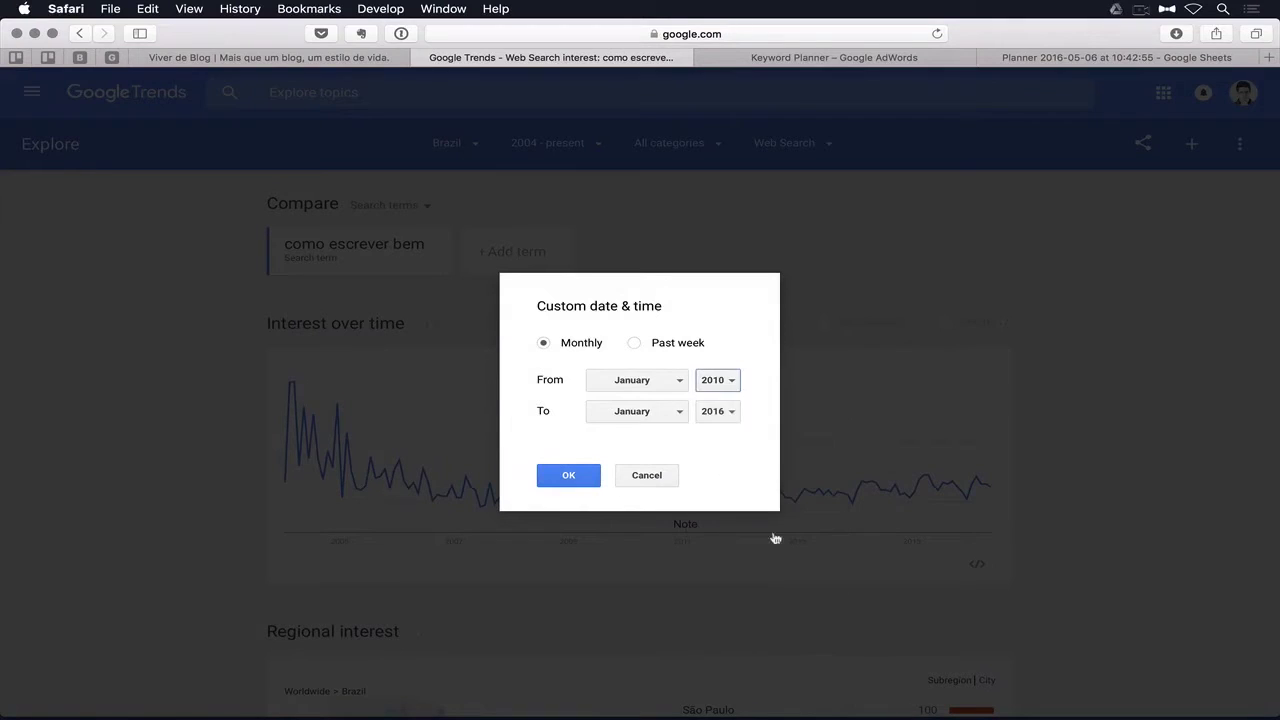
{"action": "left_click", "coordinate": [588, 476]}
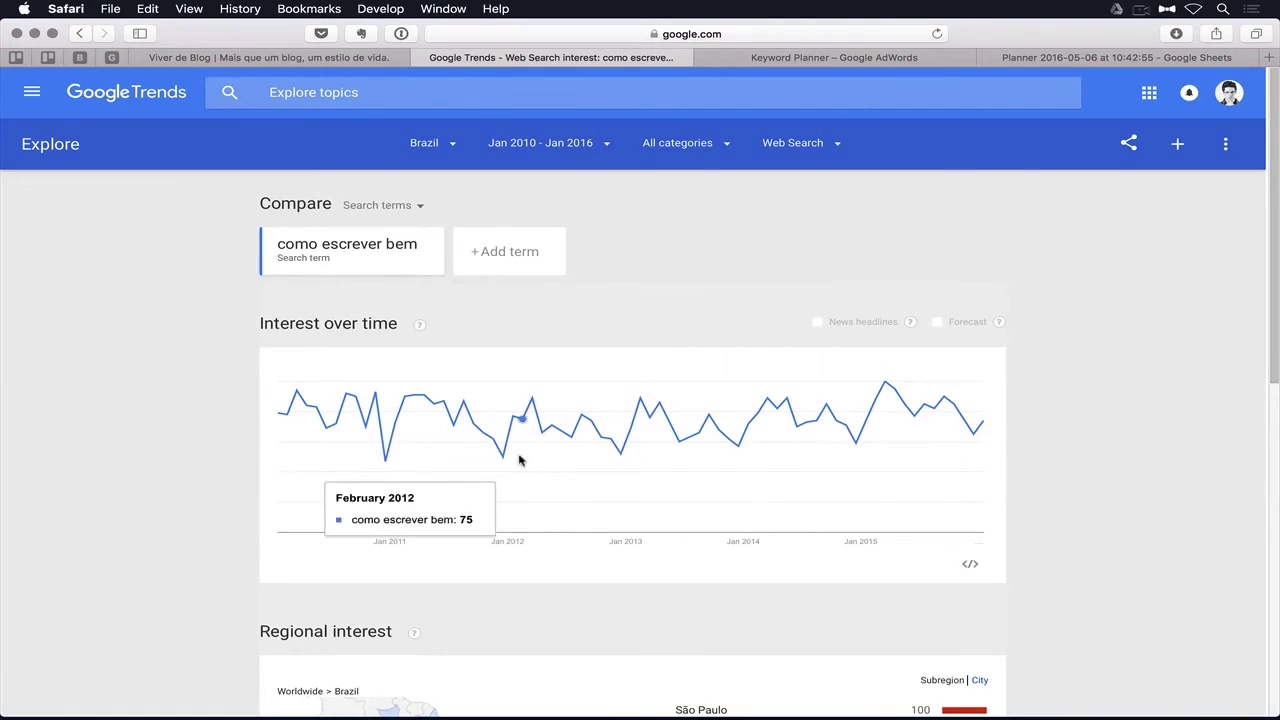
- Add "escrever" as a second comparison term alongside "como escrever bem" in Google Trends
{"action": "left_click", "coordinate": [512, 252]}
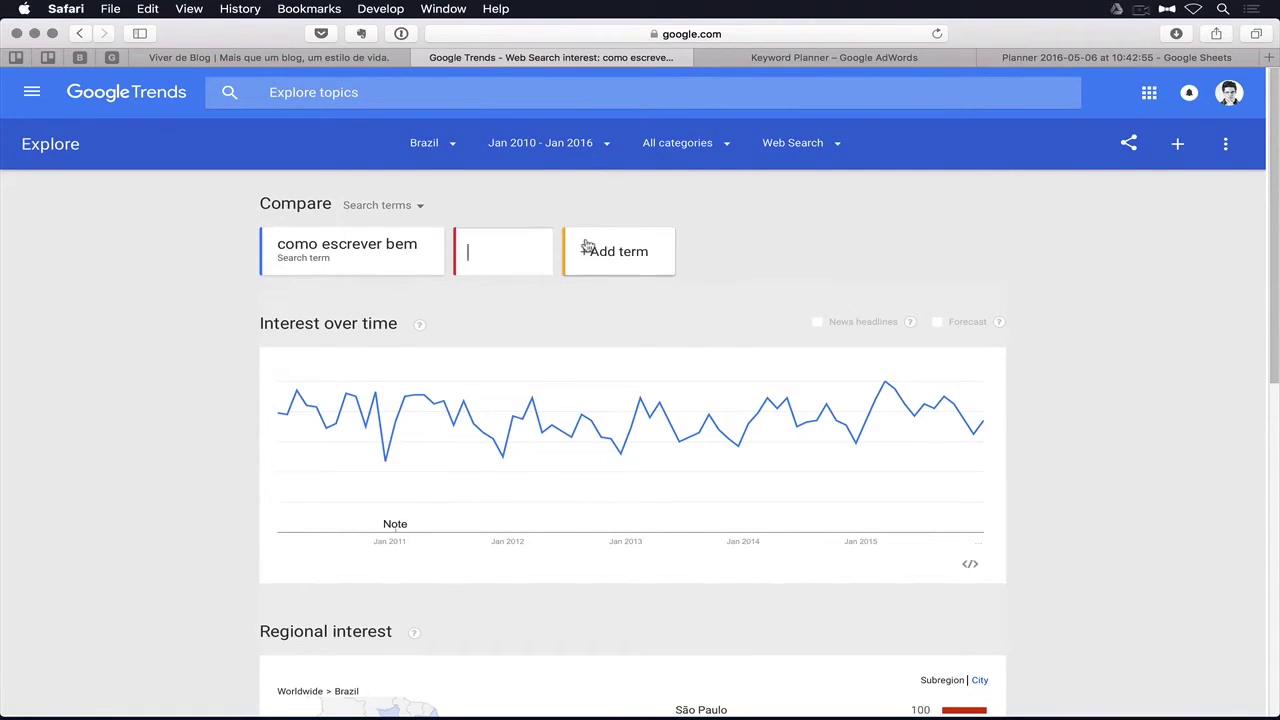
{"action": "type", "text": "escrever"}
{"action": "key", "text": "Return"}
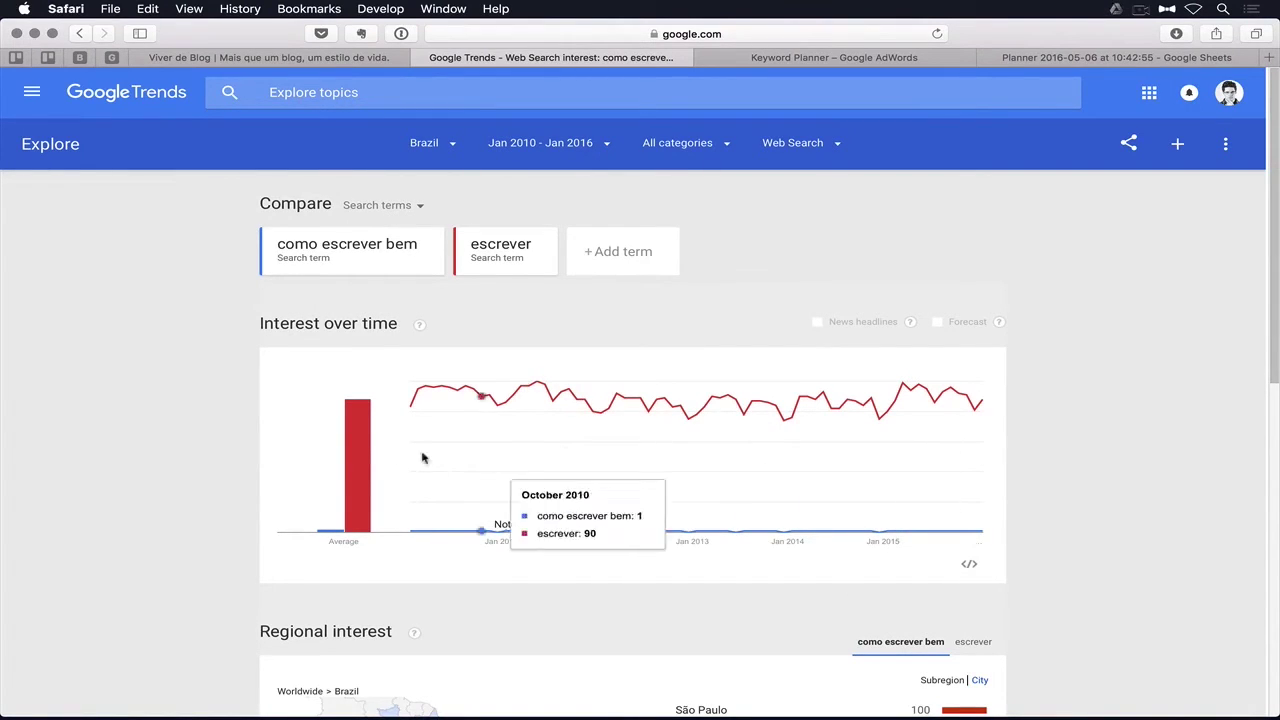
- Copy "como escrever um artigo" from the TextEdit keyword list and add it as the third comparison term in Google Trends
{"action": "left_click", "coordinate": [622, 276]}
{"action": "key", "text": "ctrl+Left"}
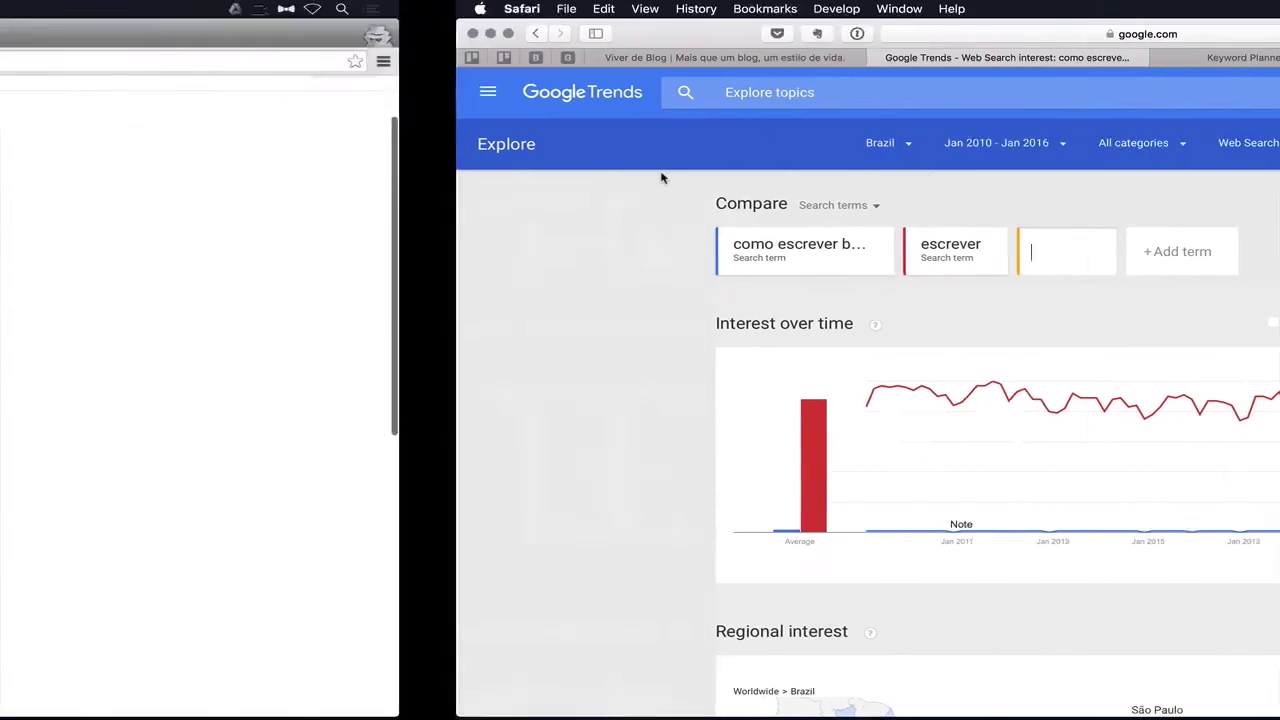
{"action": "key", "text": "super+alt+Left"}
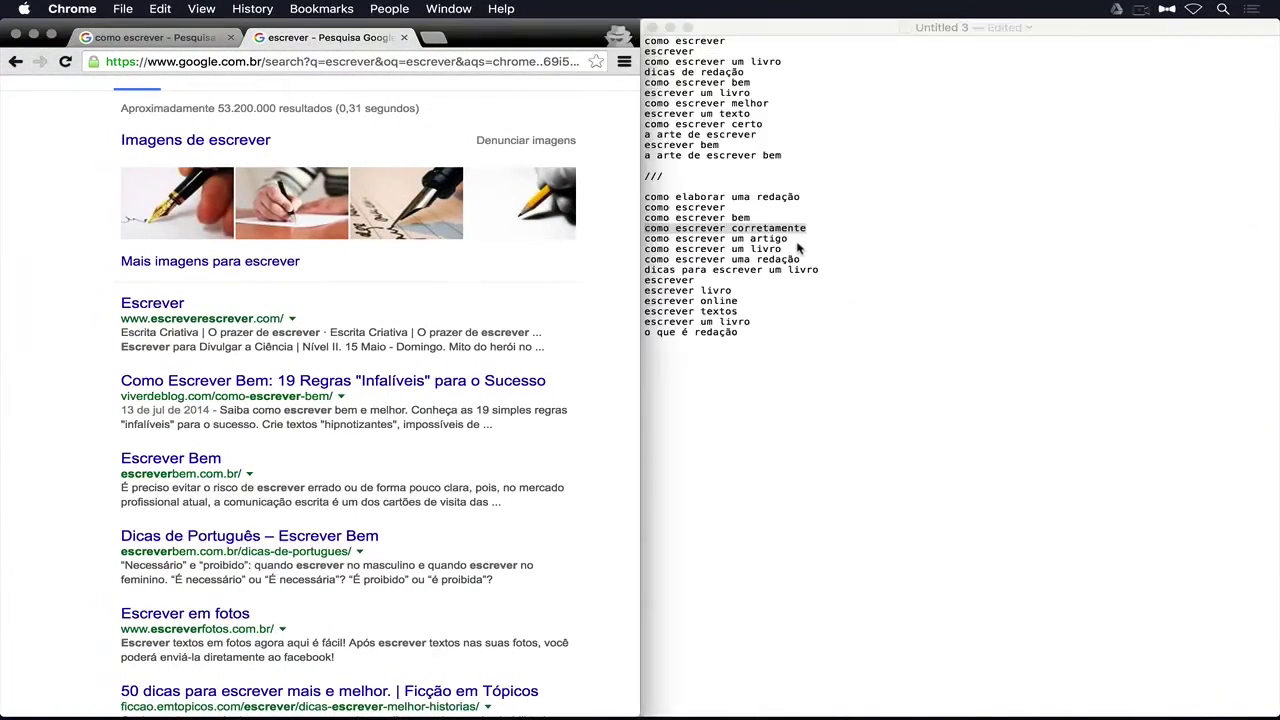
{"action": "left_click", "coordinate": [690, 444]}
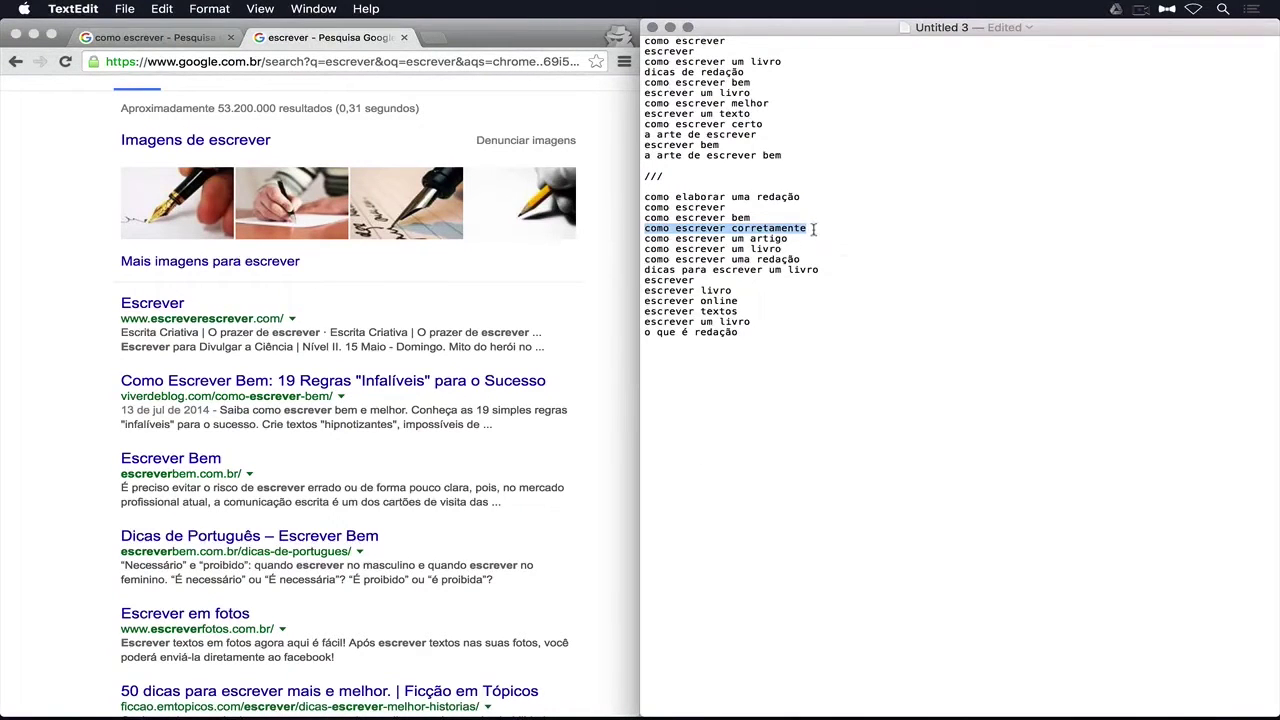
{"action": "key", "text": "super+c"}
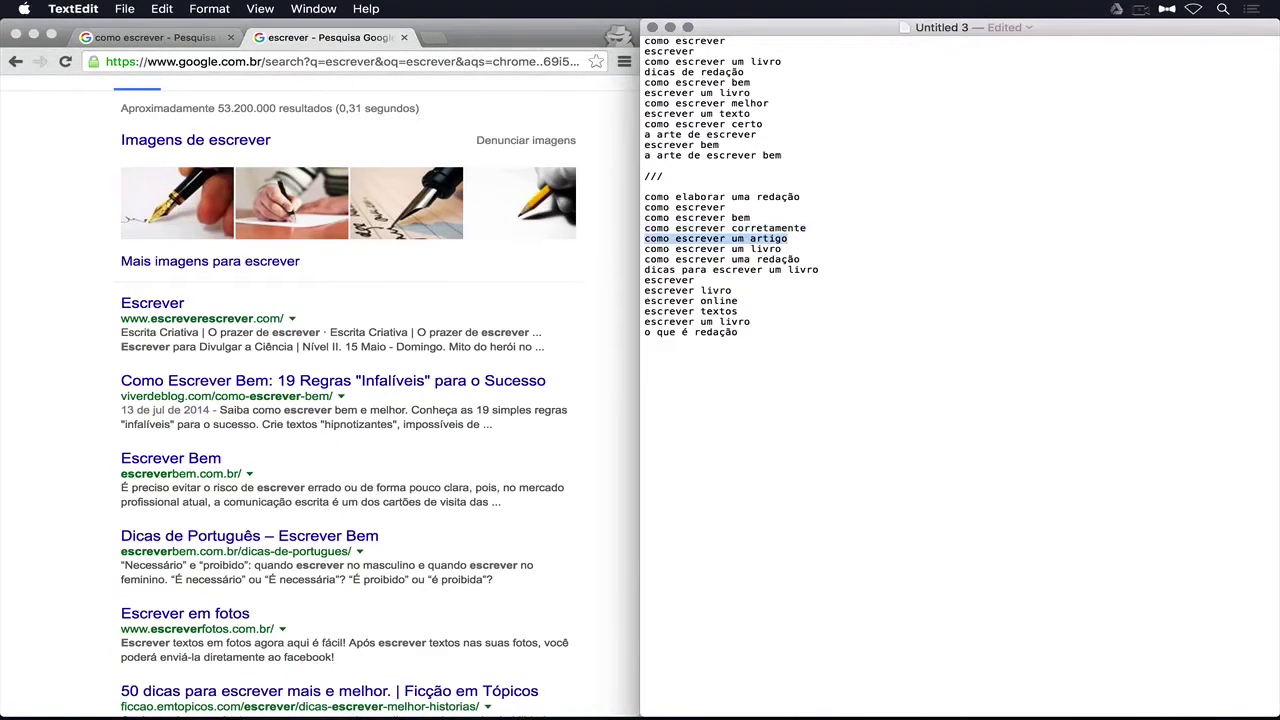
{"action": "key", "text": "ctrl+Right"}
{"action": "left_click", "coordinate": [622, 251]}
{"action": "key", "text": "super+v"}
{"action": "key", "text": "Return"}
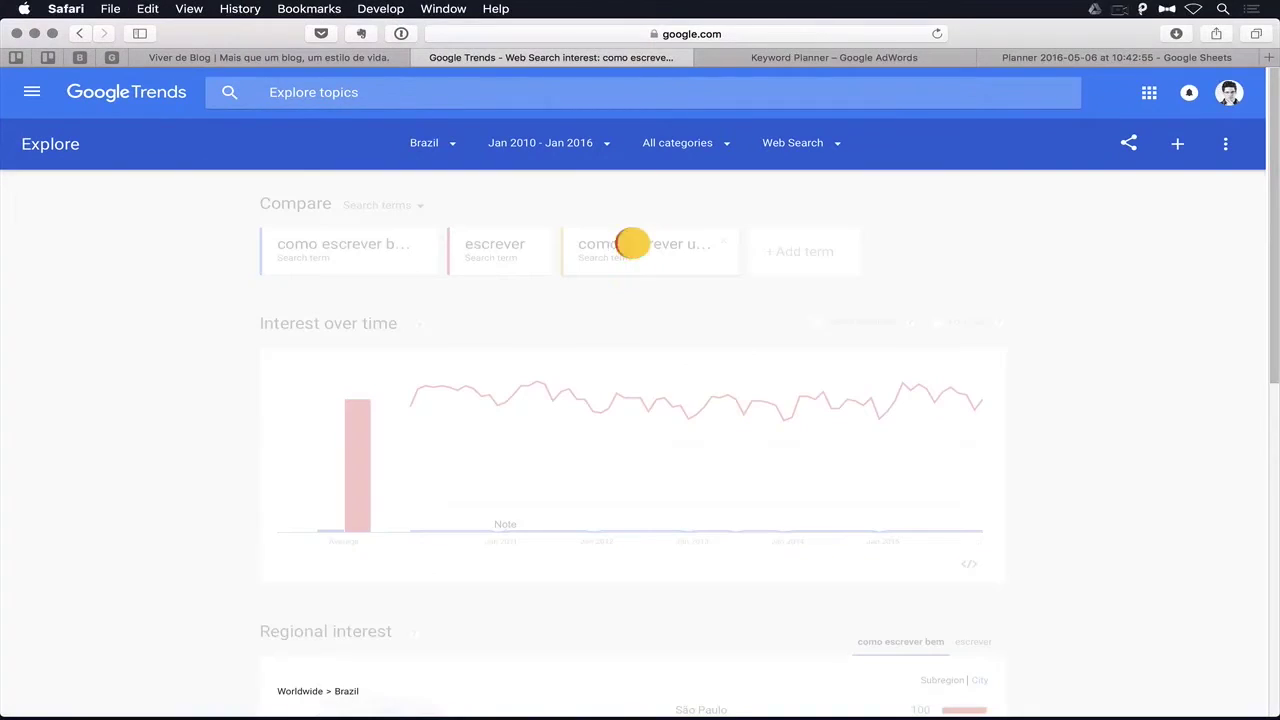
- Copy "como escrever um livro" from the TextEdit keyword list and add it as the fourth comparison term in Google Trends
{"action": "key", "text": "ctrl+Left"}
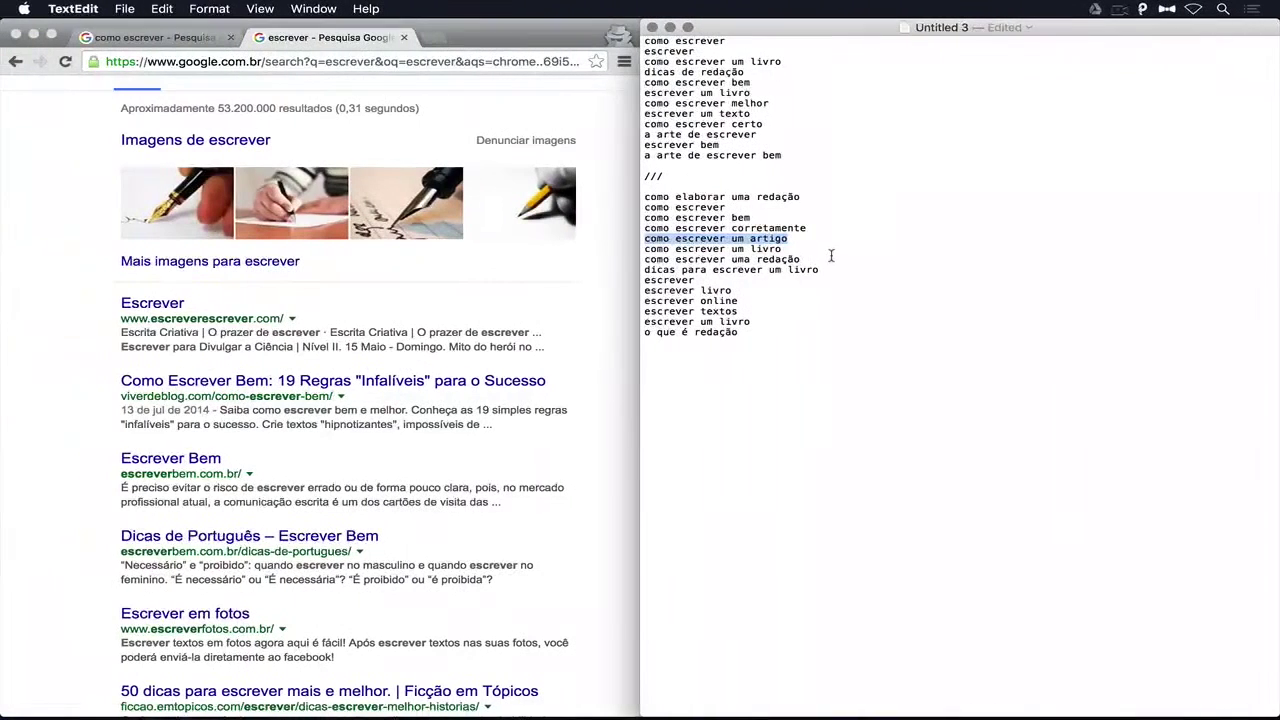
{"action": "left_click", "coordinate": [830, 252]}
{"action": "key", "text": "super+shift+Left"}
{"action": "key", "text": "super+c"}
{"action": "key", "text": "ctrl+Right"}
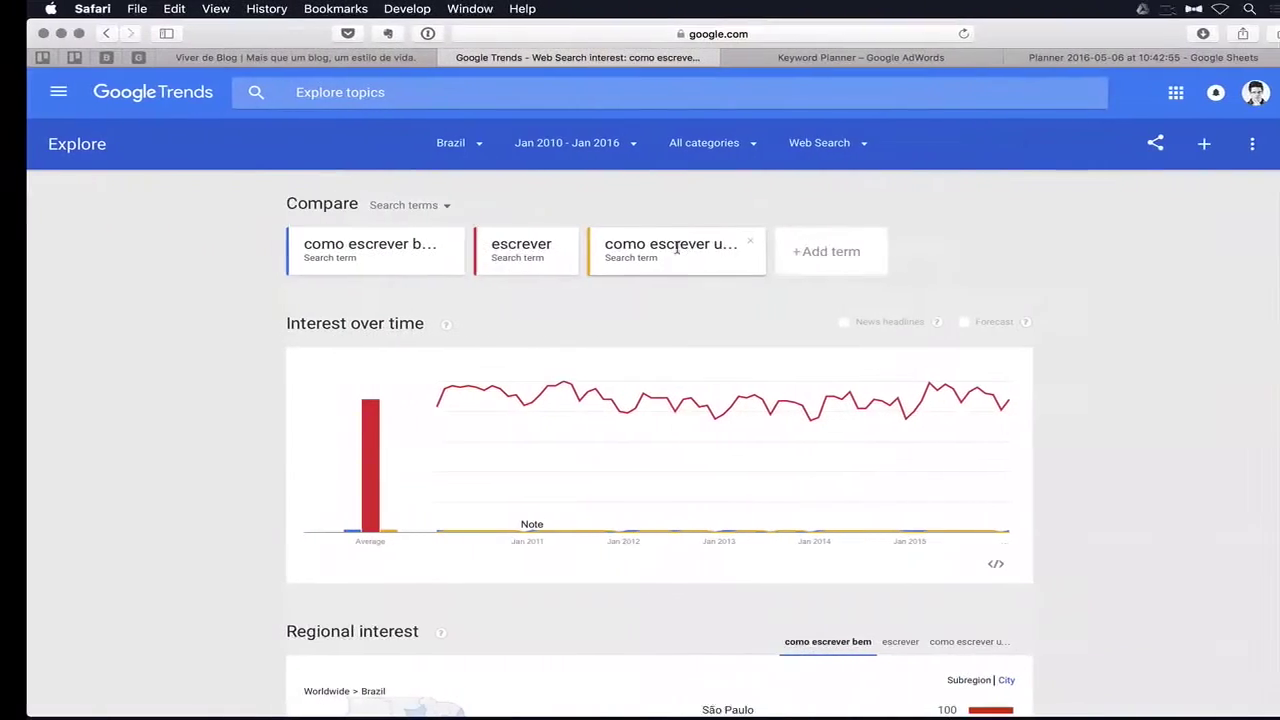
{"action": "left_click", "coordinate": [830, 252]}
{"action": "key", "text": "super+v"}
{"action": "key", "text": "Return"}
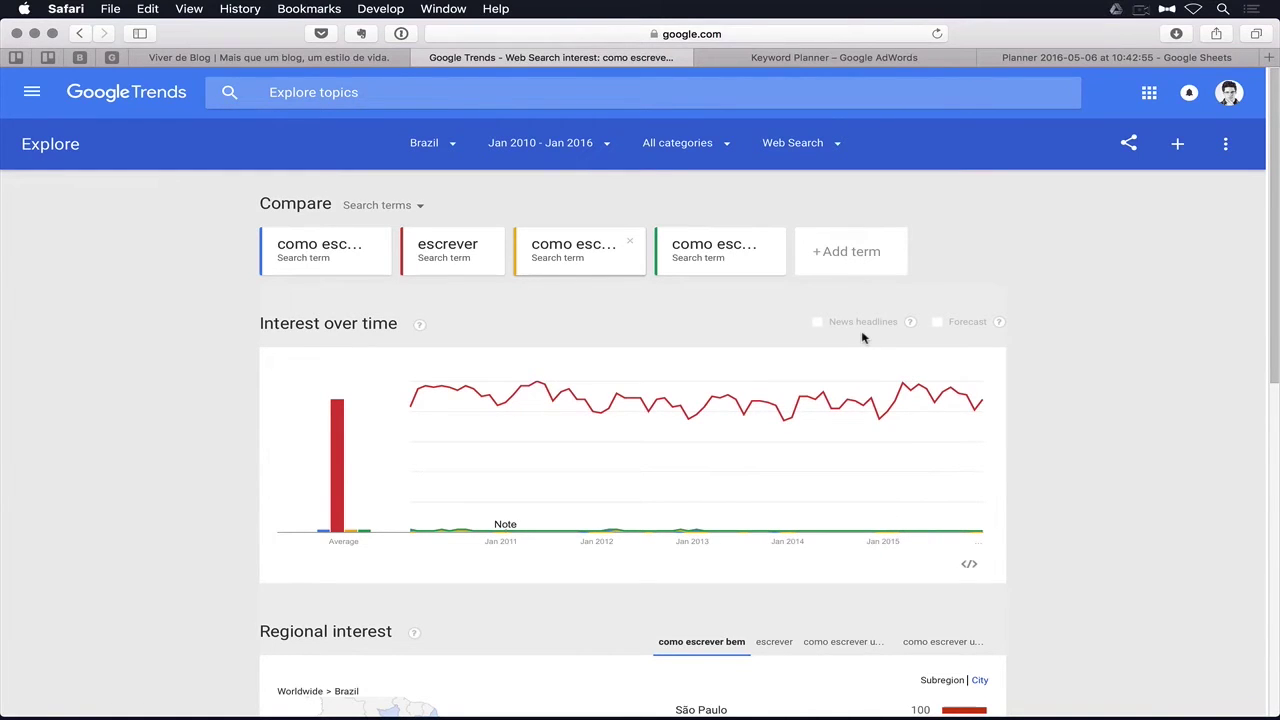
- In the Keyword Planner sheet, make the "escrever" row bold from the keyword through its suggested bid (J13:M13)
{"action": "key", "text": "ctrl+Tab"}
{"action": "key", "text": "ctrl+Tab"}
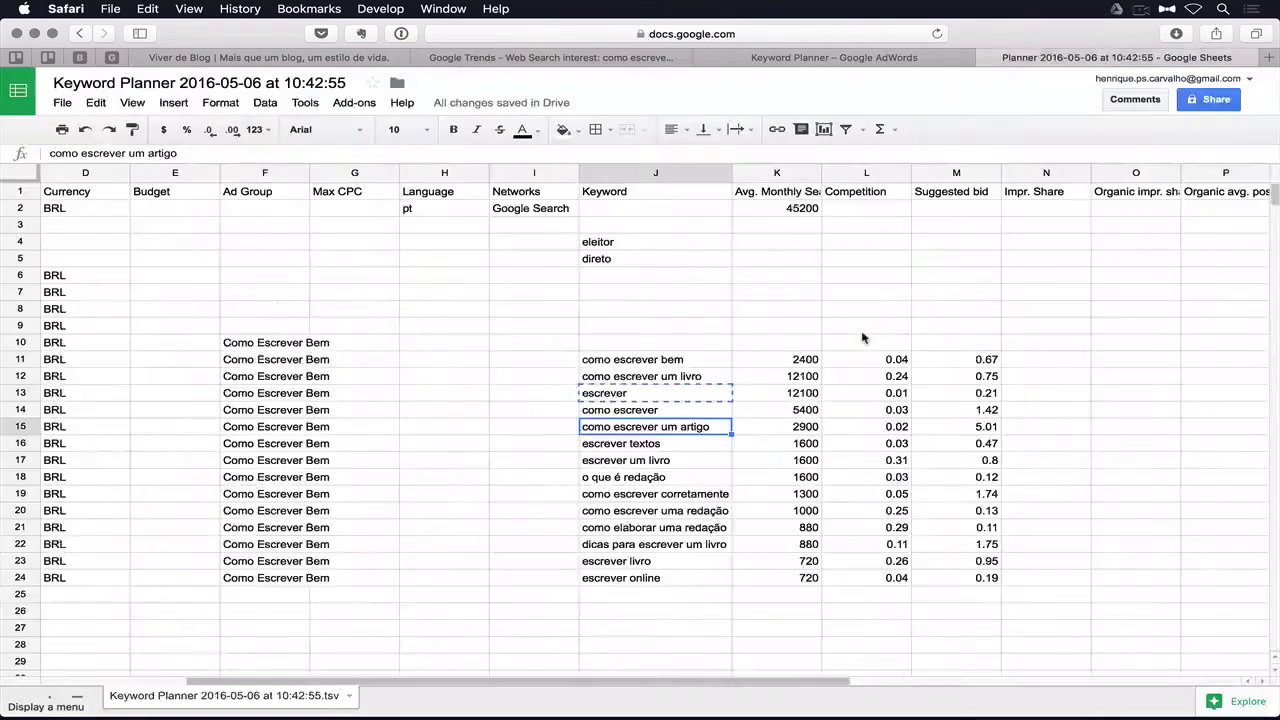
{"action": "left_click", "coordinate": [728, 392]}
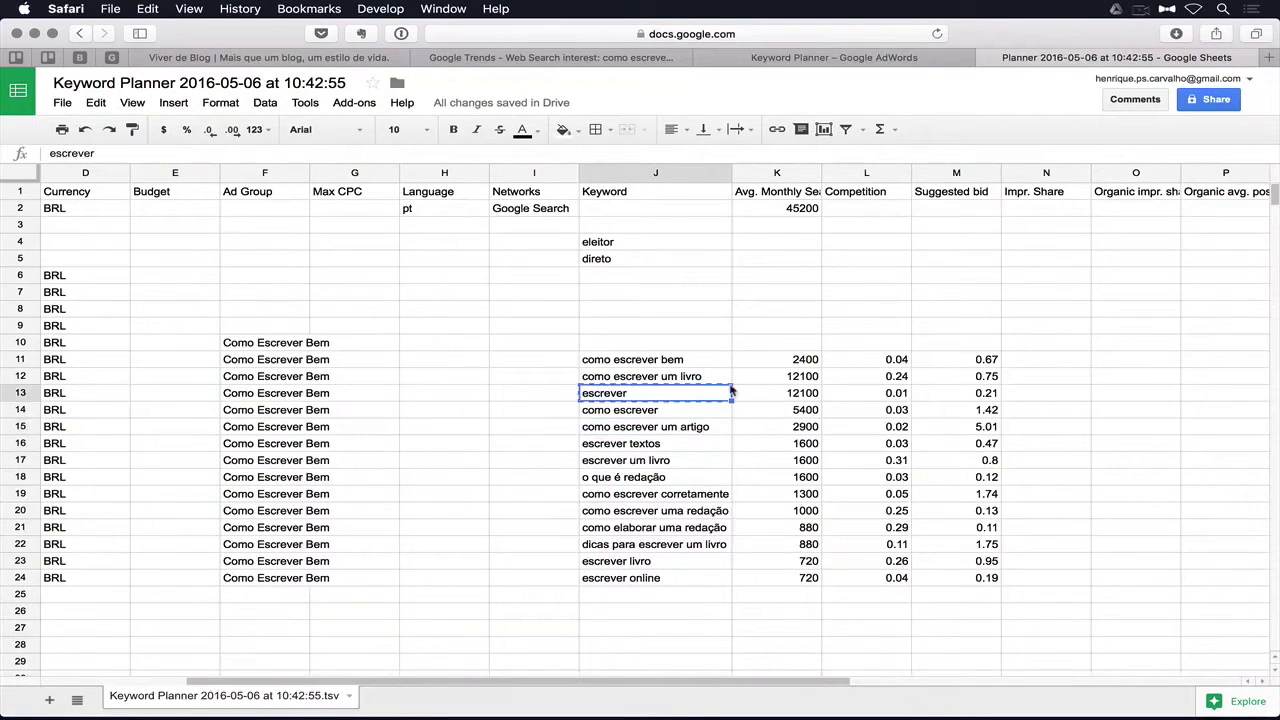
{"action": "left_click", "coordinate": [988, 393], "text": "shift"}
{"action": "key", "text": "ctrl+b"}
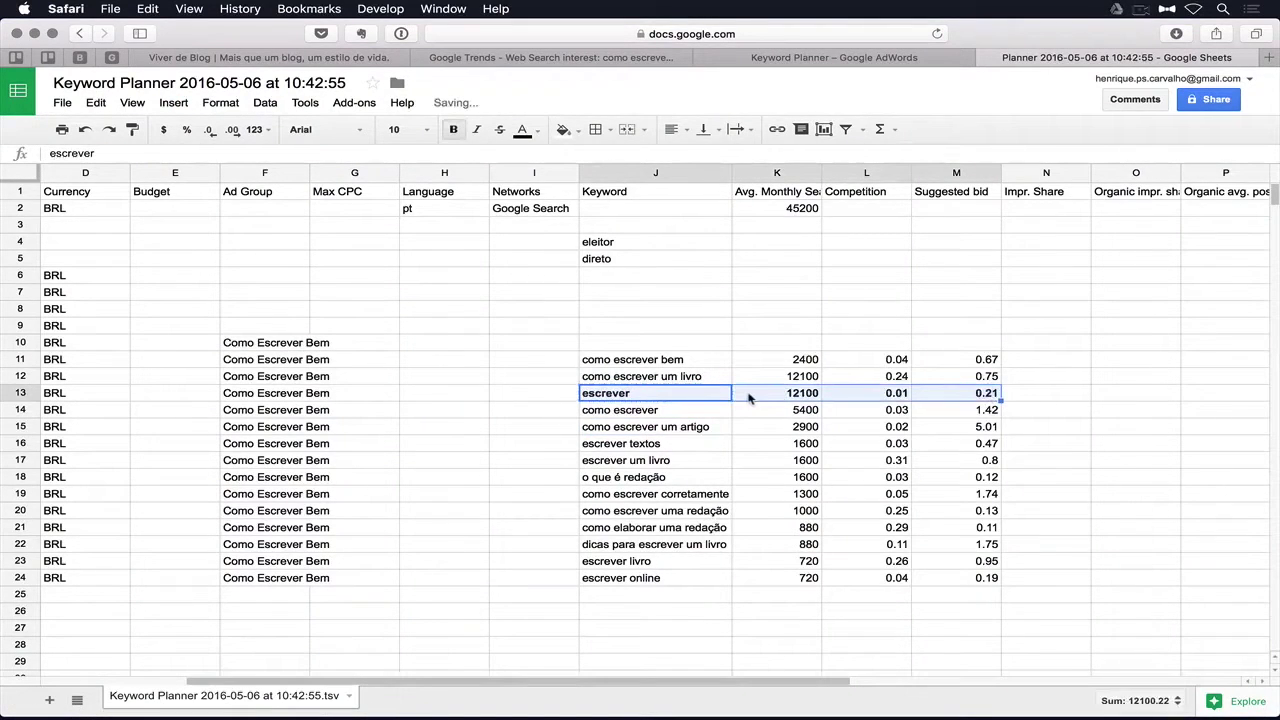
{"action": "left_click", "coordinate": [748, 397]}
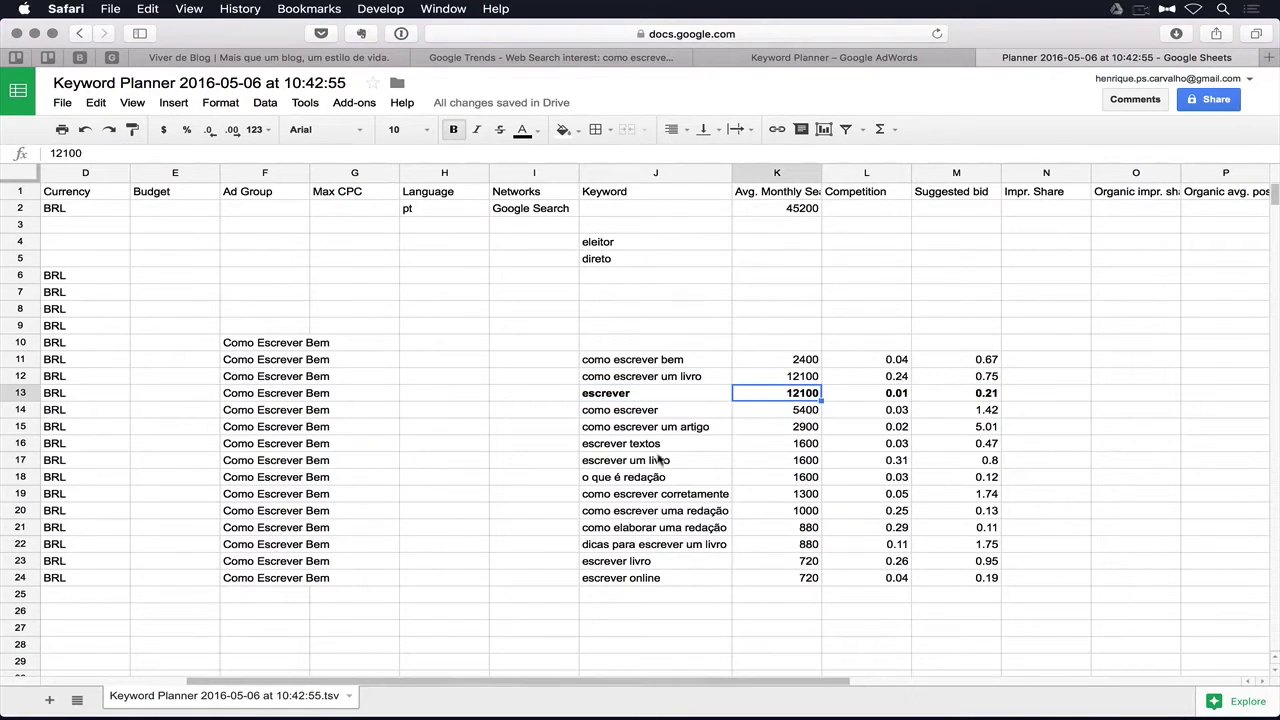
- Examine the search volume, competition and suggested bid of "como escrever bem" in row 11 against the neighbouring keywords
{"action": "left_click_drag", "start_coordinate": [692, 412], "coordinate": [770, 411]}
{"action": "key", "text": "Up"}
{"action": "key", "text": "Up"}
{"action": "key", "text": "Up"}
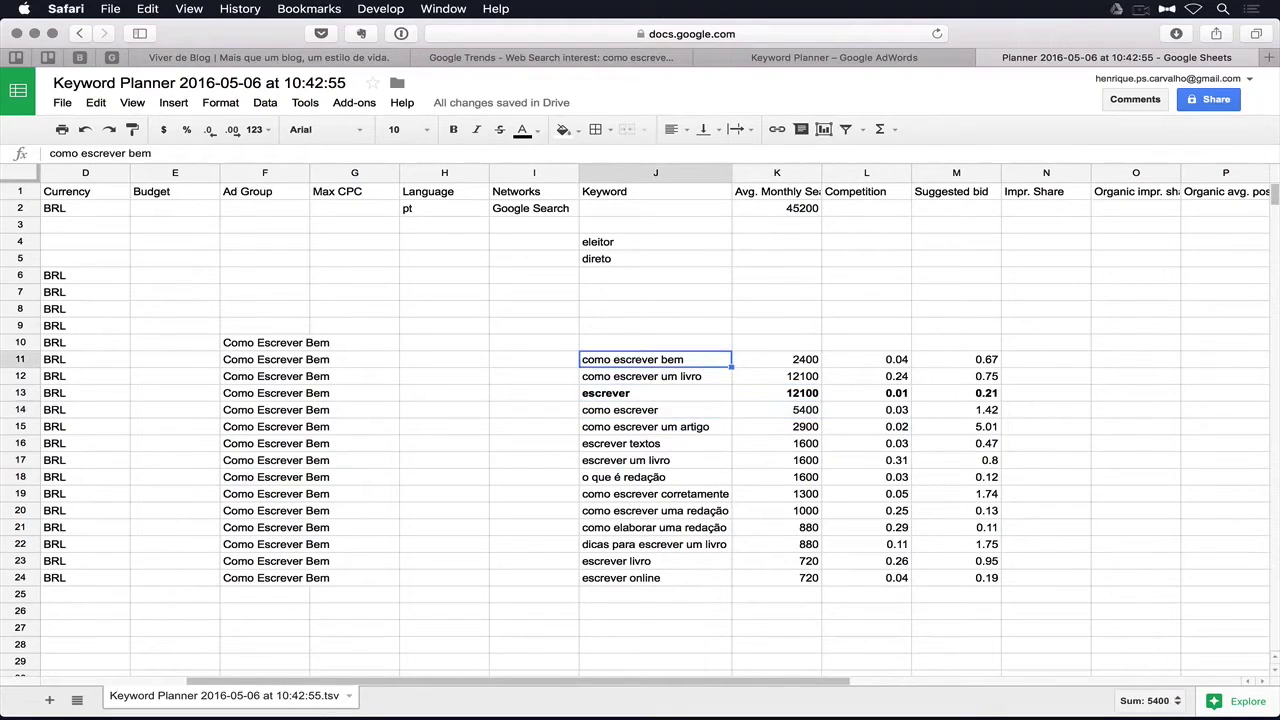
{"action": "key", "text": "shift+Right"}
{"action": "key", "text": "shift+Right"}
{"action": "key", "text": "shift+Right"}
{"action": "key", "text": "shift+Left"}
{"action": "key", "text": "shift+Left"}
{"action": "key", "text": "shift+Left"}
{"action": "key", "text": "Right"}
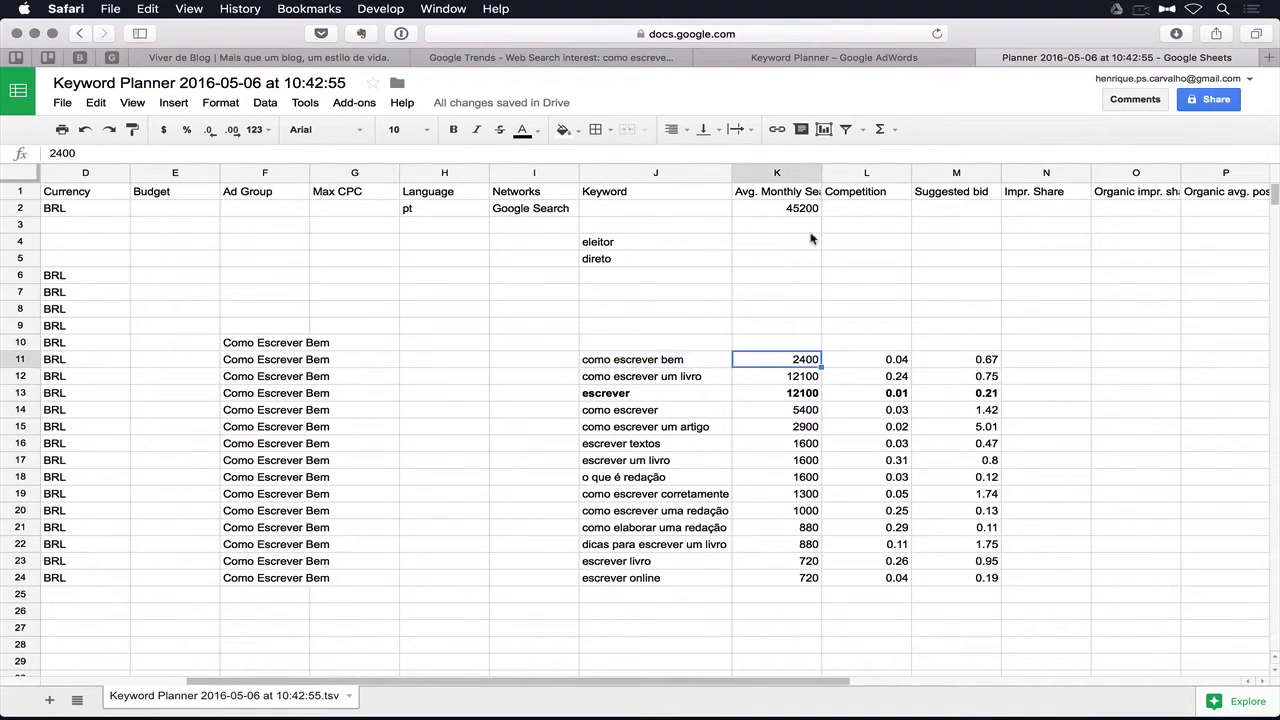
- In the AdWords Keyword Planner, replace the product or service with "emagrecimento" and get its keyword ideas
{"action": "left_click", "coordinate": [834, 58]}
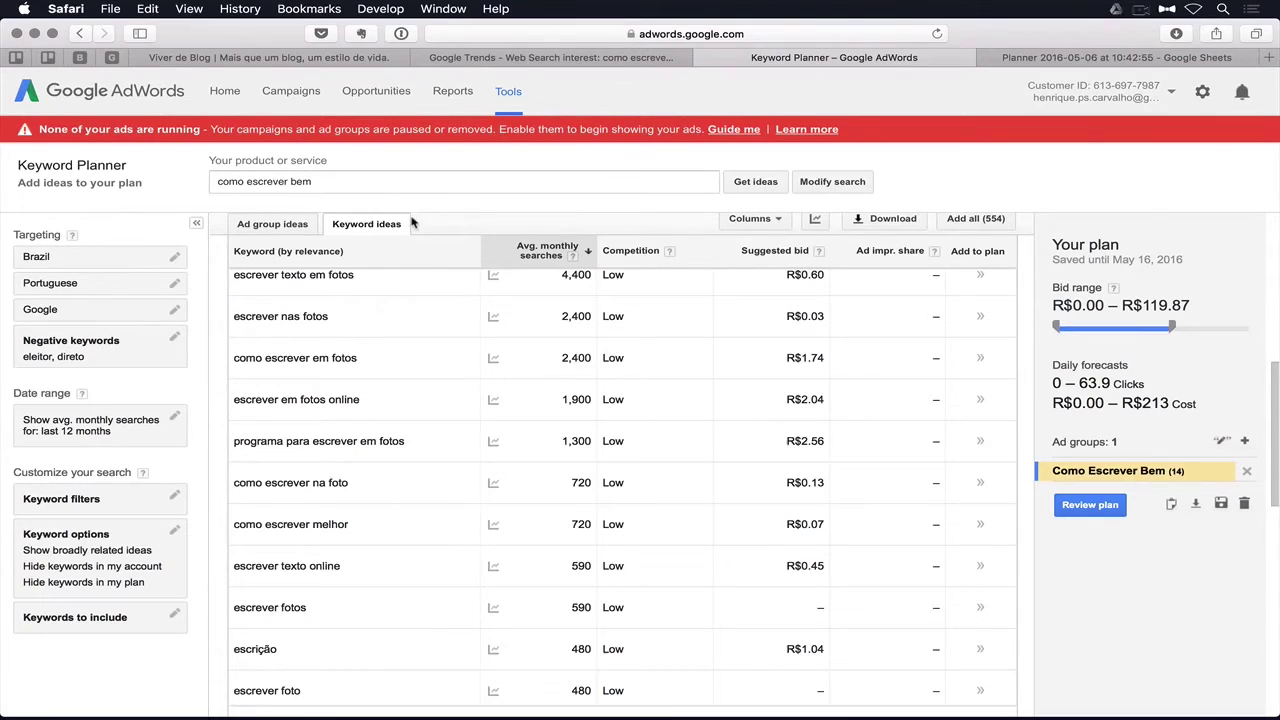
{"action": "triple_click", "coordinate": [340, 182]}
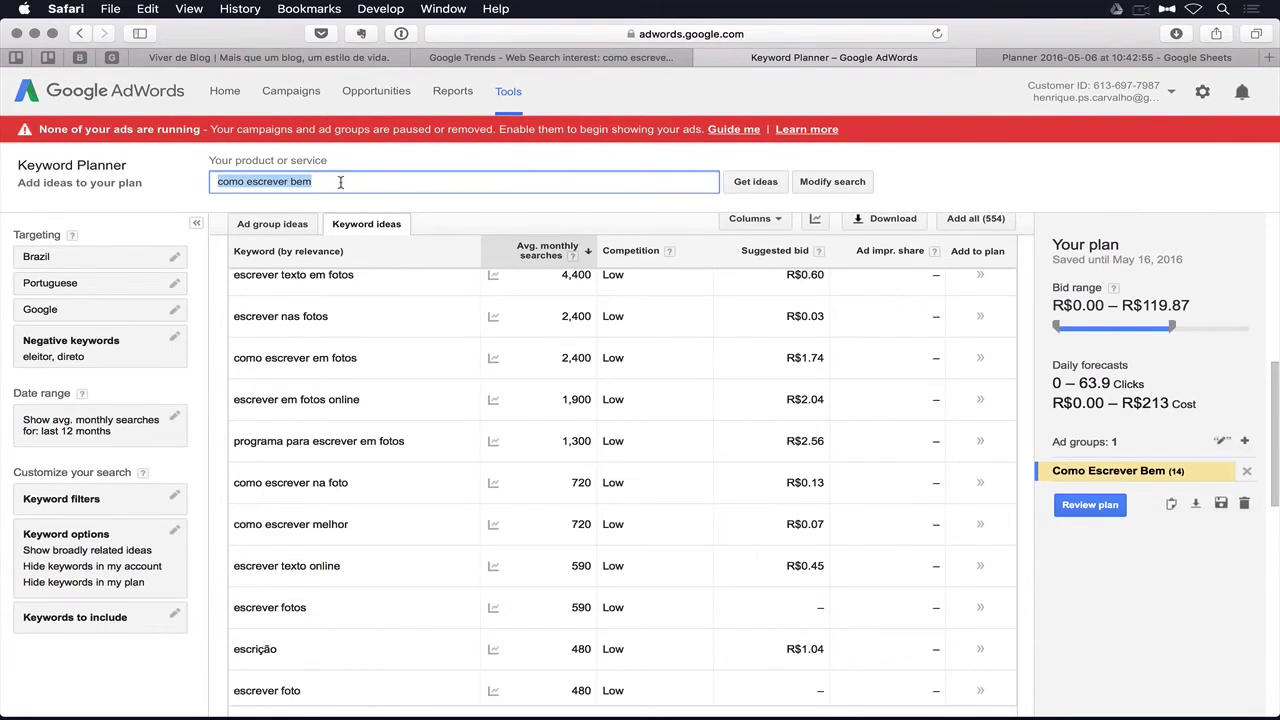
{"action": "type", "text": "emagrecimento"}
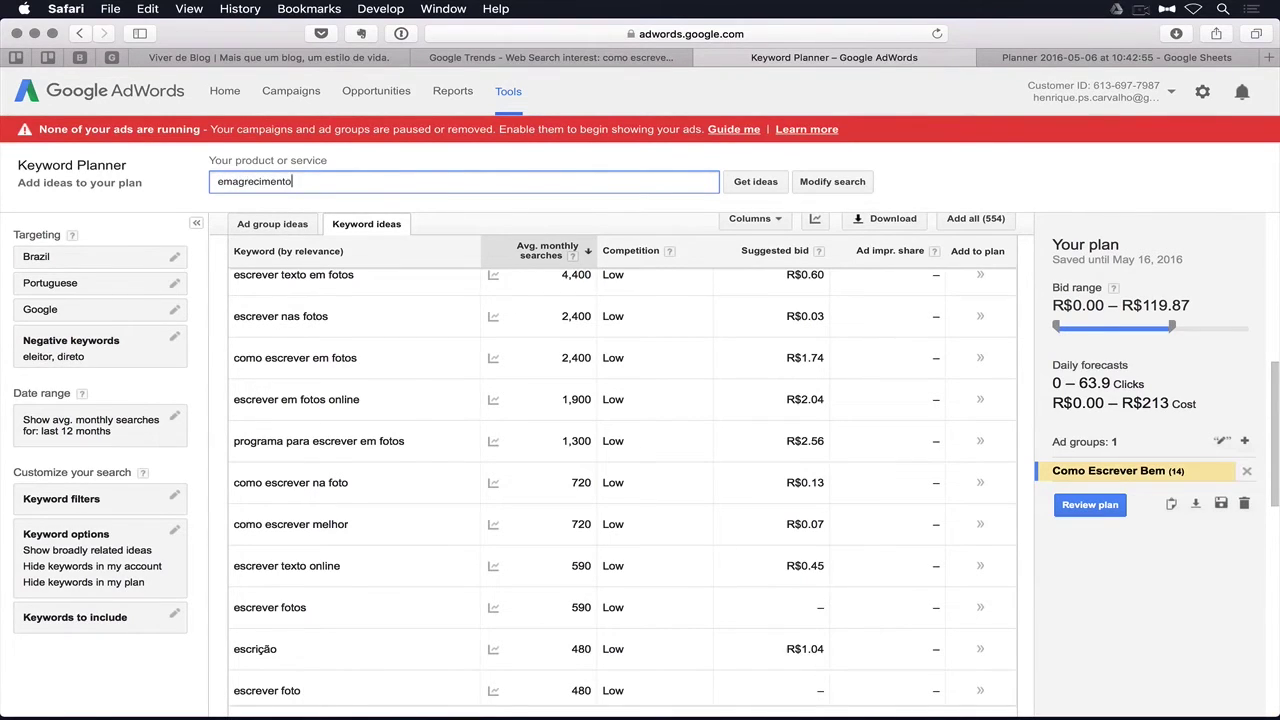
{"action": "key", "text": "Return"}
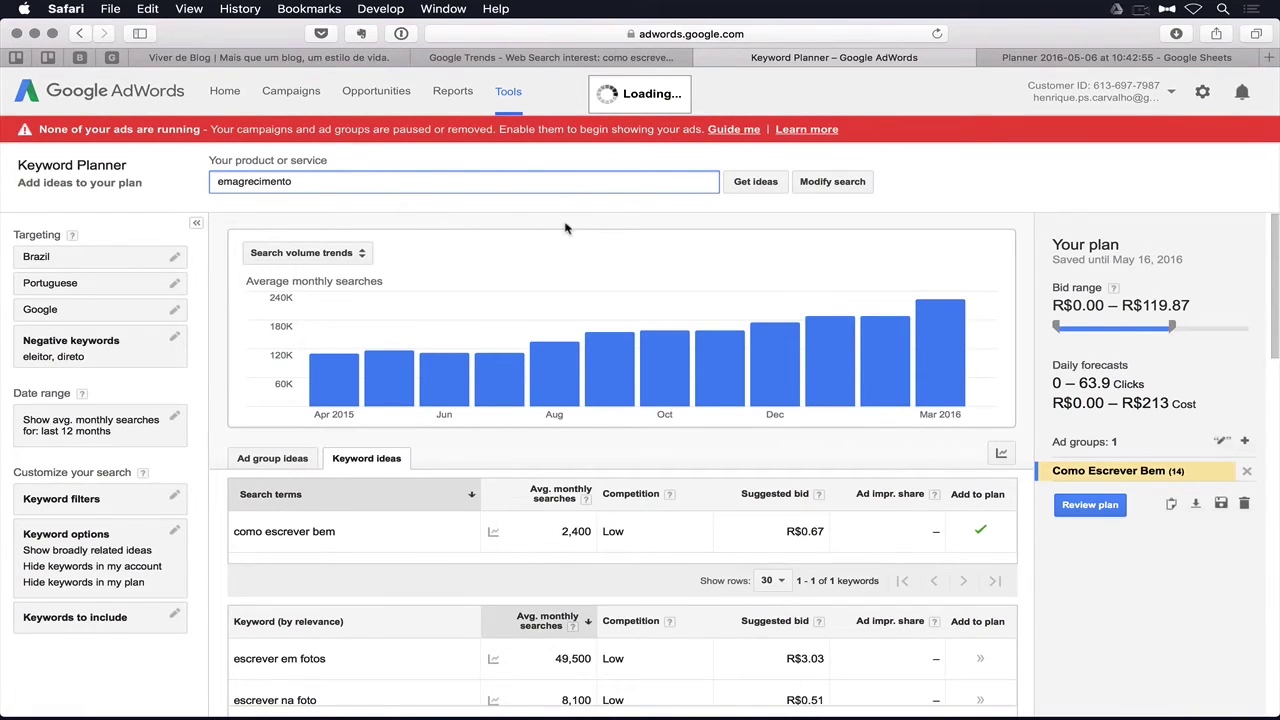
{"action": "scroll", "coordinate": [565, 229], "scroll_direction": "up", "scroll_amount": 1}
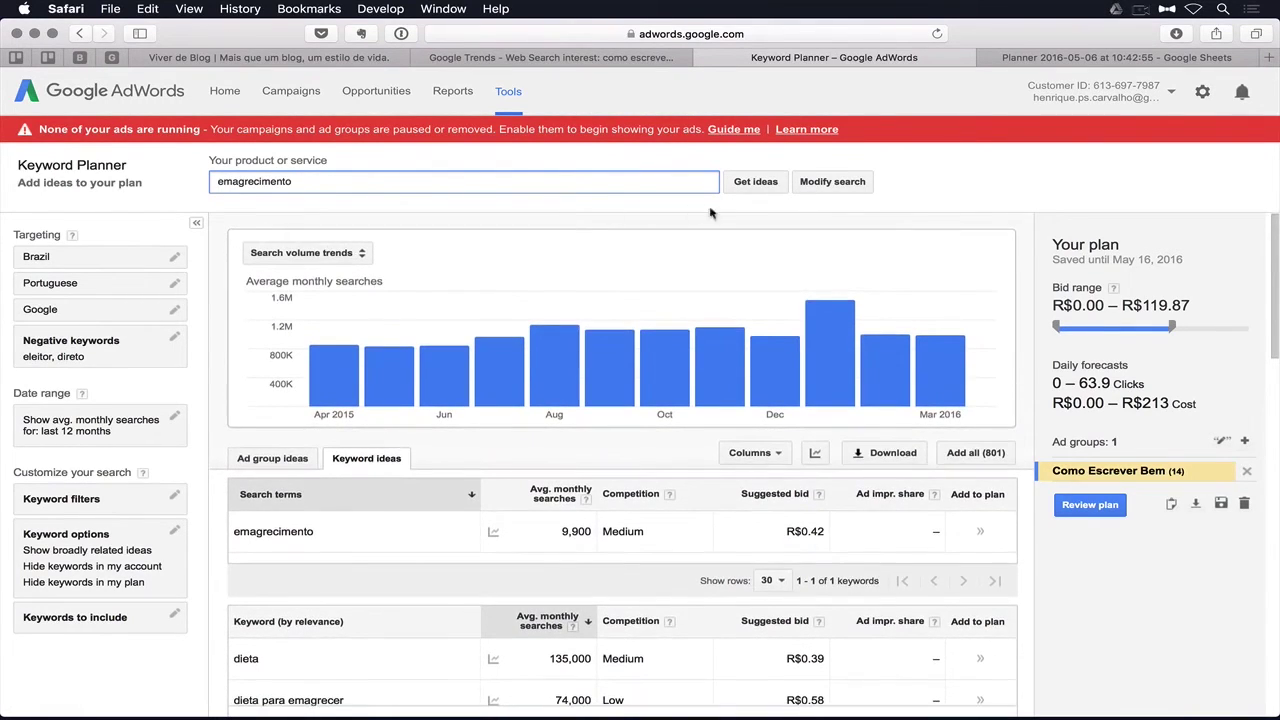
- Examine the monthly searches, competition and search trends of "emagrecimento" and related ideas such as "dieta" and "dieta para emagrecer"
{"action": "scroll", "coordinate": [598, 369], "scroll_direction": "down", "scroll_amount": 3}
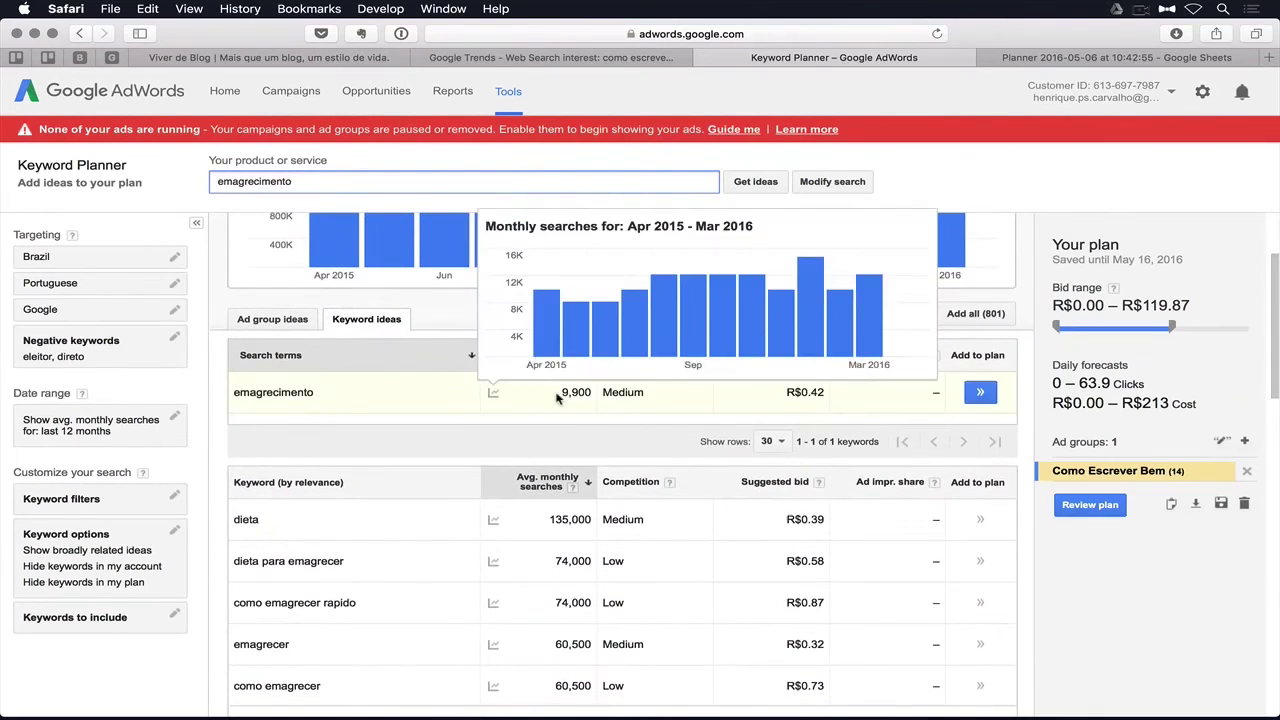
{"action": "scroll", "coordinate": [557, 398], "scroll_direction": "down", "scroll_amount": 2}
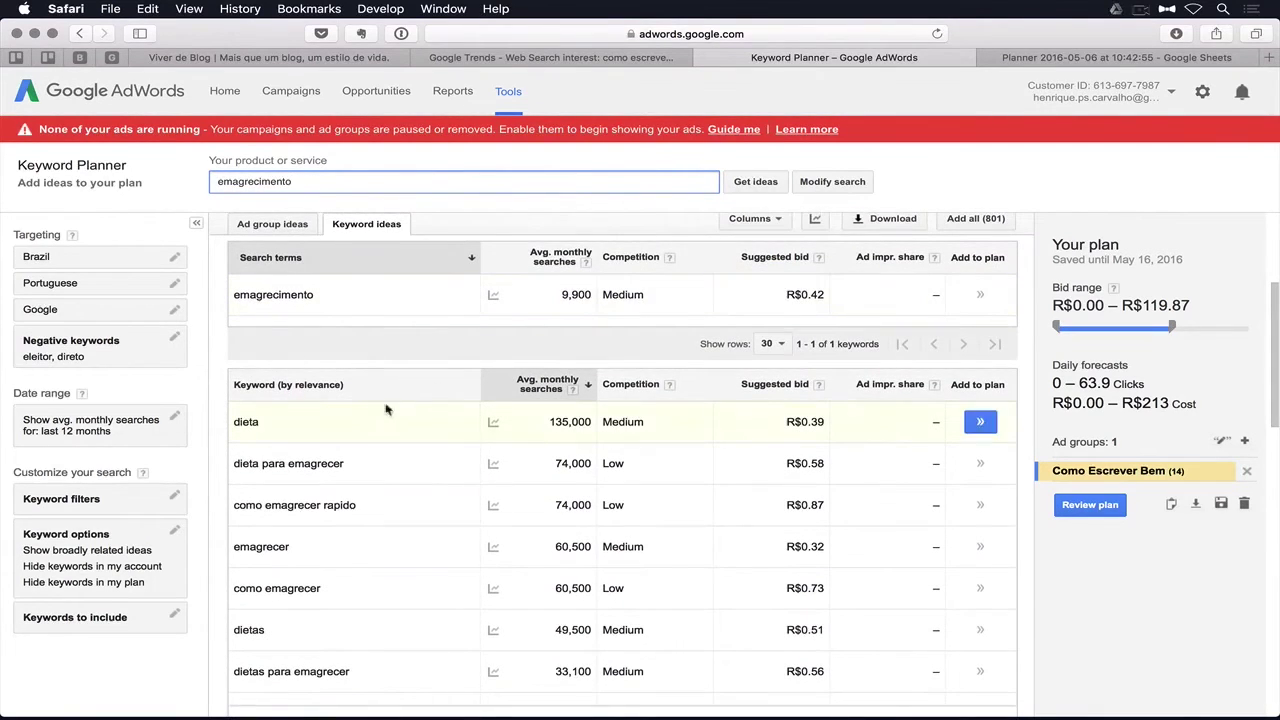
{"action": "mouse_move", "coordinate": [495, 423]}
{"action": "scroll", "coordinate": [398, 362], "scroll_direction": "up", "scroll_amount": 1}
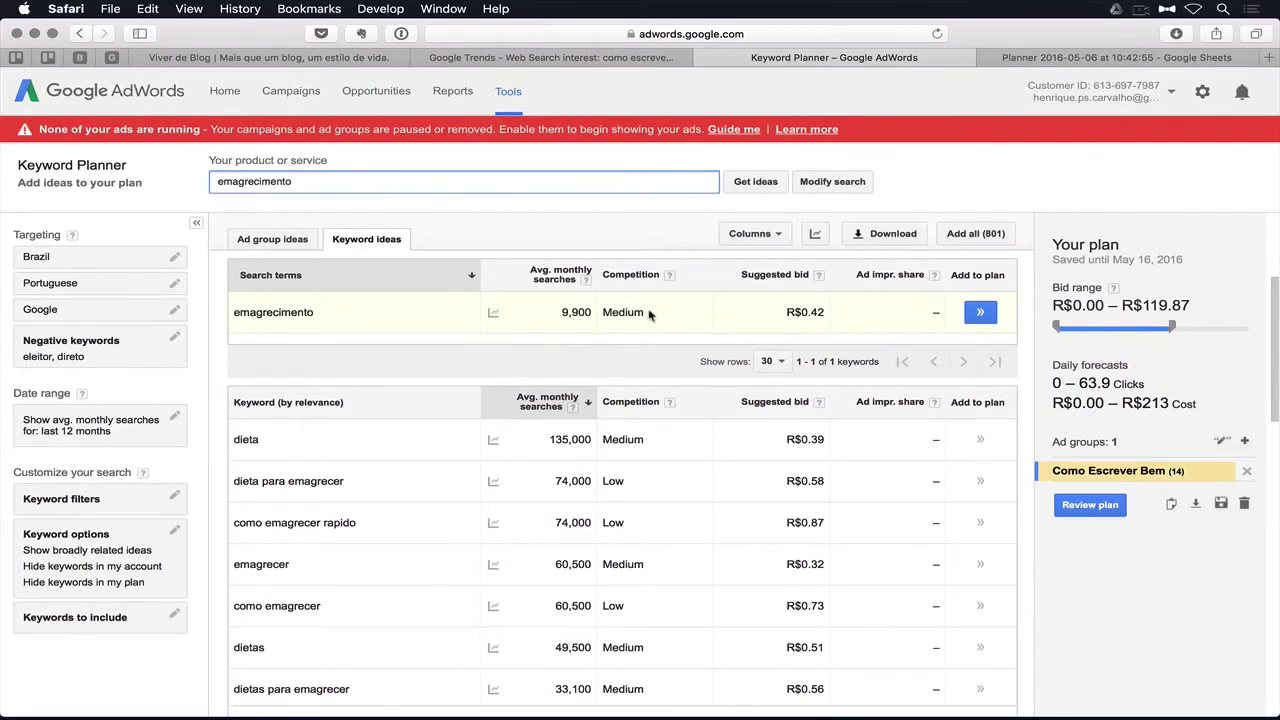
{"action": "scroll", "coordinate": [646, 352], "scroll_direction": "down", "scroll_amount": 3}
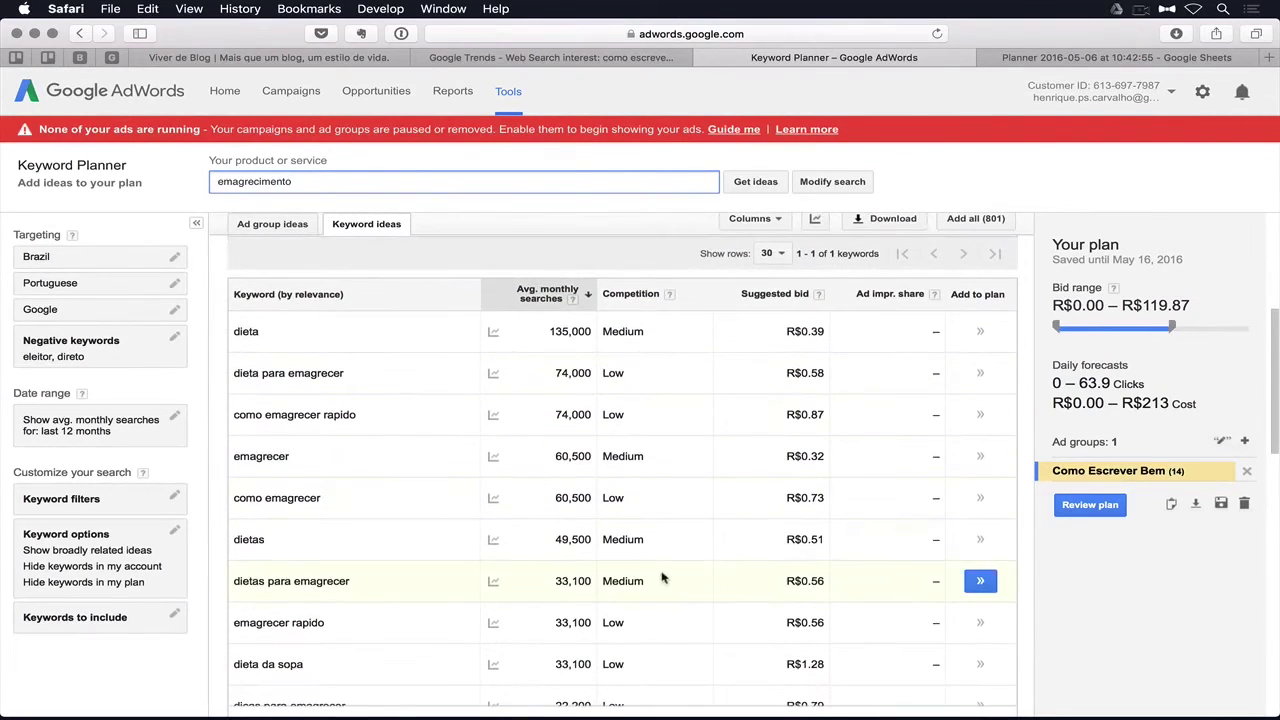
{"action": "scroll", "coordinate": [600, 378], "scroll_direction": "up", "scroll_amount": 2}
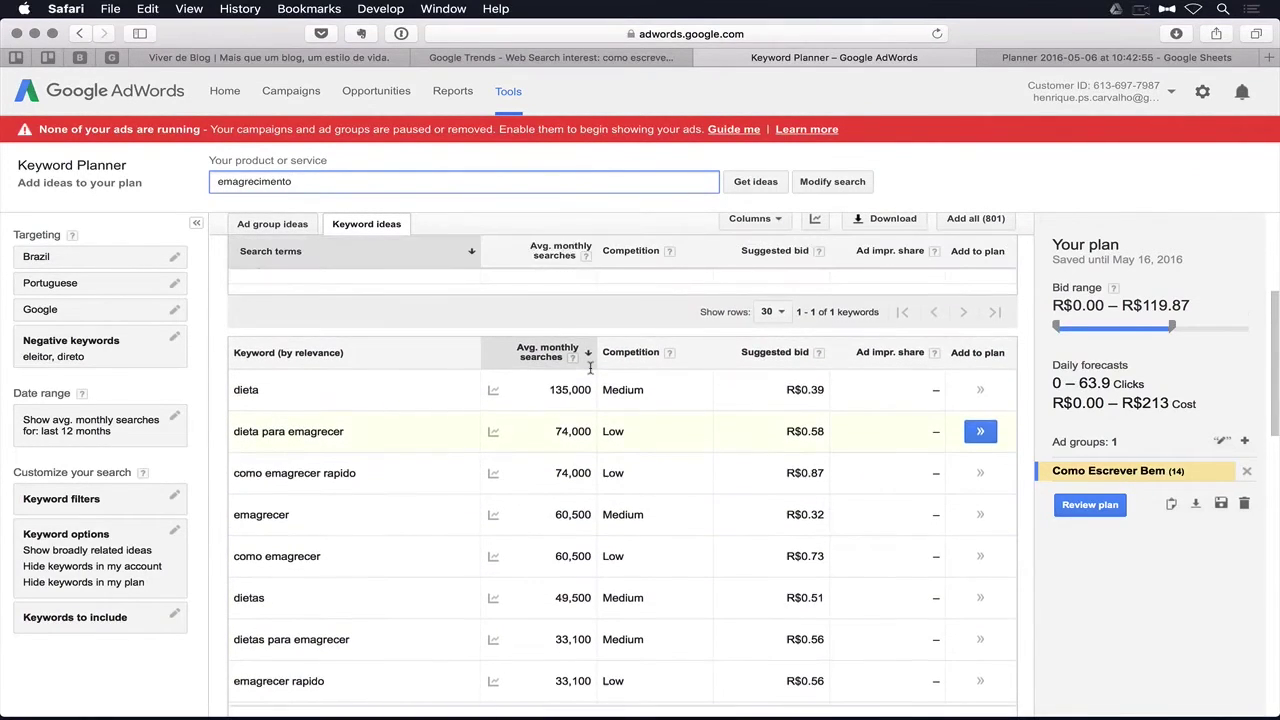
{"action": "mouse_move", "coordinate": [493, 390]}
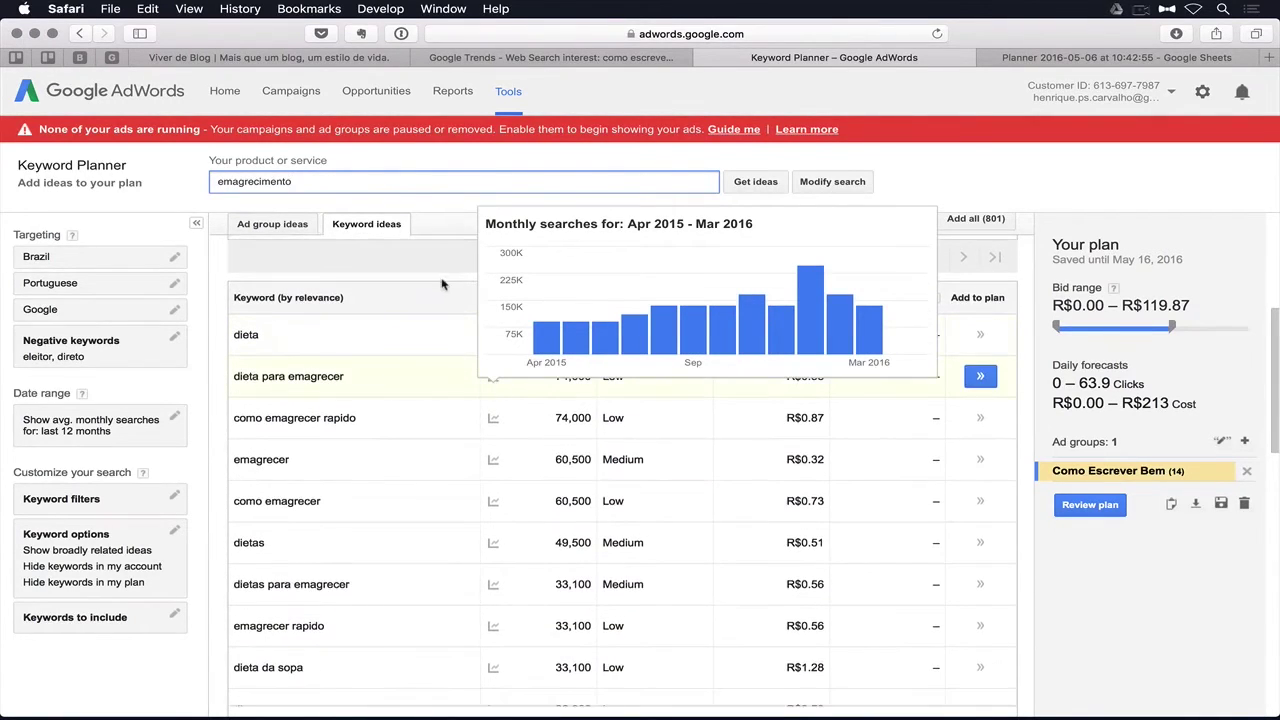
{"action": "scroll", "coordinate": [443, 285], "scroll_direction": "up", "scroll_amount": 2}
{"action": "scroll", "coordinate": [399, 253], "scroll_direction": "up", "scroll_amount": 2}
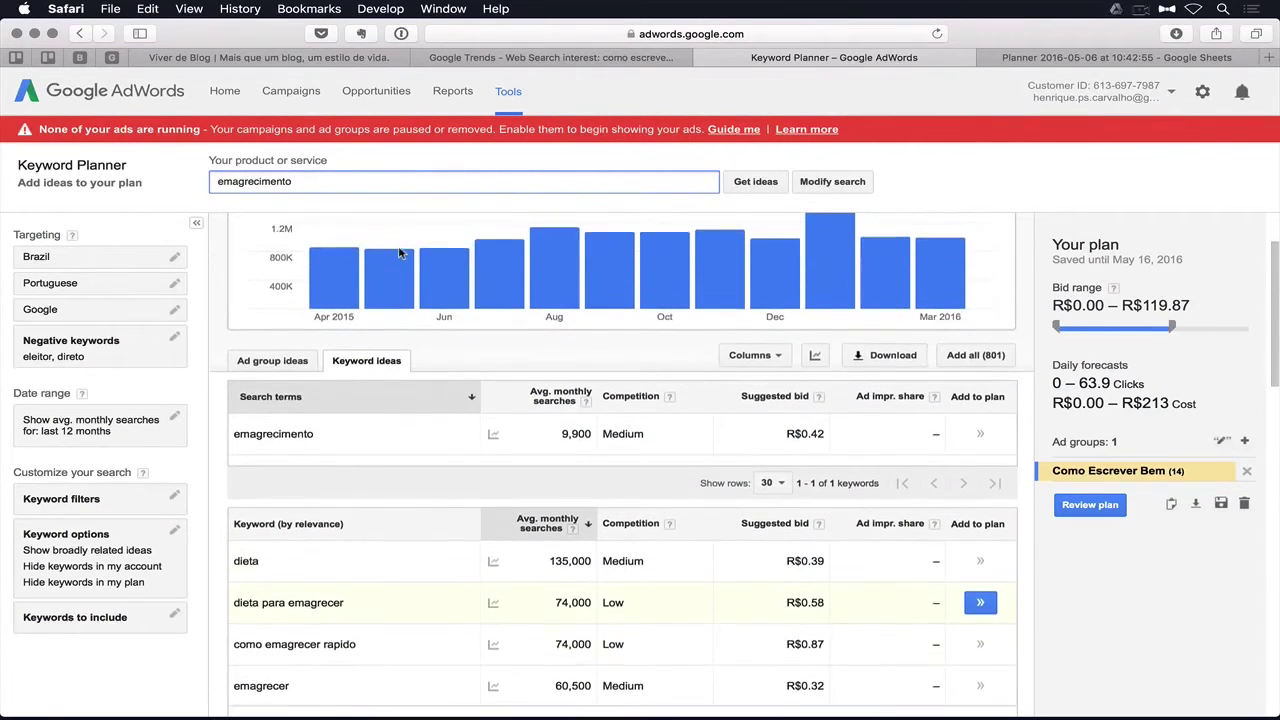
{"action": "scroll", "coordinate": [430, 280], "scroll_direction": "down", "scroll_amount": 1}
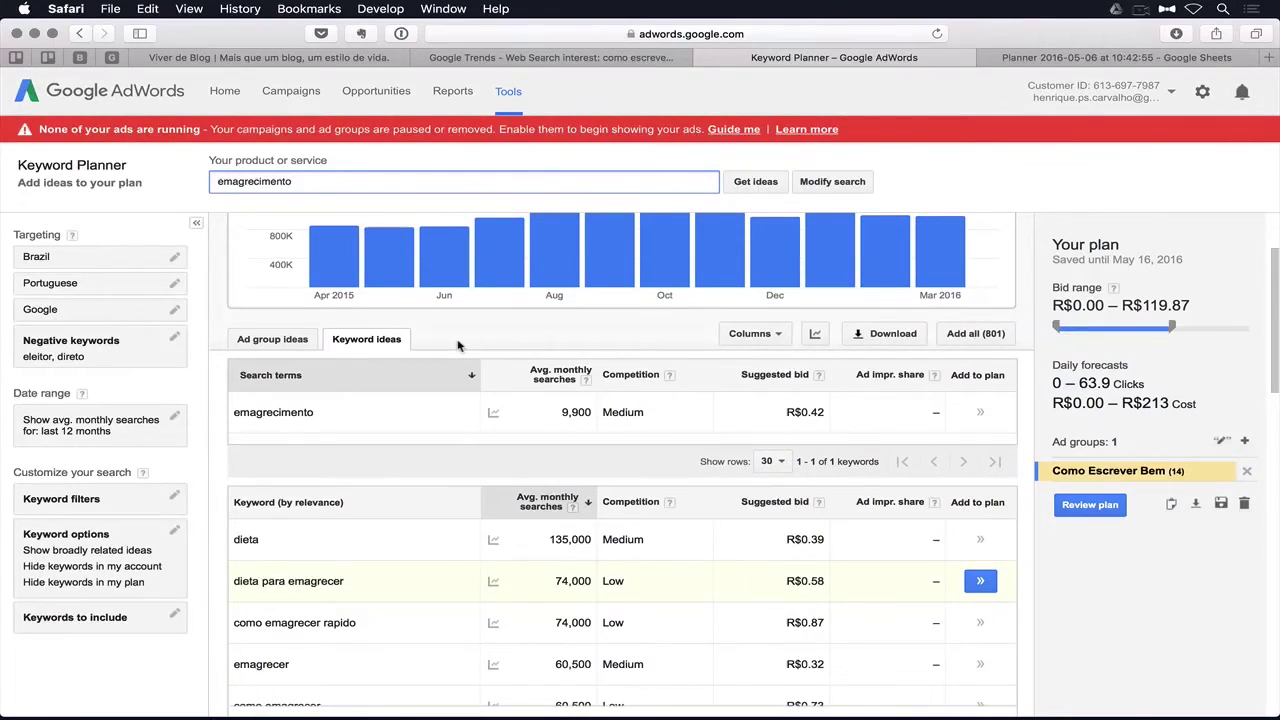
{"action": "scroll", "coordinate": [460, 340], "scroll_direction": "down", "scroll_amount": 3}
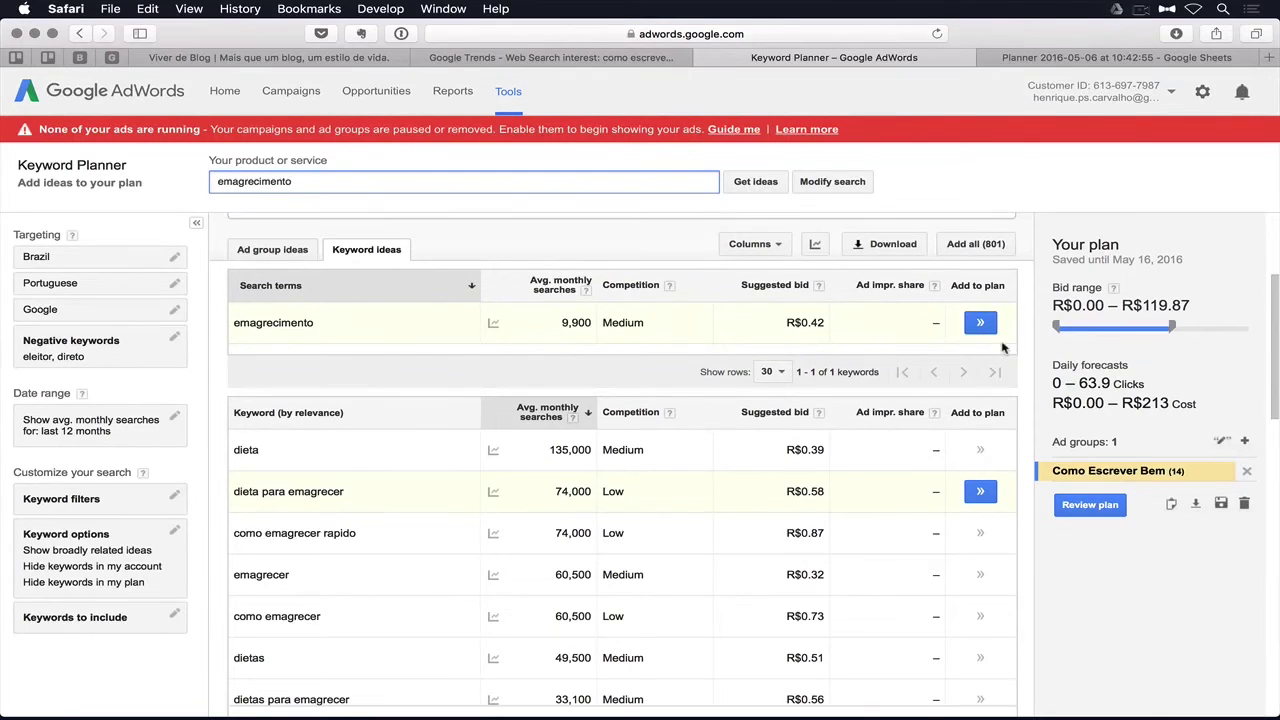
{"action": "left_click", "coordinate": [1171, 505]}
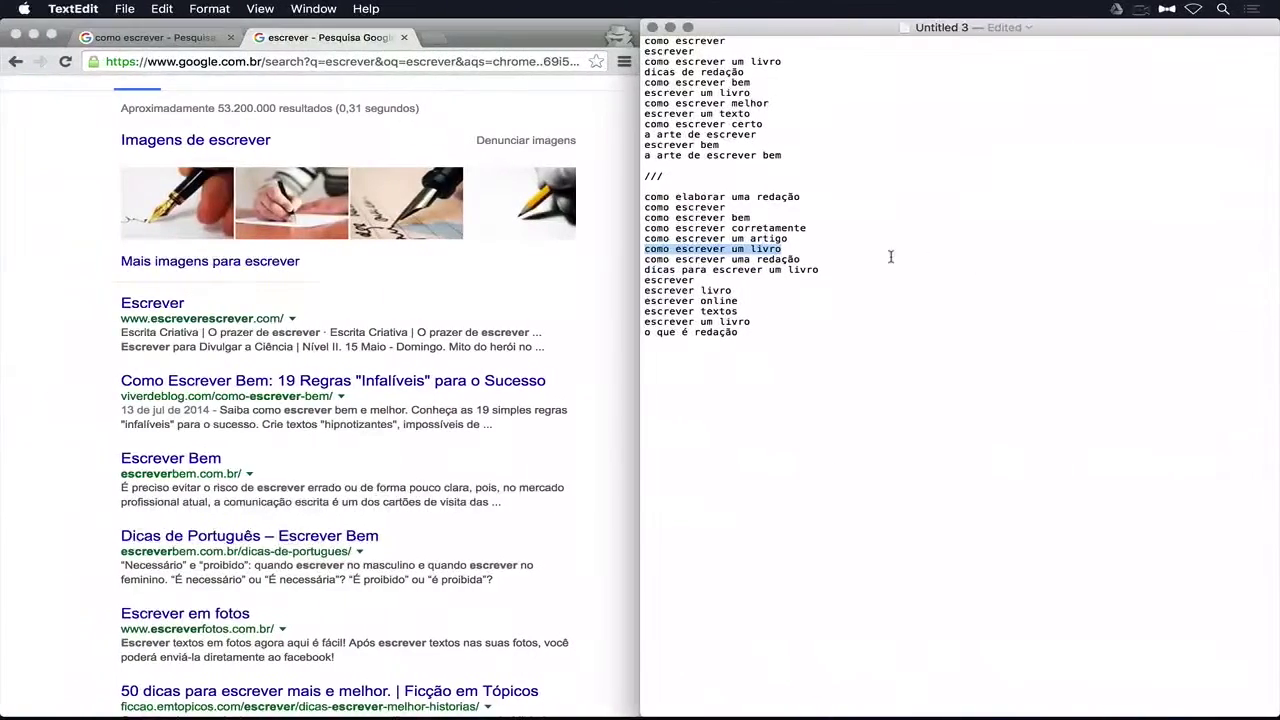
- Switch to Chrome and open a new incognito window in full screen
{"action": "left_click", "coordinate": [780, 337]}
{"action": "left_click", "coordinate": [522, 104]}
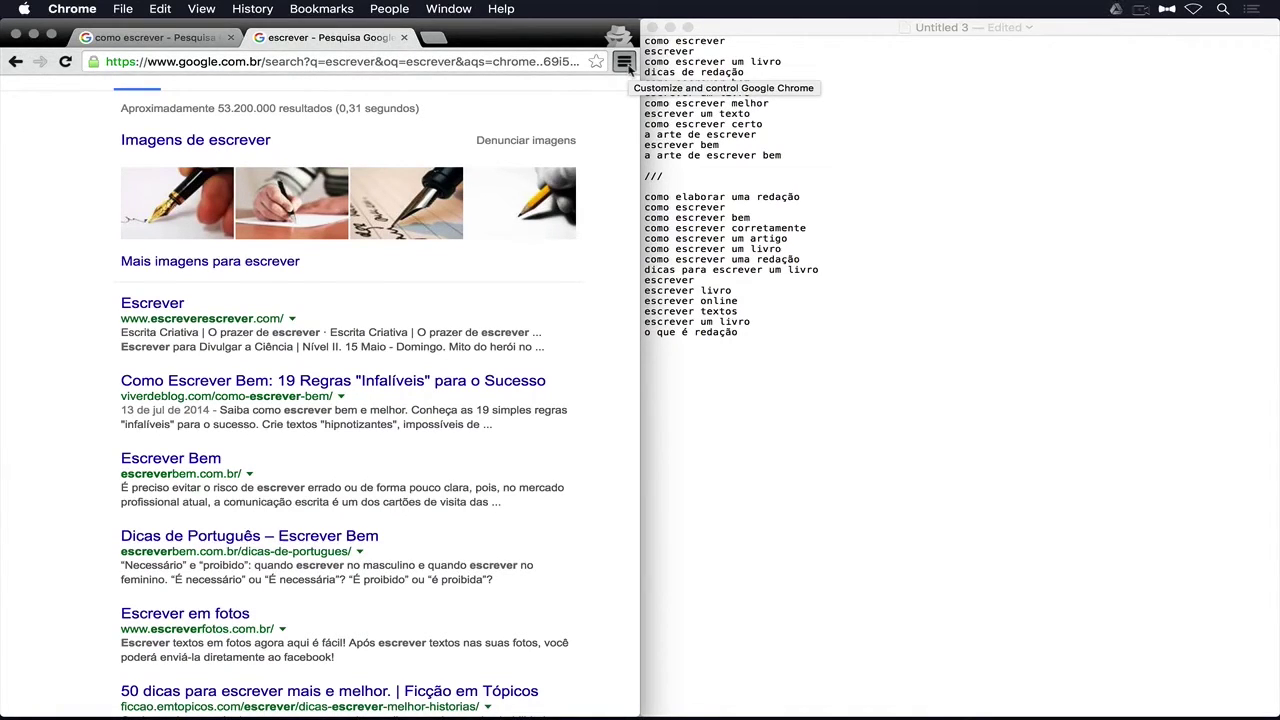
{"action": "left_click", "coordinate": [624, 63]}
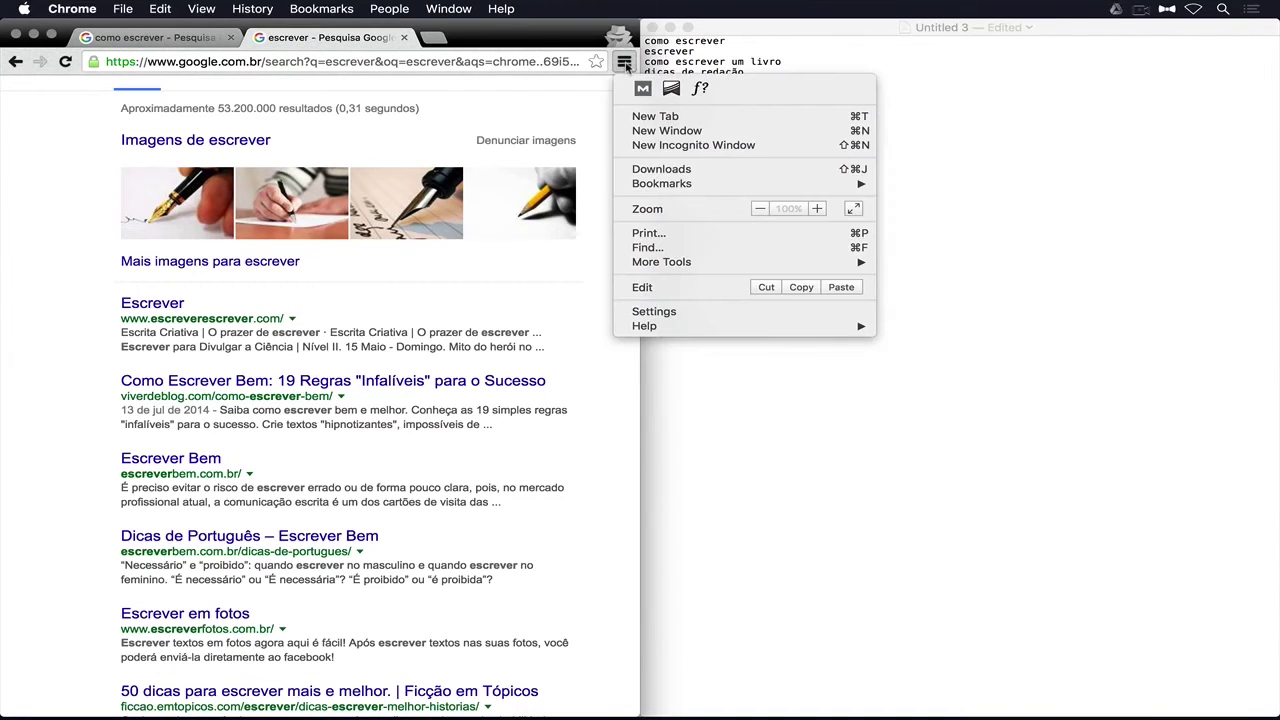
{"action": "left_click", "coordinate": [624, 63]}
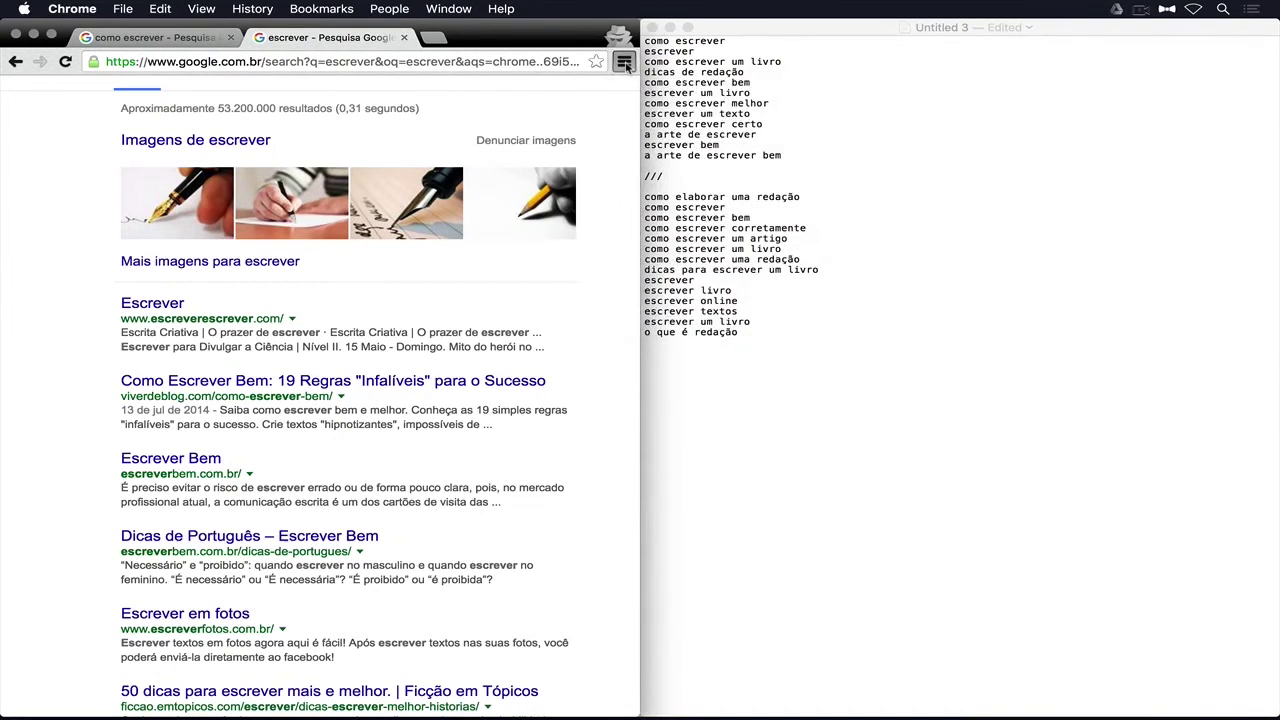
{"action": "left_click", "coordinate": [624, 63]}
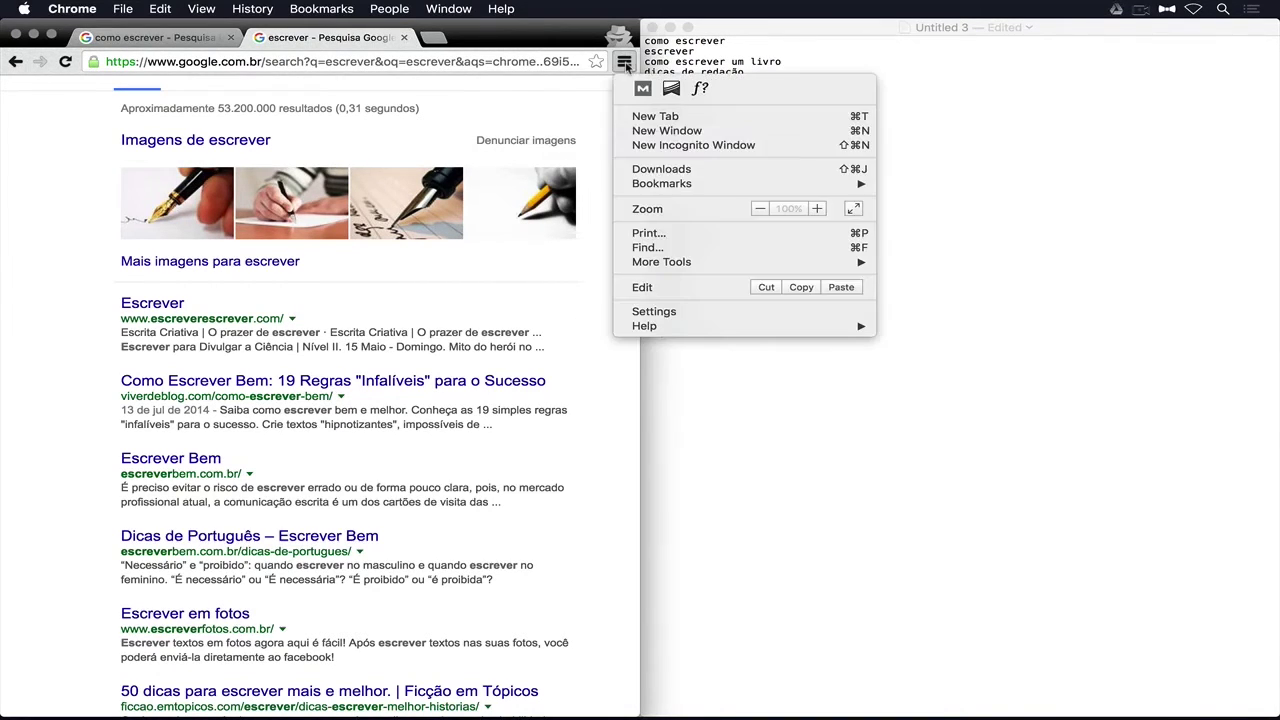
{"action": "left_click", "coordinate": [655, 146]}
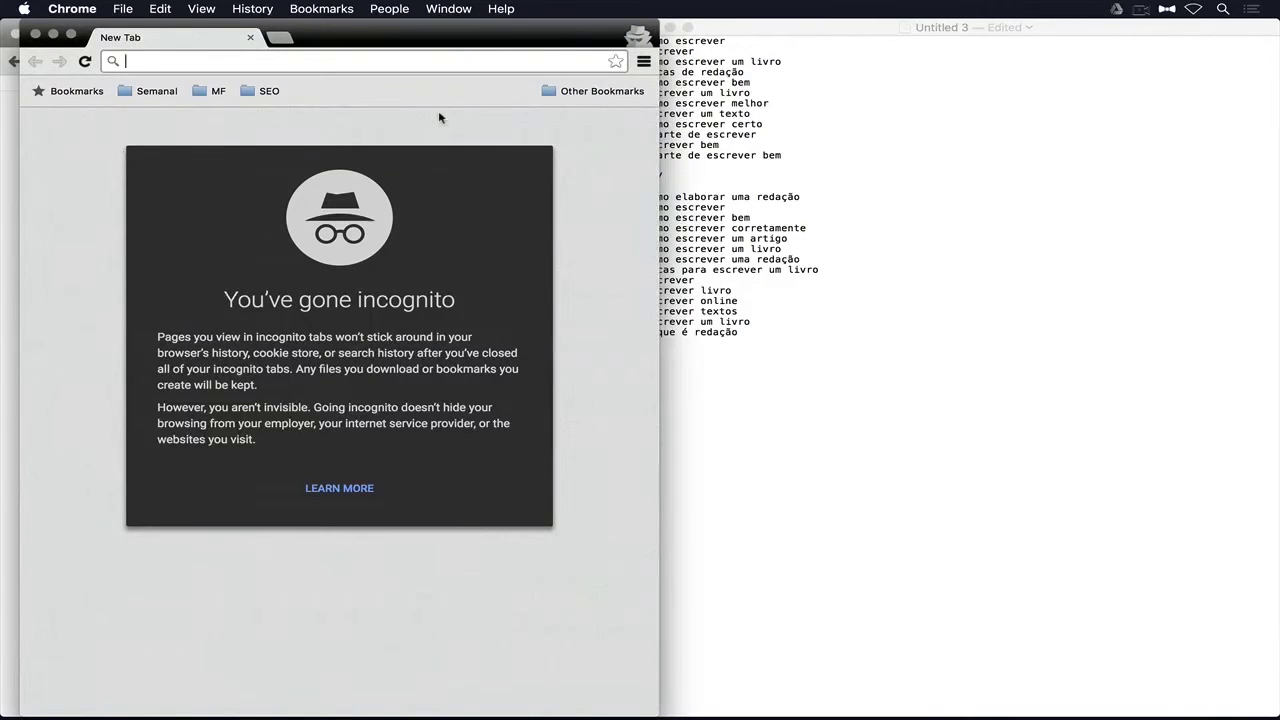
{"action": "key", "text": "super+alt+f"}
- Search Google for "emagrecimento" in the incognito window
{"action": "type", "text": "emagrevcime"}
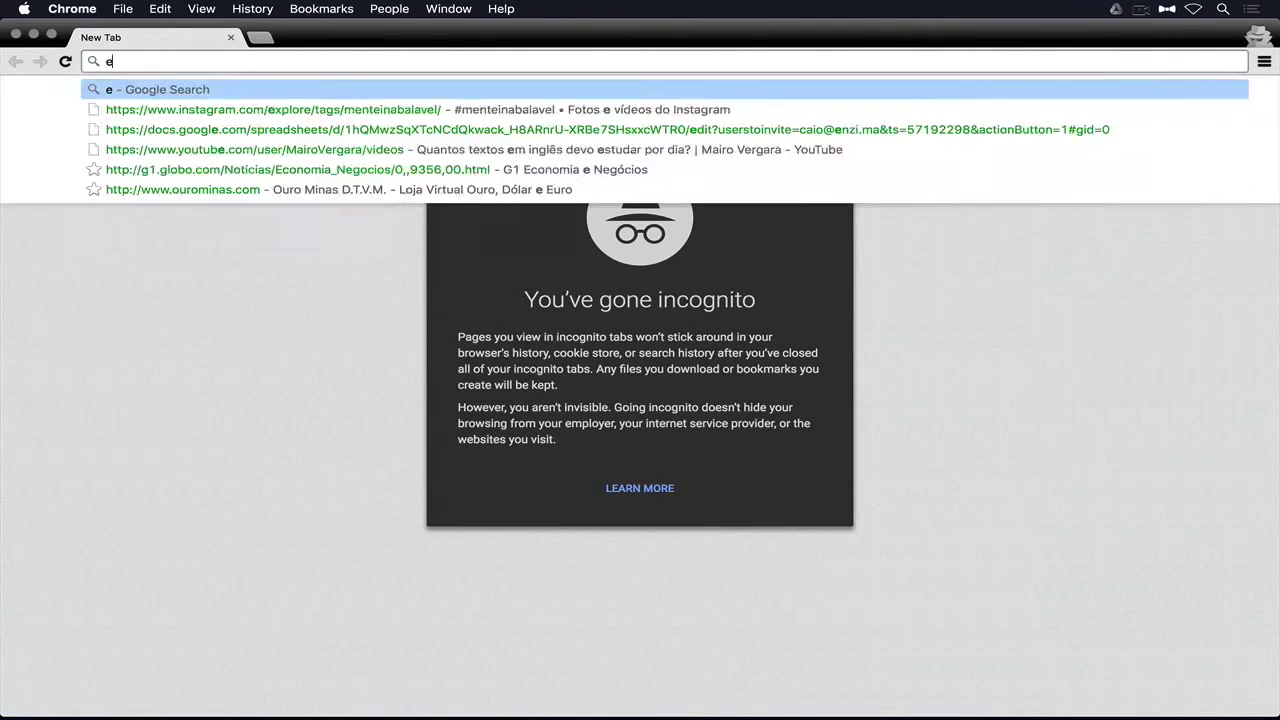
{"action": "key", "text": "BackSpace"}
{"action": "key", "text": "BackSpace"}
{"action": "key", "text": "BackSpace"}
{"action": "key", "text": "BackSpace"}
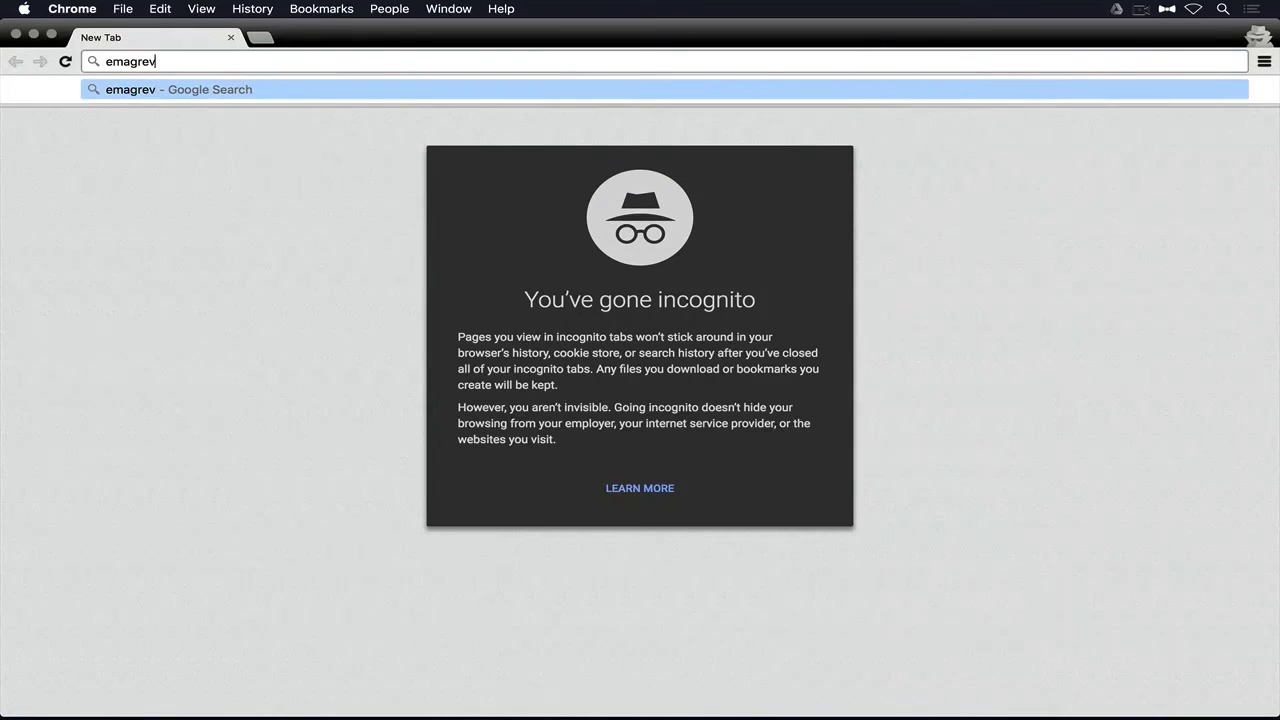
{"action": "type", "text": "ento"}
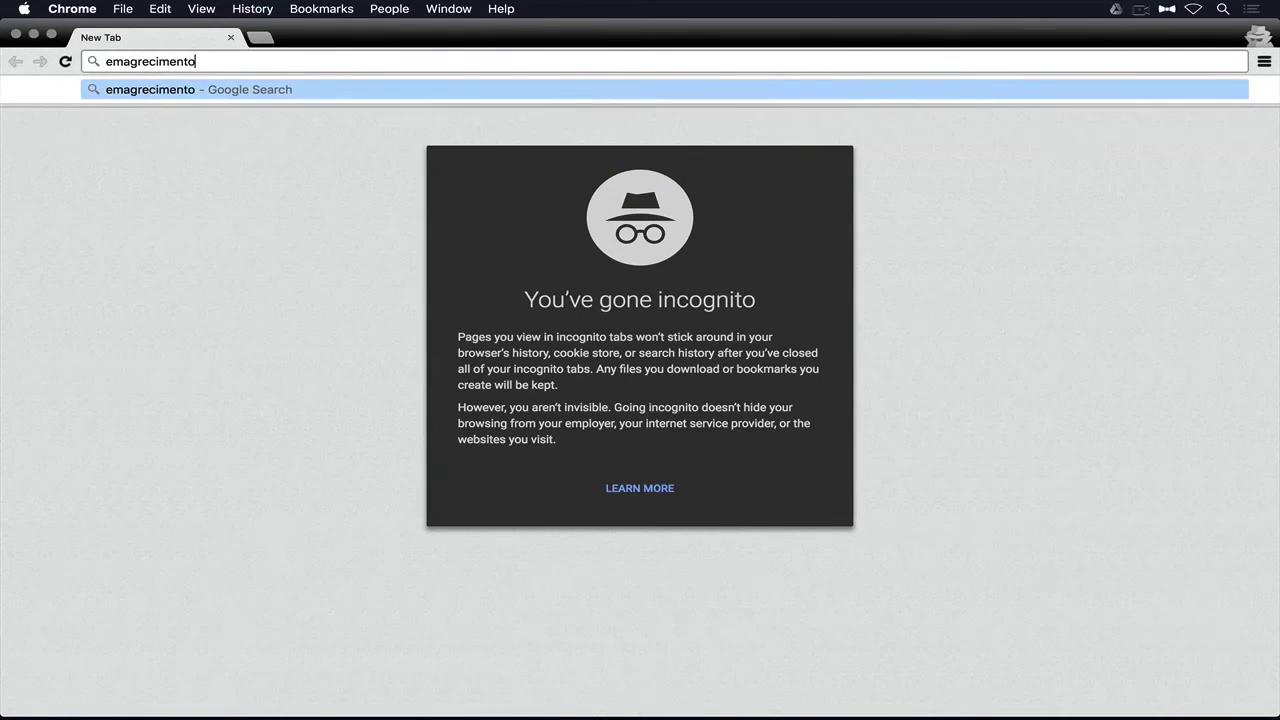
{"action": "key", "text": "Return"}
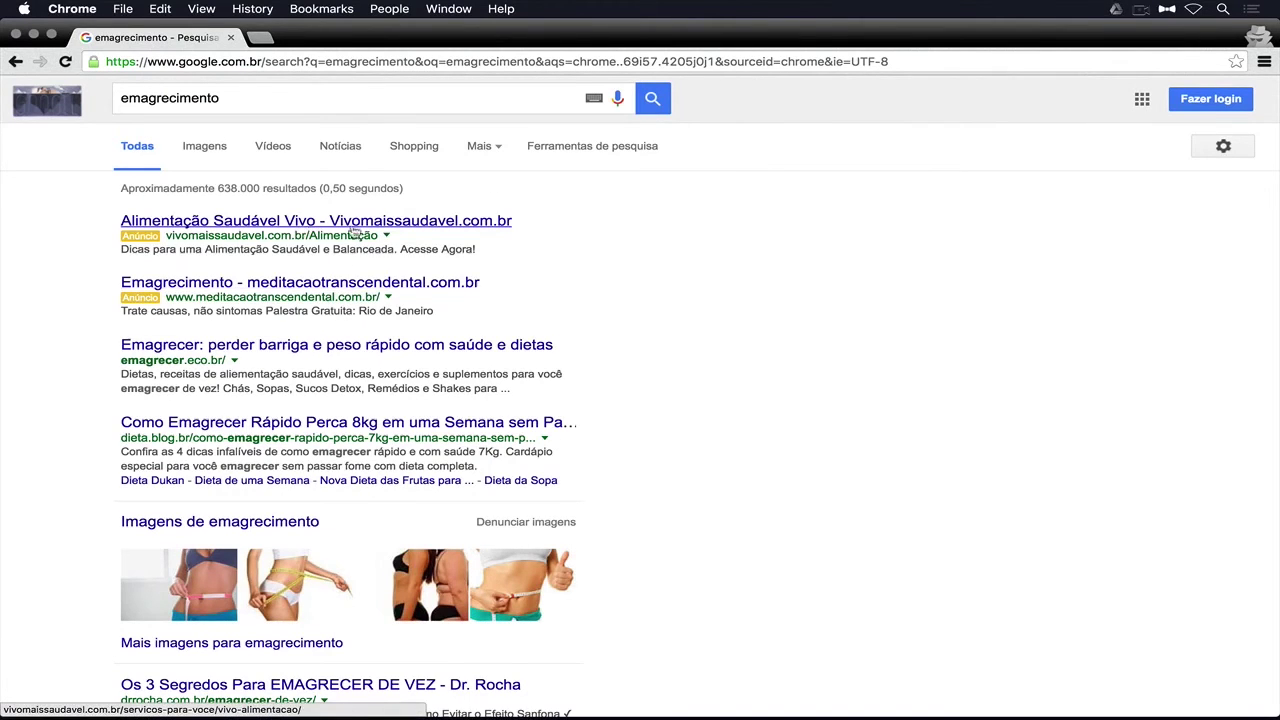
- Examine the ads and organic results for "emagrecimento" down to the related searches
{"action": "scroll", "coordinate": [335, 295], "scroll_direction": "down", "scroll_amount": 2}
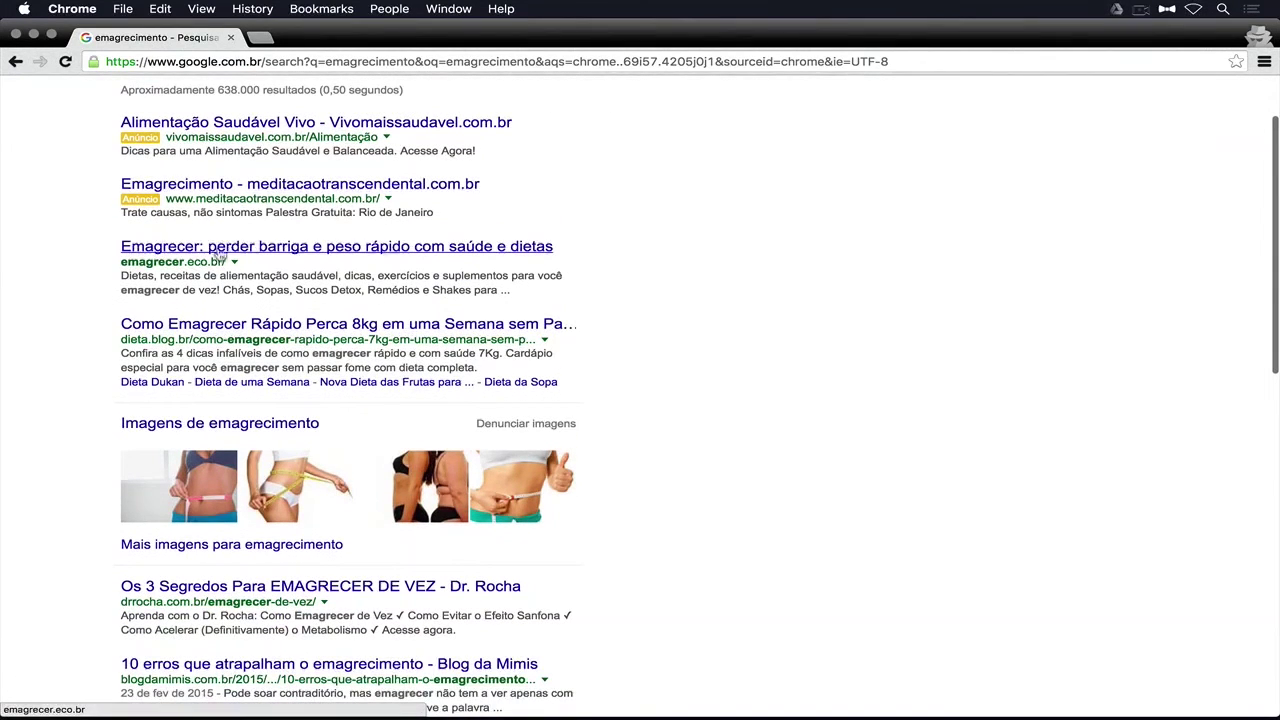
{"action": "scroll", "coordinate": [212, 330], "scroll_direction": "down", "scroll_amount": 2}
{"action": "scroll", "coordinate": [443, 340], "scroll_direction": "down", "scroll_amount": 6}
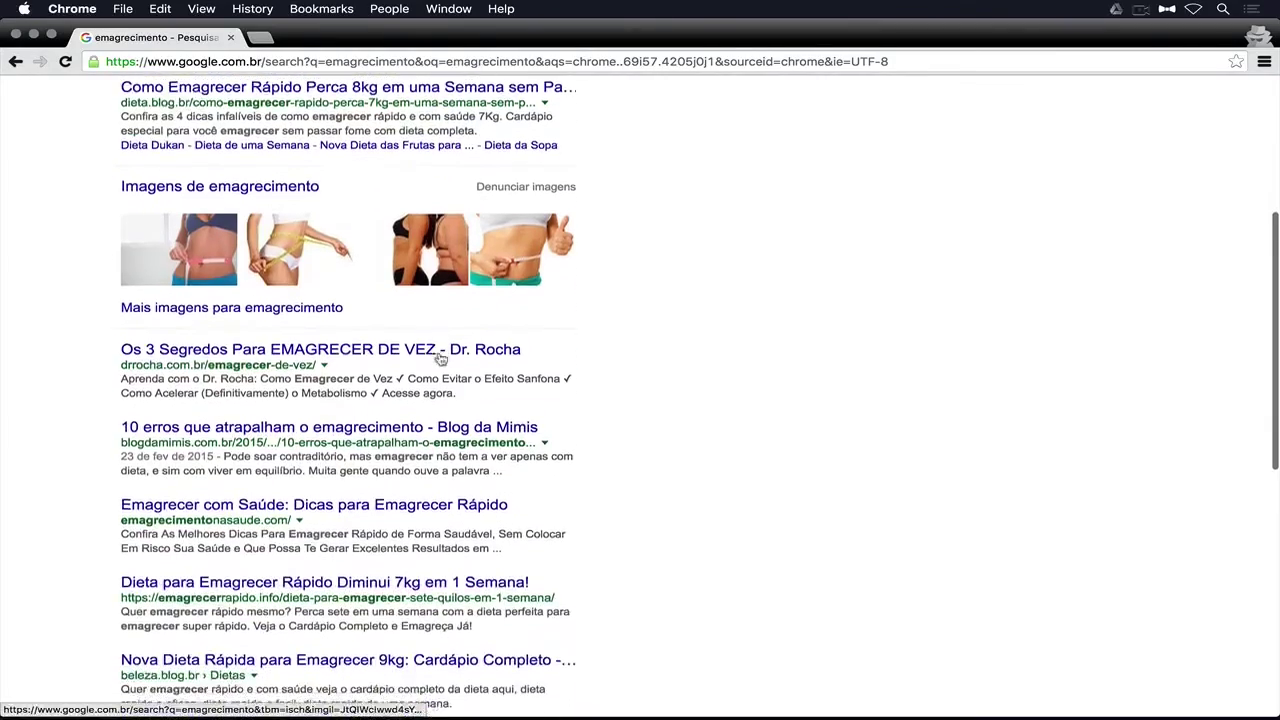
{"action": "scroll", "coordinate": [521, 242], "scroll_direction": "down", "scroll_amount": 5}
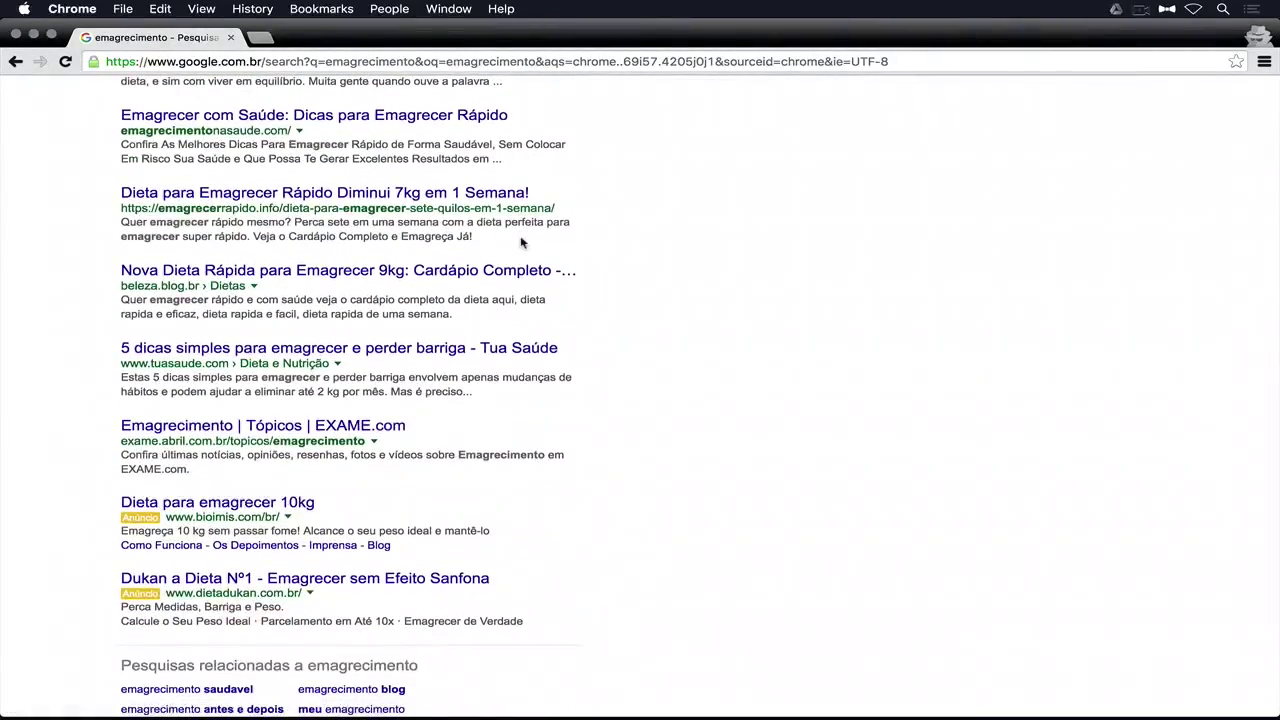
{"action": "scroll", "coordinate": [521, 242], "scroll_direction": "up", "scroll_amount": 15}
- Switch to Safari and examine the Keyword Planner's monthly search charts and keyword ideas for "emagrecimento", including "como emagrecer rapido"
{"action": "key", "text": "ctrl+Right"}
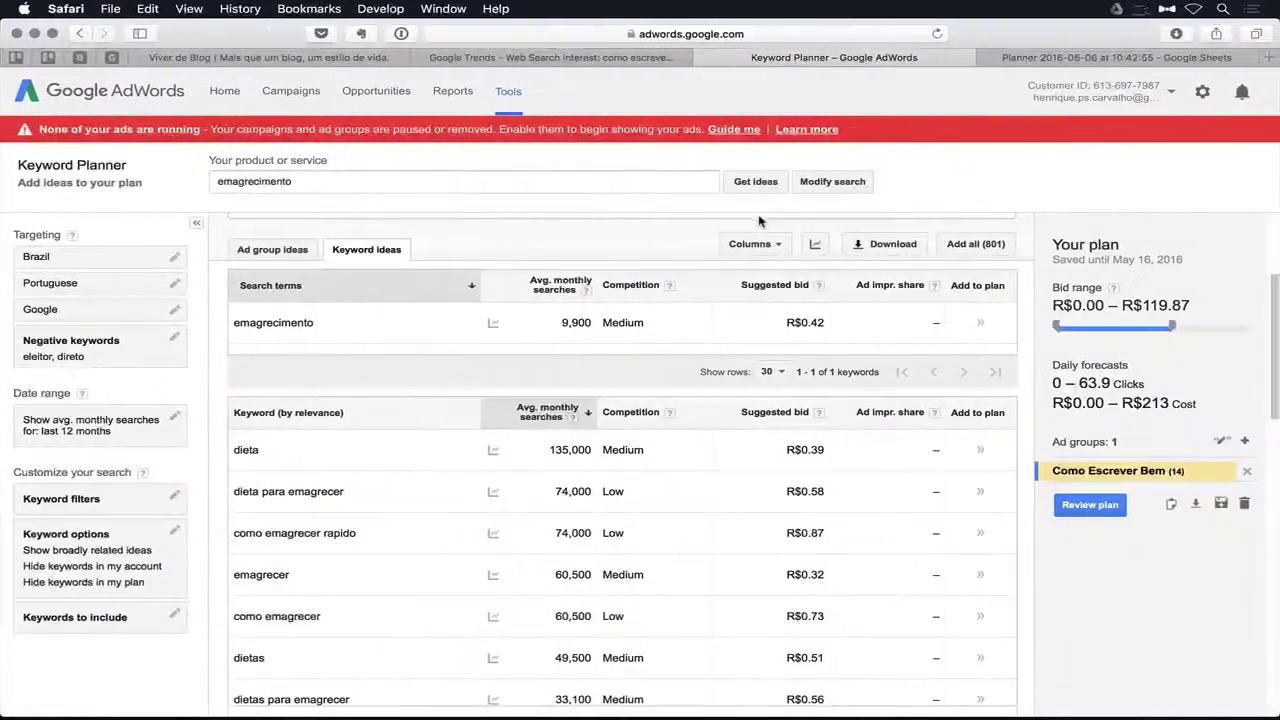
{"action": "mouse_move", "coordinate": [493, 449]}
{"action": "scroll", "coordinate": [493, 449], "scroll_direction": "down", "scroll_amount": 2}
{"action": "mouse_move", "coordinate": [738, 363]}
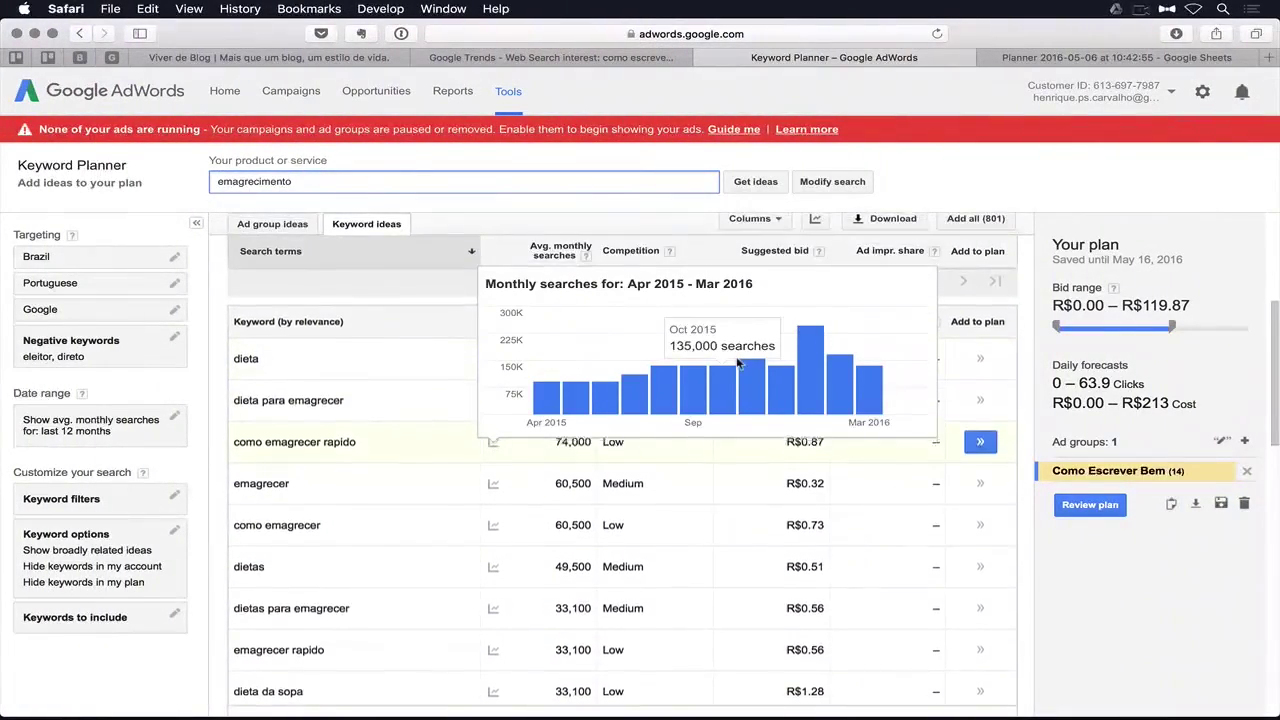
{"action": "scroll", "coordinate": [738, 363], "scroll_direction": "up", "scroll_amount": 5}
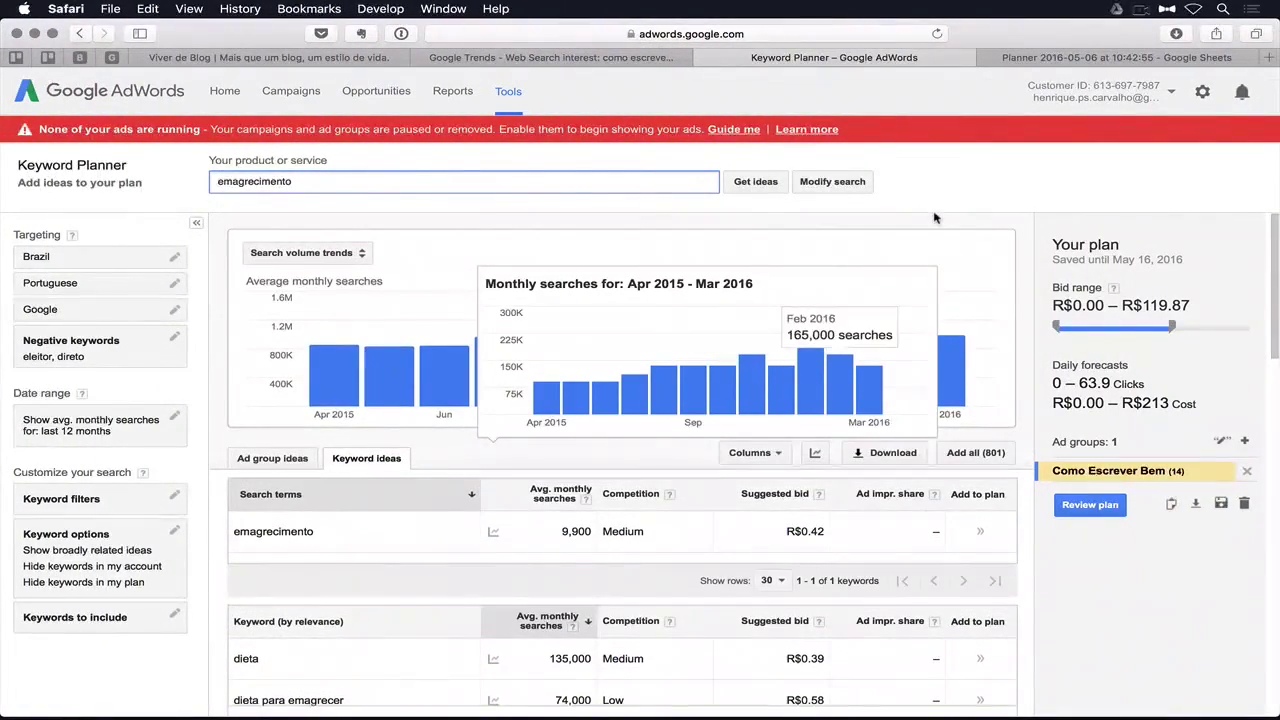
{"action": "left_click", "coordinate": [942, 203]}
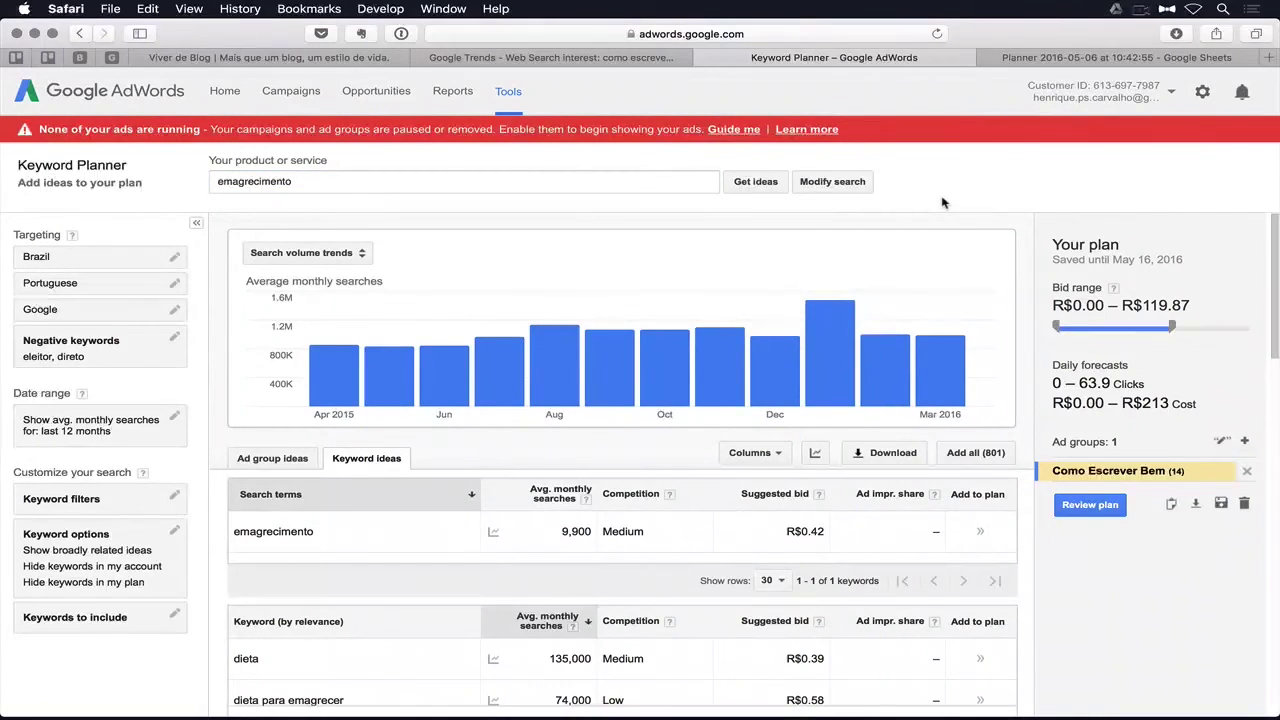
{"action": "left_click", "coordinate": [246, 181]}
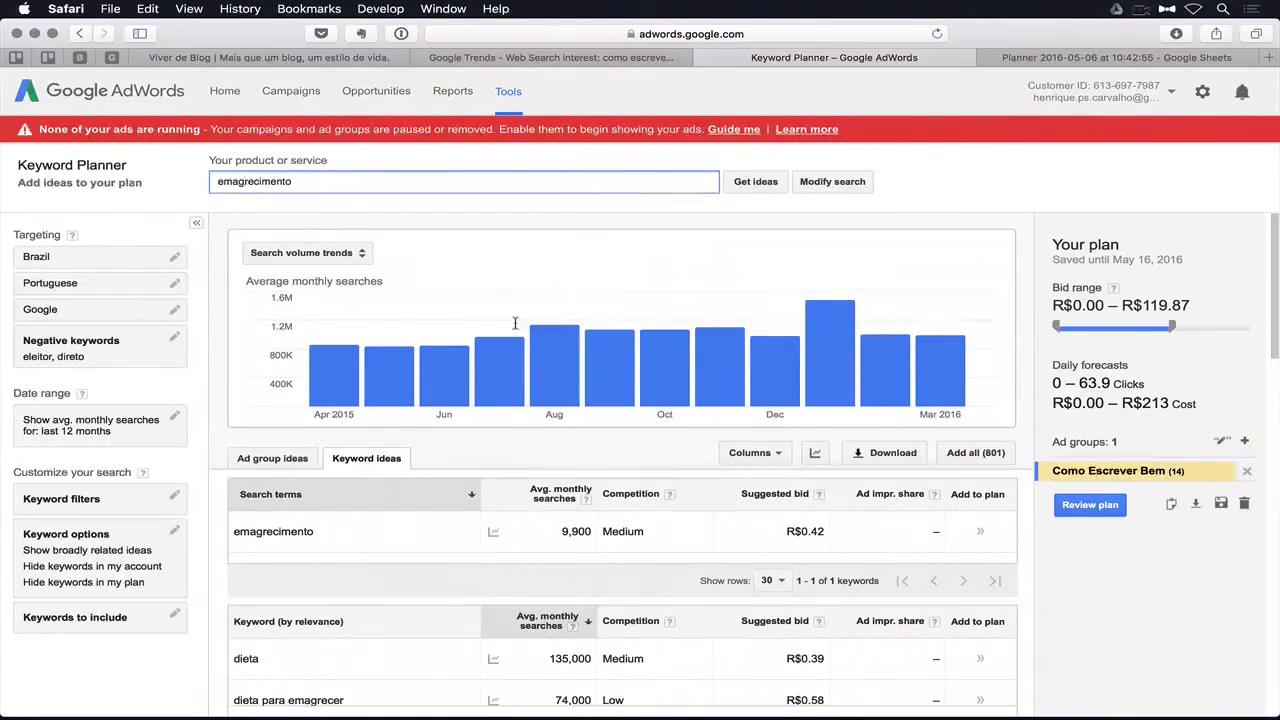
{"action": "scroll", "coordinate": [485, 400], "scroll_direction": "down", "scroll_amount": 1}
{"action": "scroll", "coordinate": [485, 403], "scroll_direction": "down", "scroll_amount": 4}
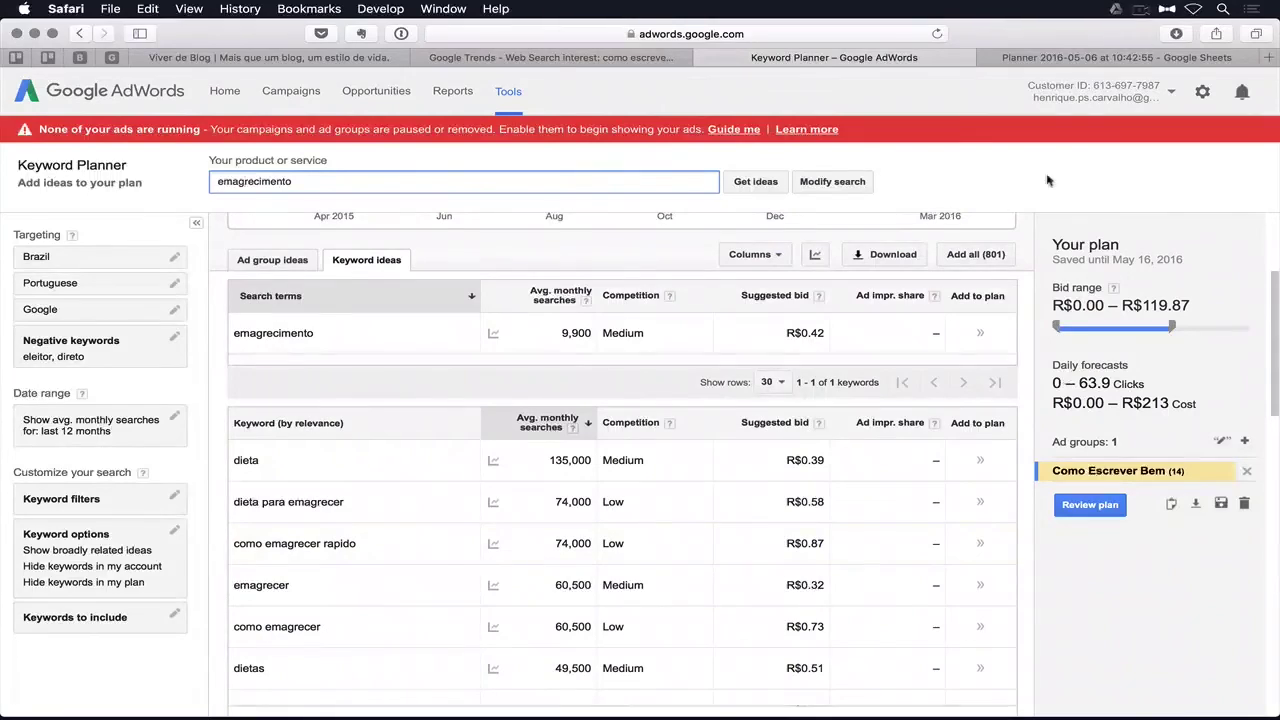
- Compare the keyword figures in J11:M23 of the Keyword Planner sheet with the Google Trends comparison and the "emagrecimento" keyword ideas
{"action": "left_click", "coordinate": [1053, 62]}
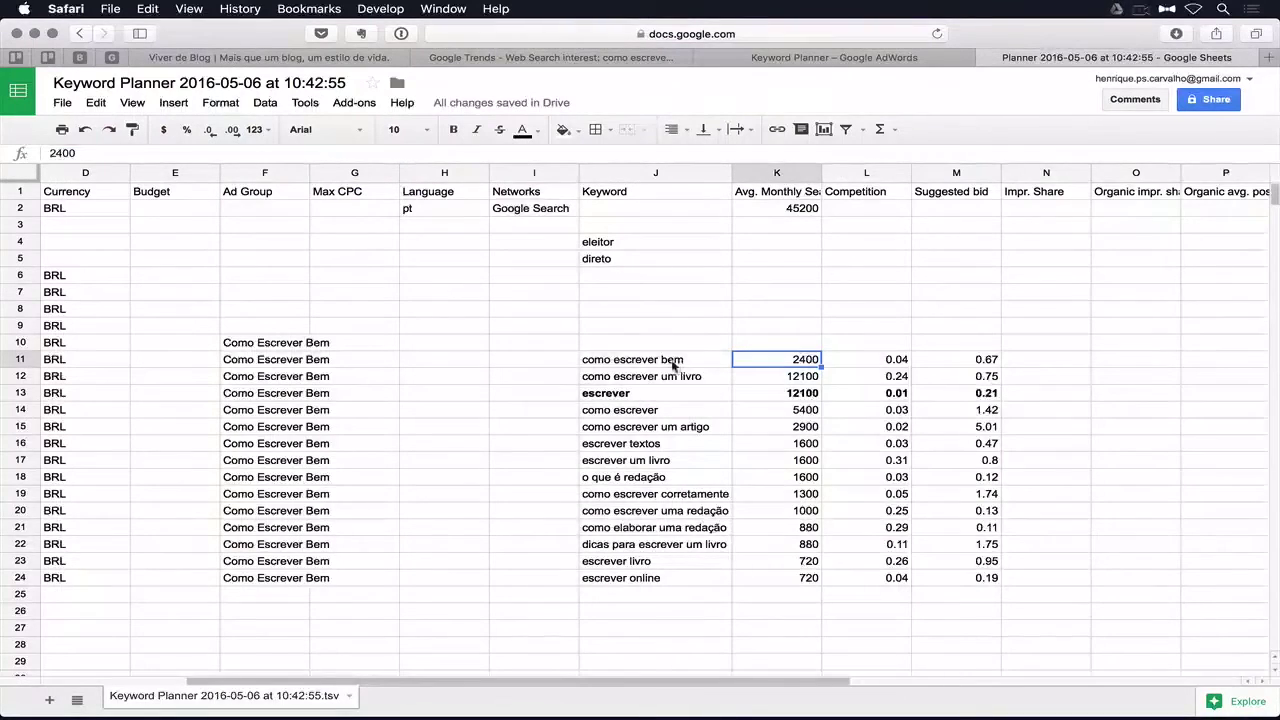
{"action": "left_click_drag", "start_coordinate": [676, 362], "coordinate": [940, 568]}
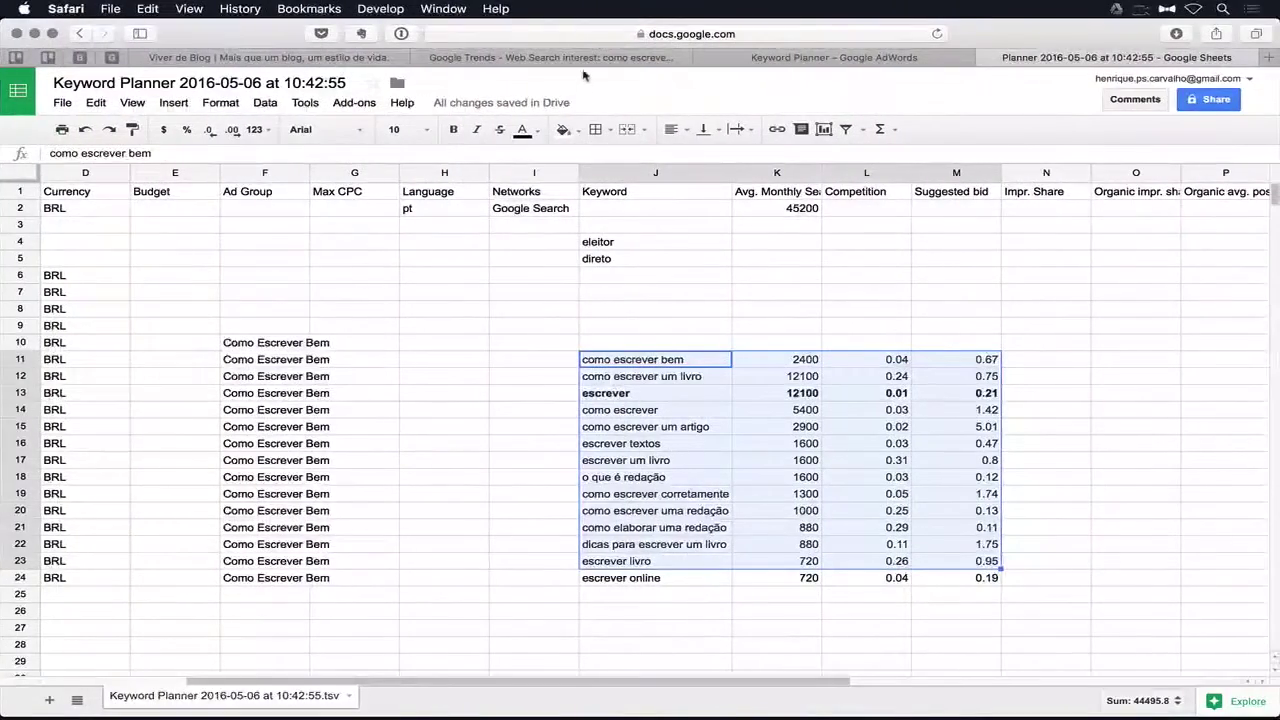
{"action": "left_click", "coordinate": [598, 57]}
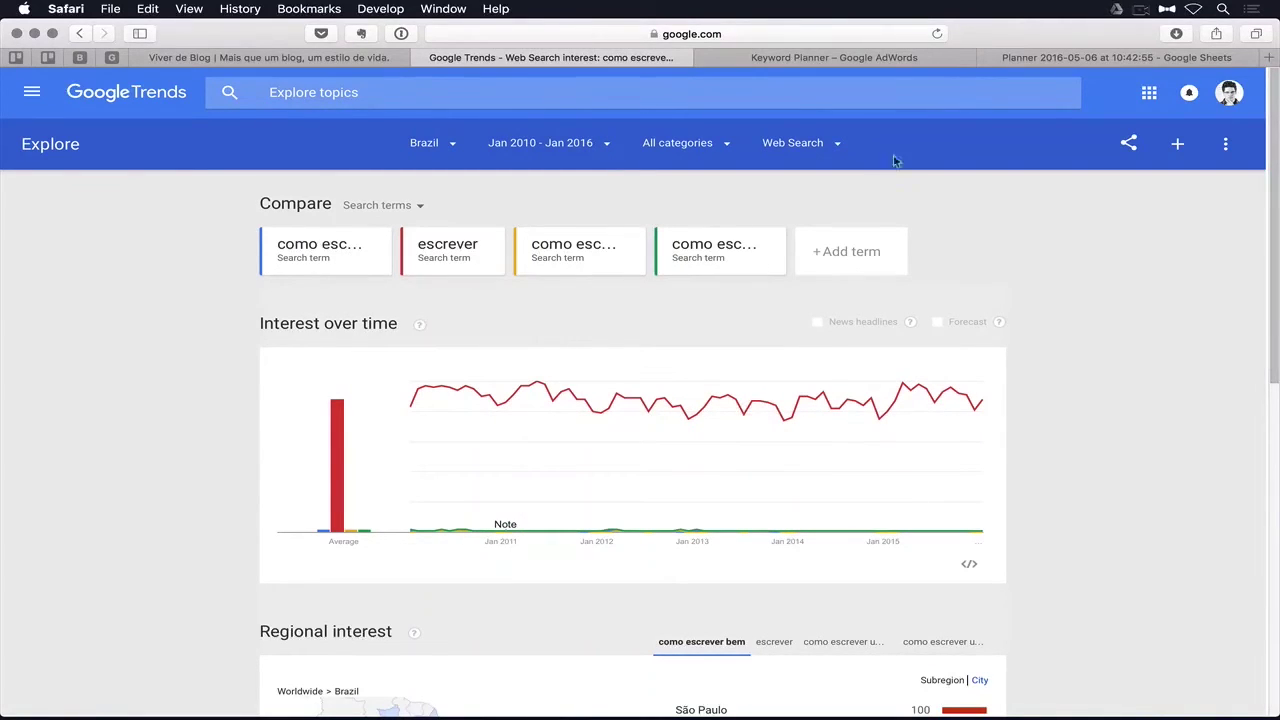
{"action": "key", "text": "ctrl+Tab"}
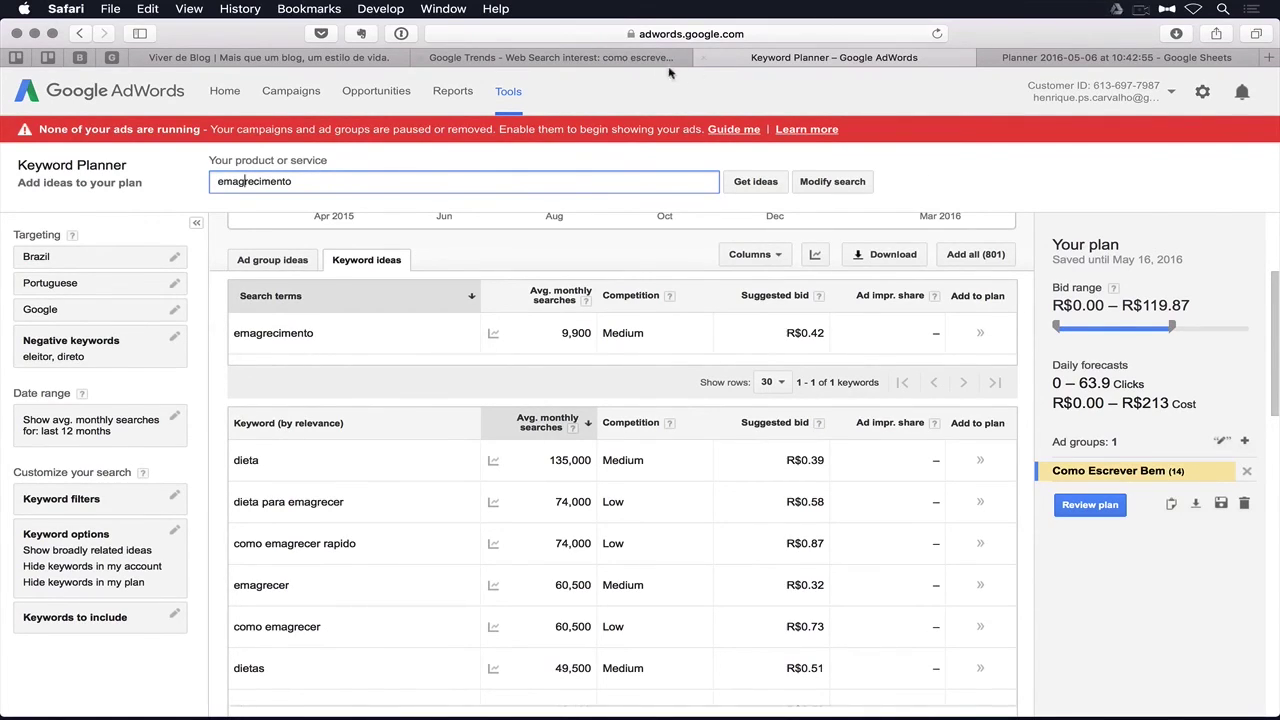
{"action": "left_click", "coordinate": [639, 59]}
{"action": "left_click", "coordinate": [778, 60]}
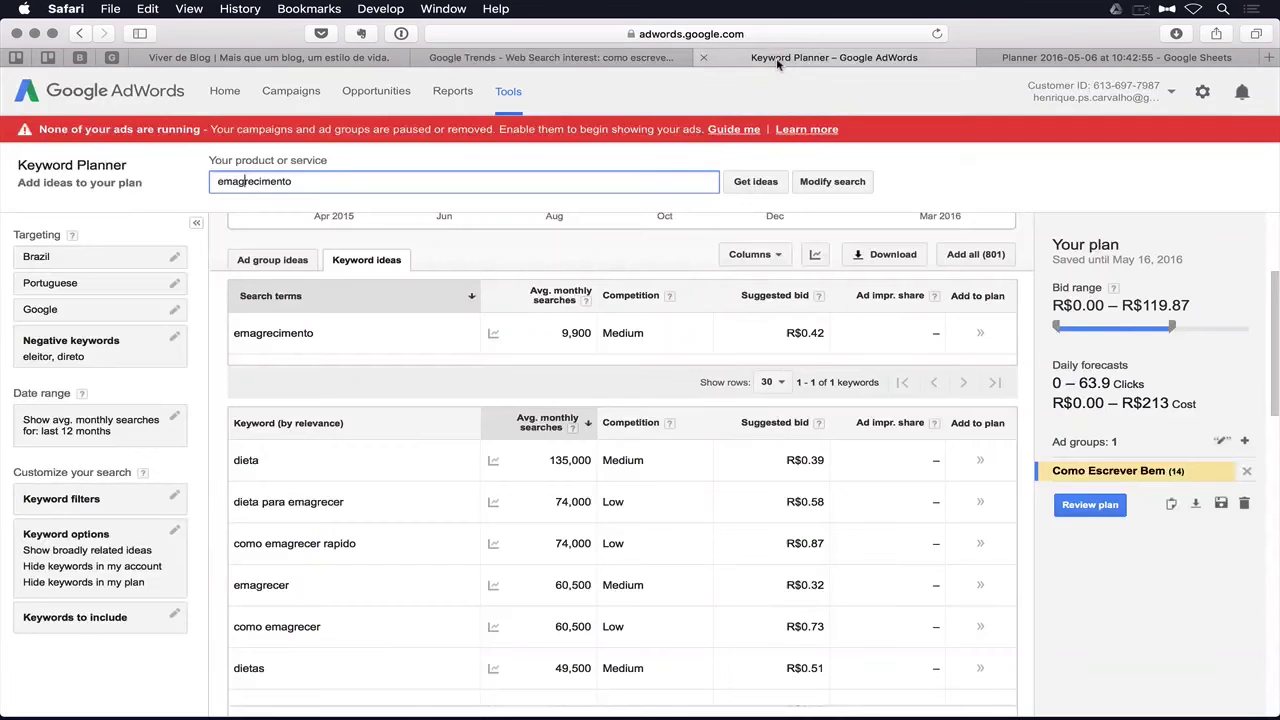